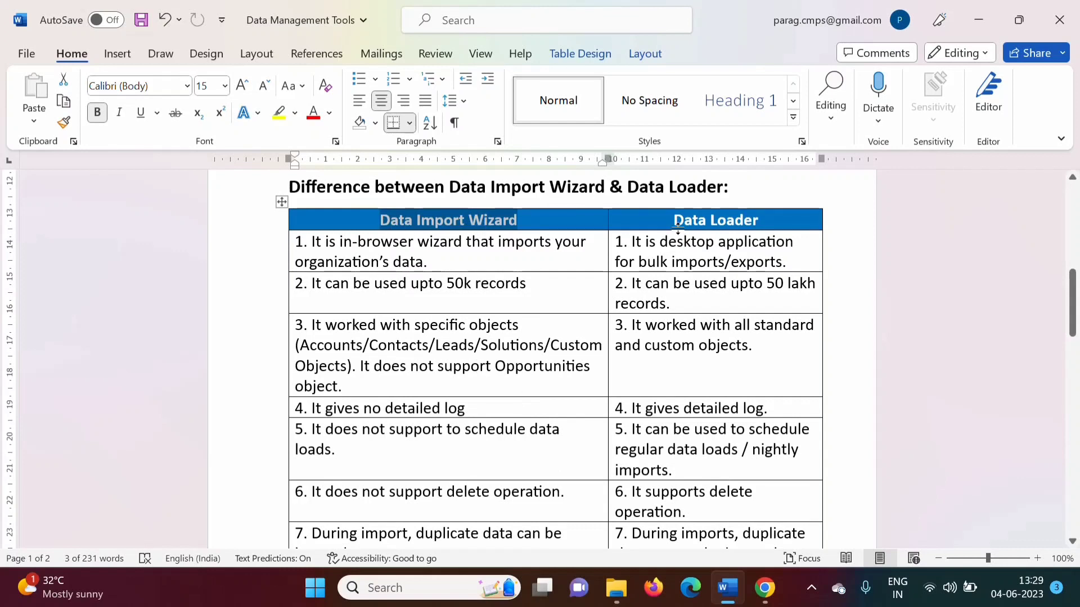
Read the comparison table's two column headings and the first two points under Data Import Wizard.
left_click_drag(676, 221, 762, 221)
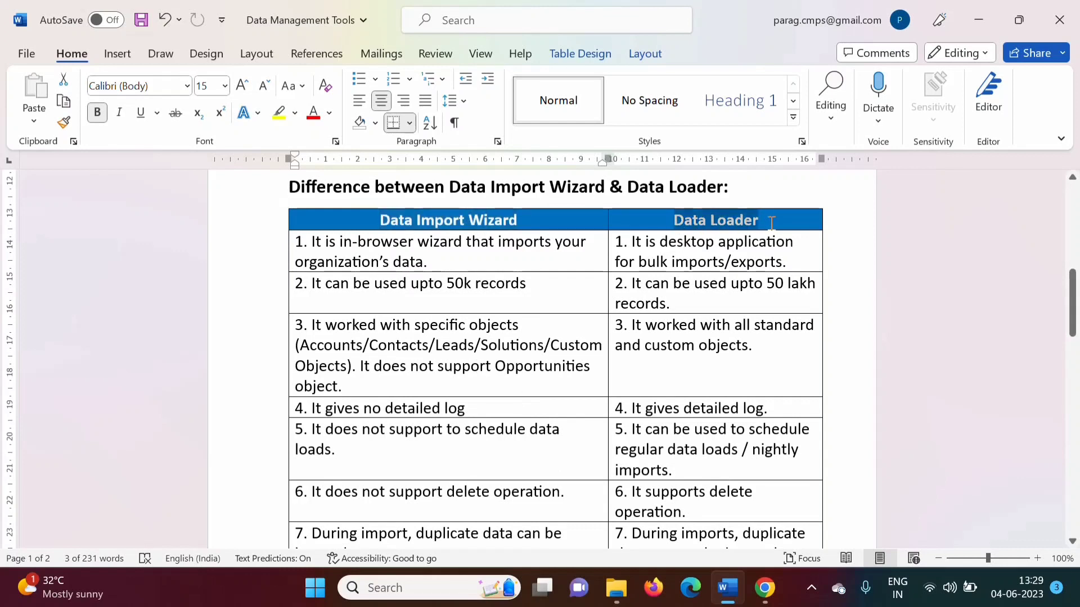
left_click(538, 342)
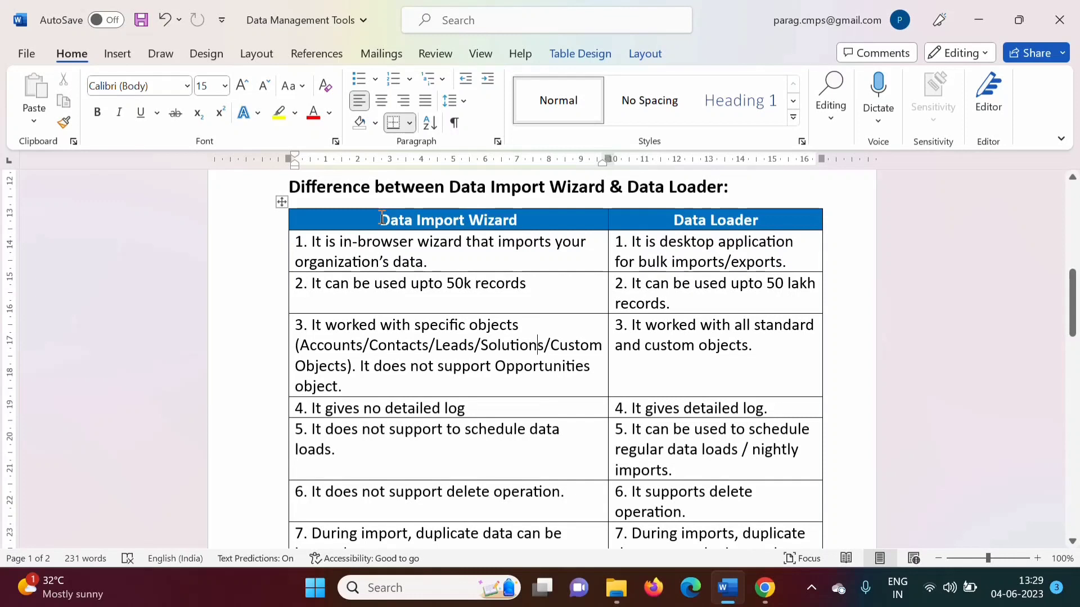
left_click_drag(381, 219, 495, 218)
scroll(446, 274, "down", 1)
left_click(446, 274)
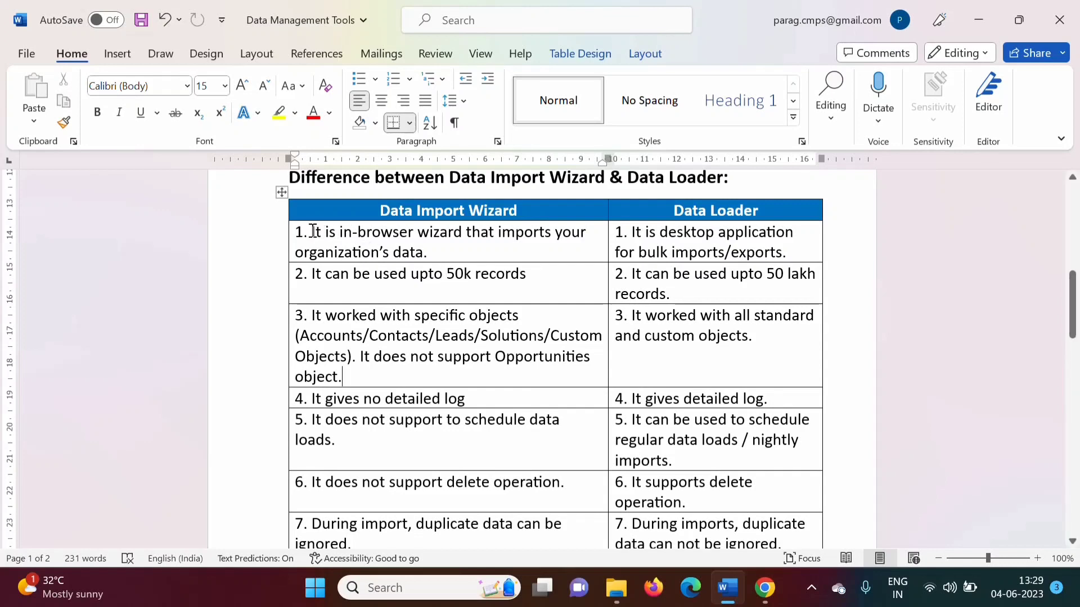
left_click_drag(312, 232, 445, 254)
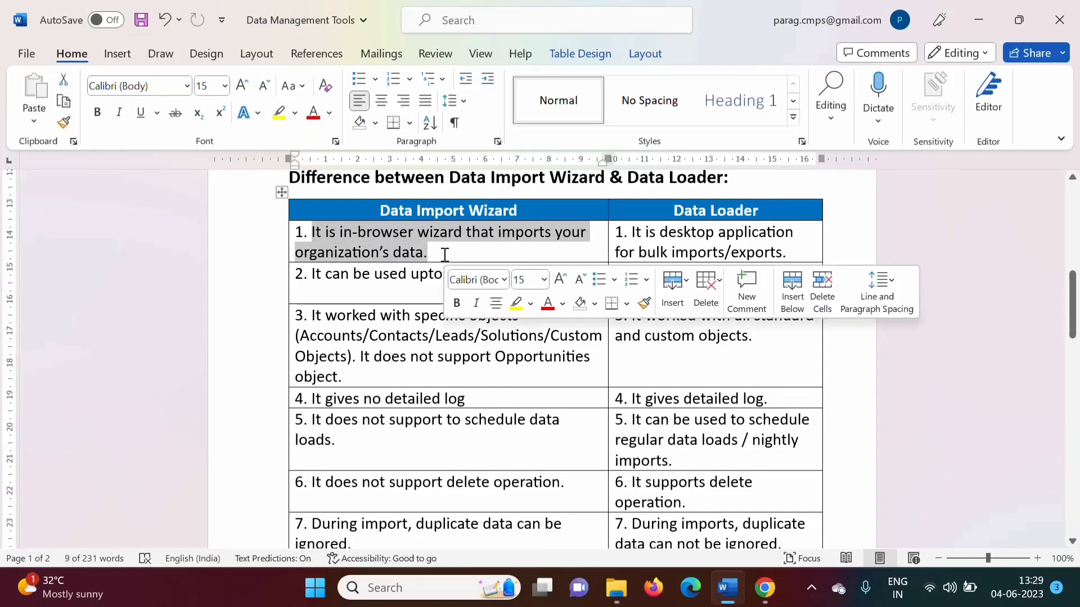
double_click(386, 214)
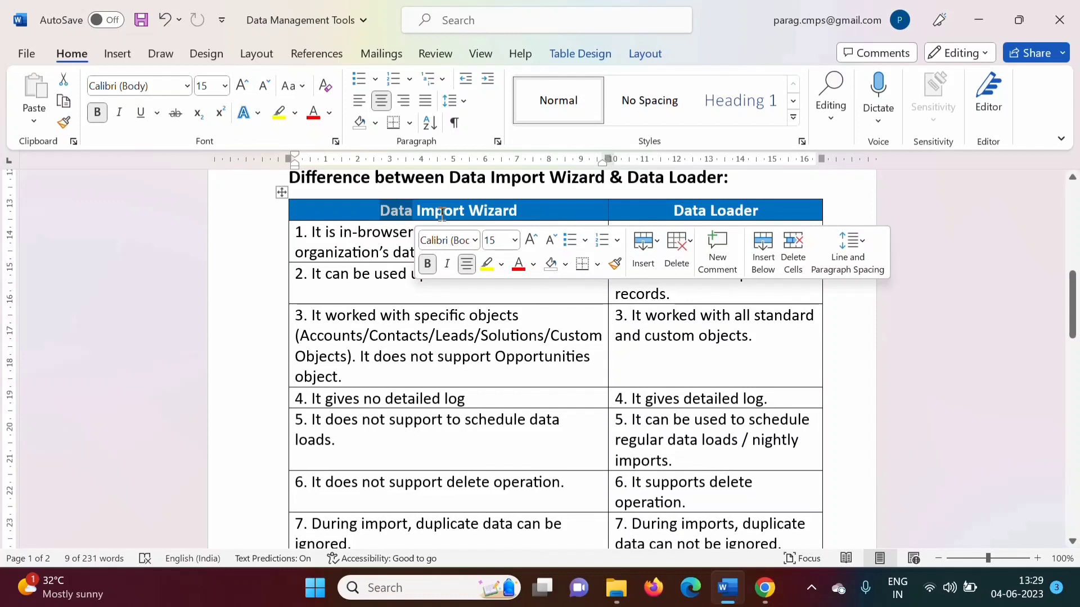
left_click(418, 211)
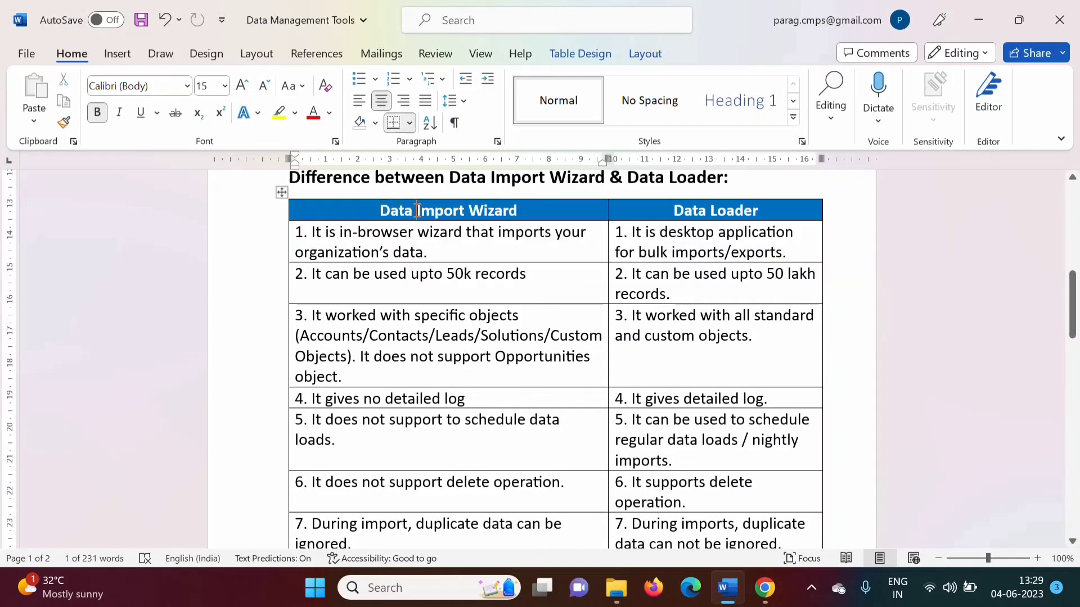
double_click(442, 211)
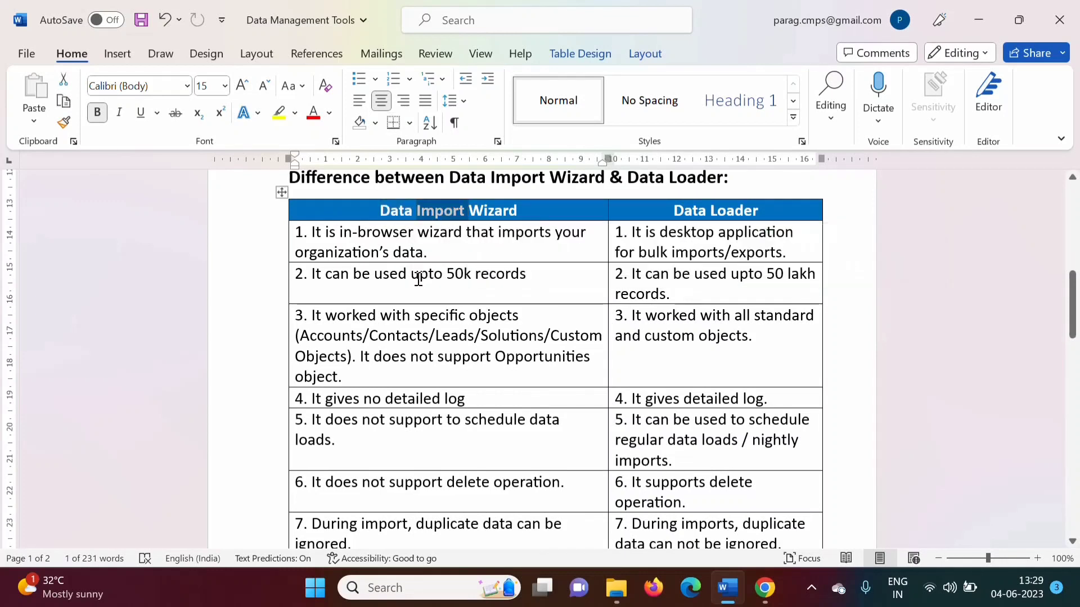
left_click(411, 315)
left_click_drag(311, 273, 532, 278)
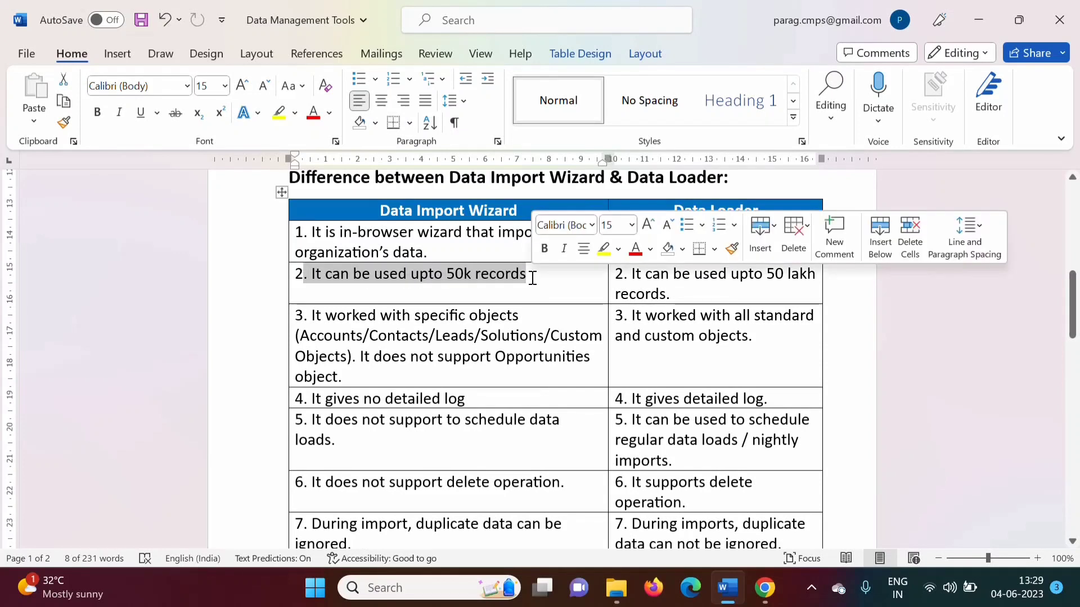
Read points 3 to 7 in the Data Import Wizard column, covering supported objects, logs, scheduling, deletion and duplicates.
left_click(313, 319)
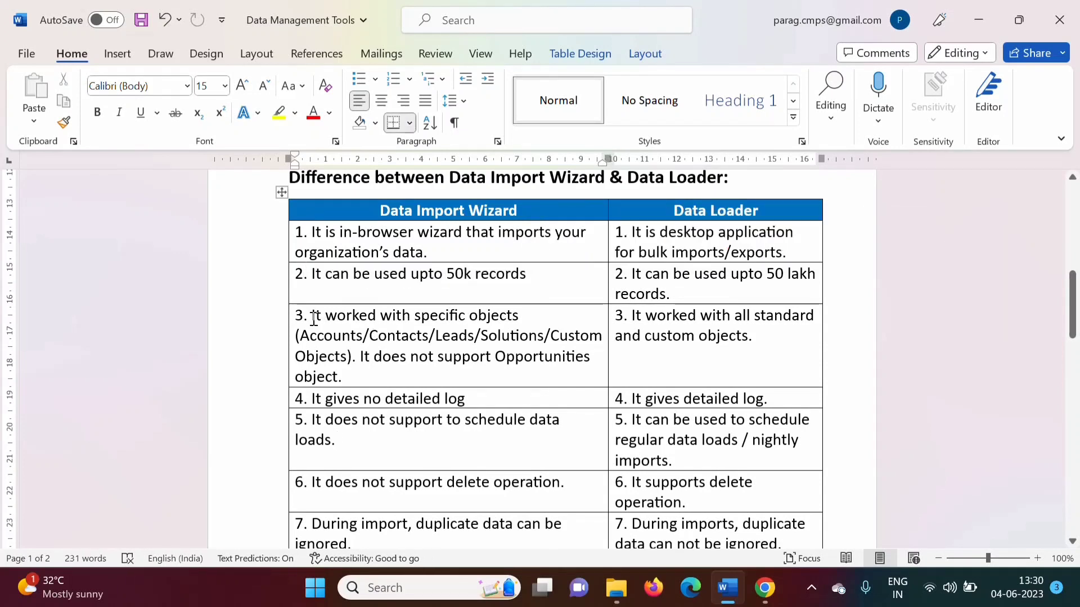
left_click_drag(314, 319, 506, 321)
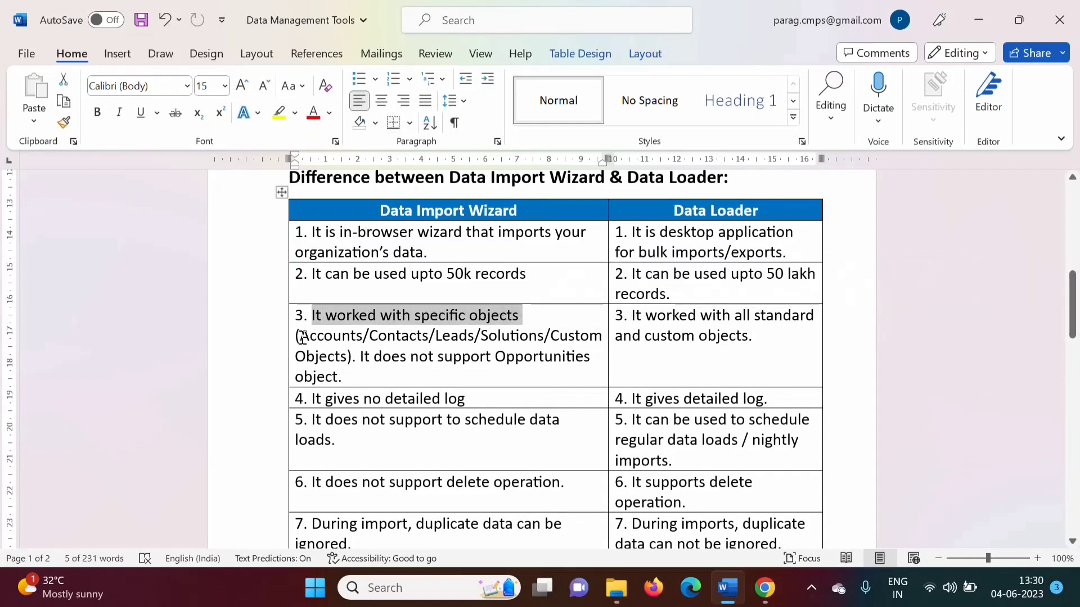
left_click_drag(302, 337, 598, 354)
left_click(362, 358)
left_click_drag(361, 358, 530, 380)
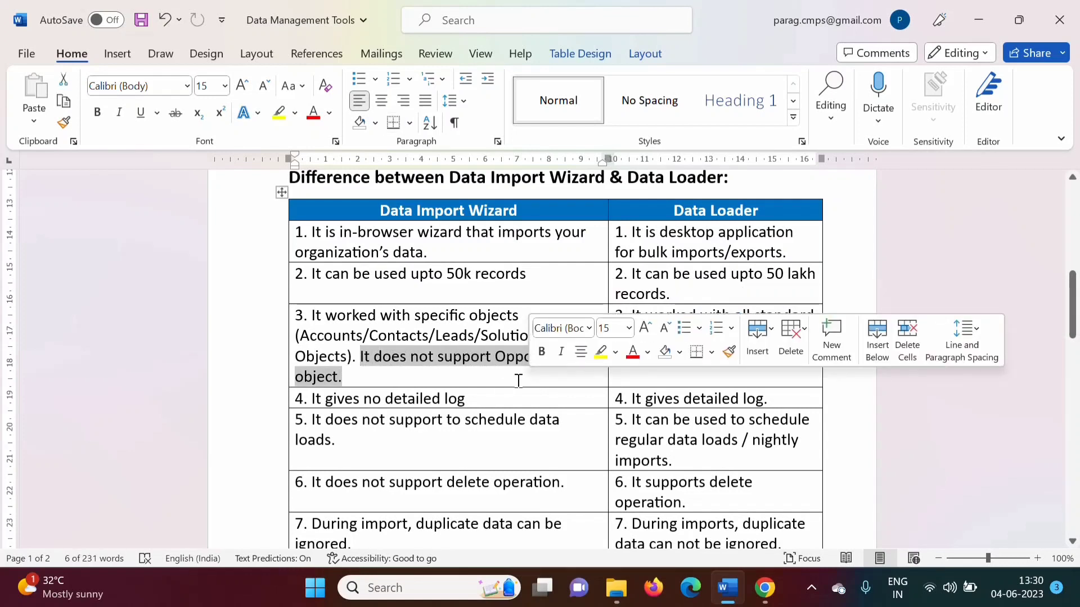
left_click(334, 412)
left_click_drag(313, 399, 486, 398)
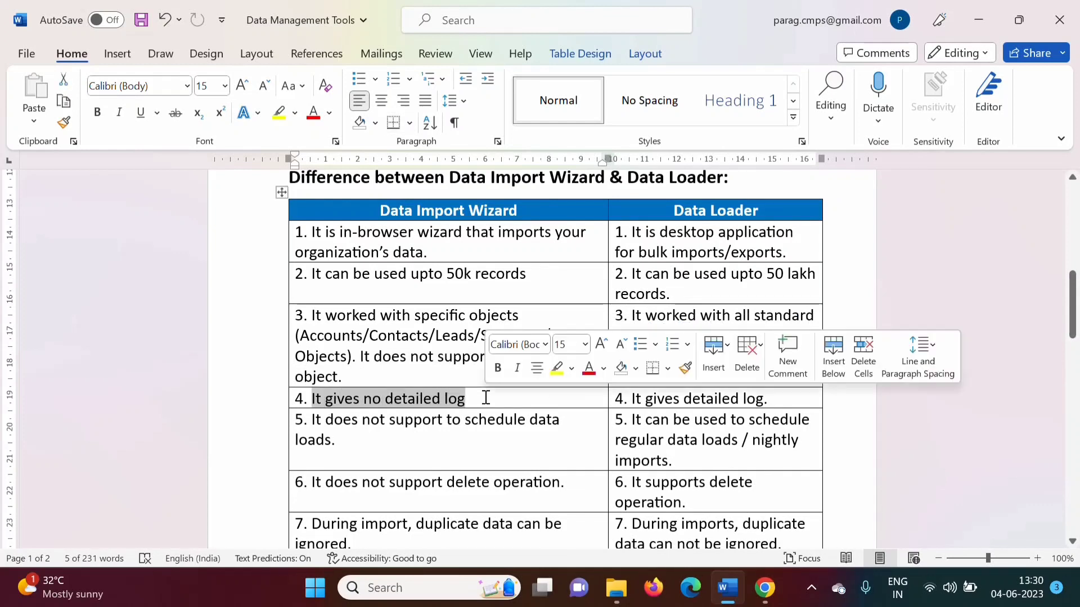
left_click_drag(313, 419, 503, 447)
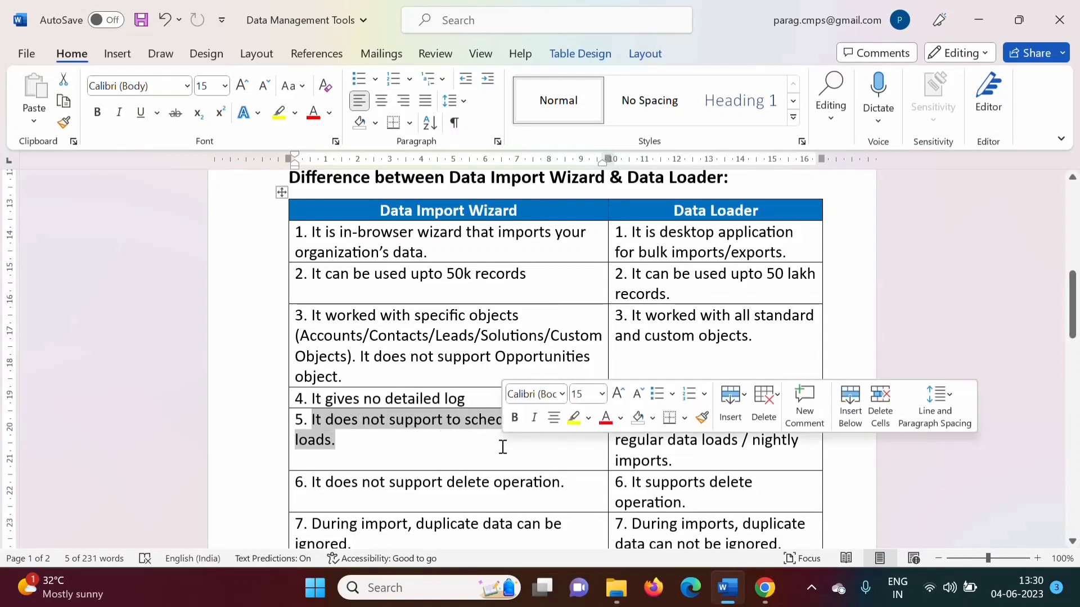
left_click_drag(310, 484, 560, 483)
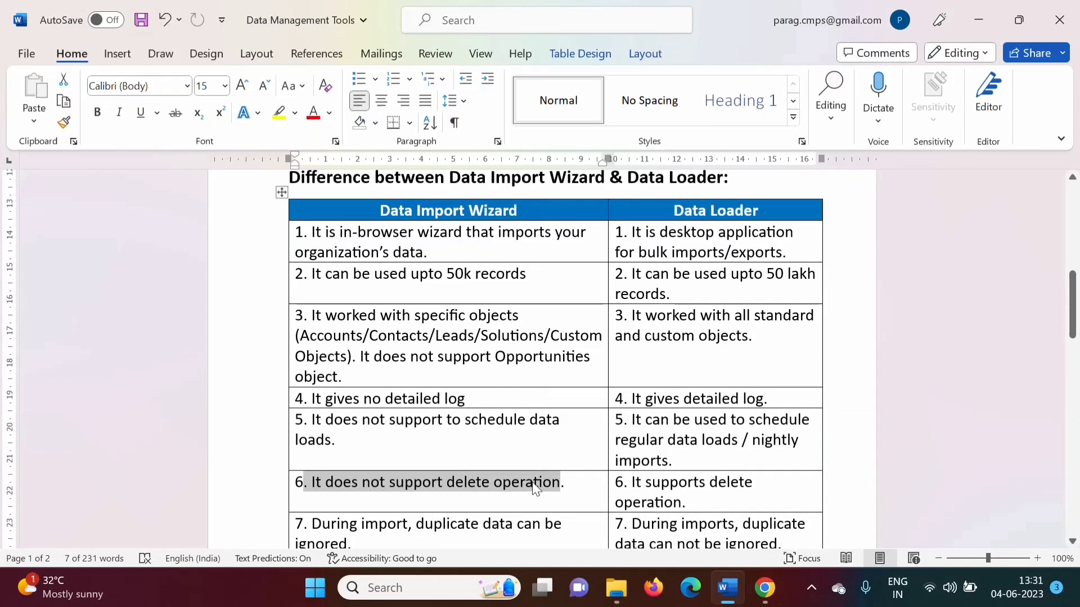
scroll(533, 491, "down", 2)
left_click_drag(311, 395, 427, 413)
scroll(405, 482, "up", 1)
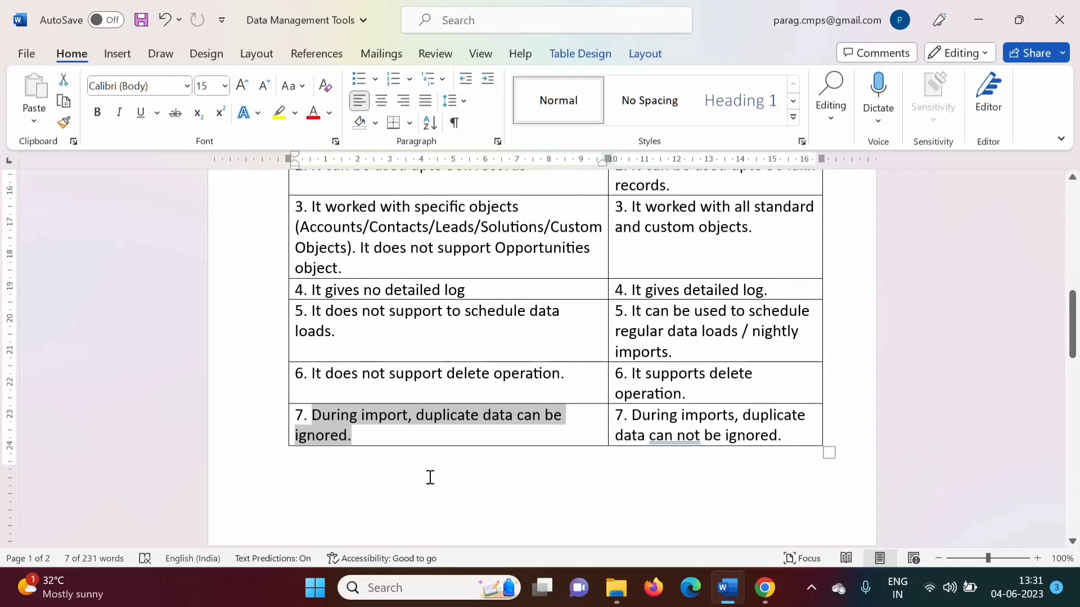
left_click_drag(1071, 350, 1071, 324)
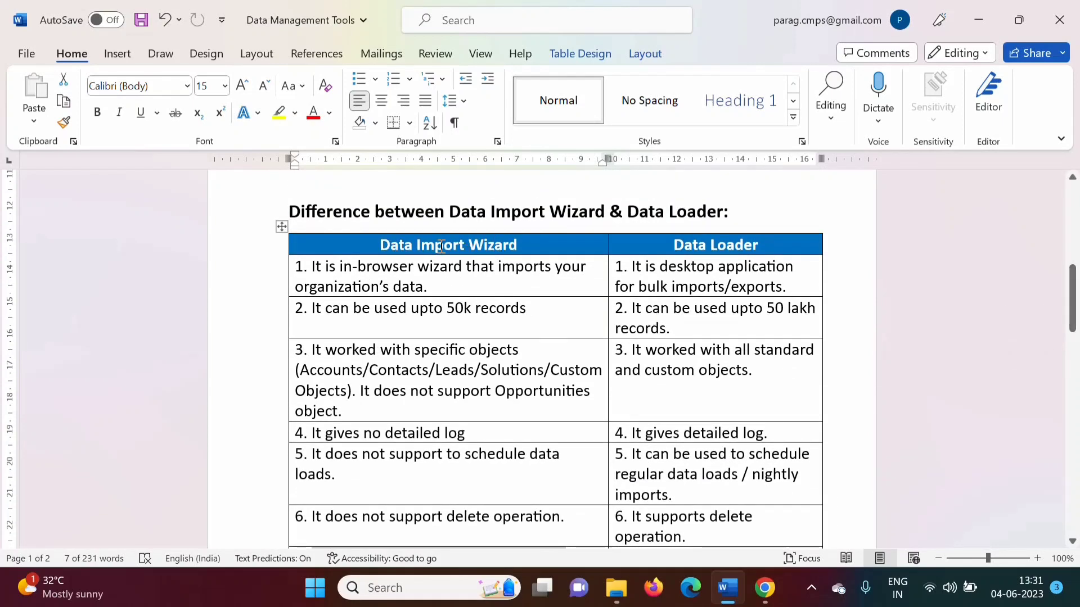
left_click_drag(384, 243, 518, 244)
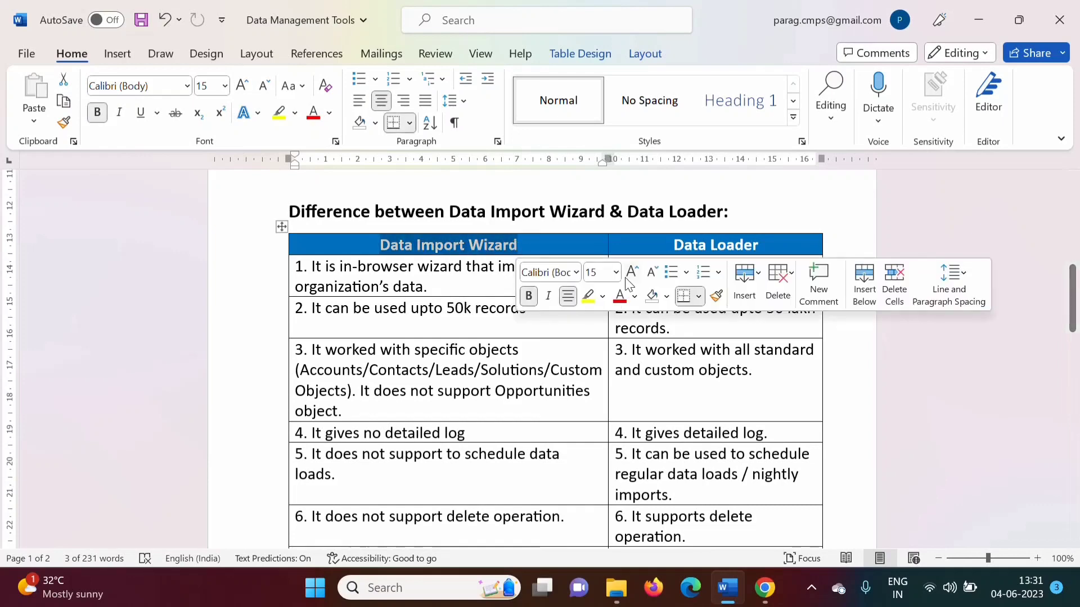
Read the list of steps to use Data Import Wizard, focusing on preparing the .csv data file.
left_click_drag(1072, 326, 1076, 433)
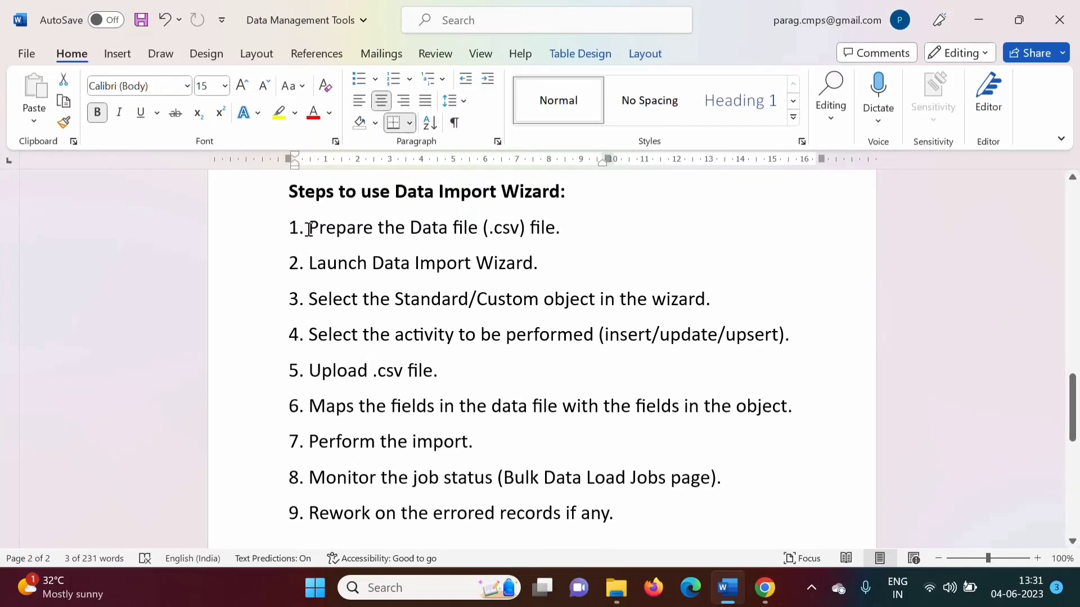
left_click_drag(310, 229, 644, 518)
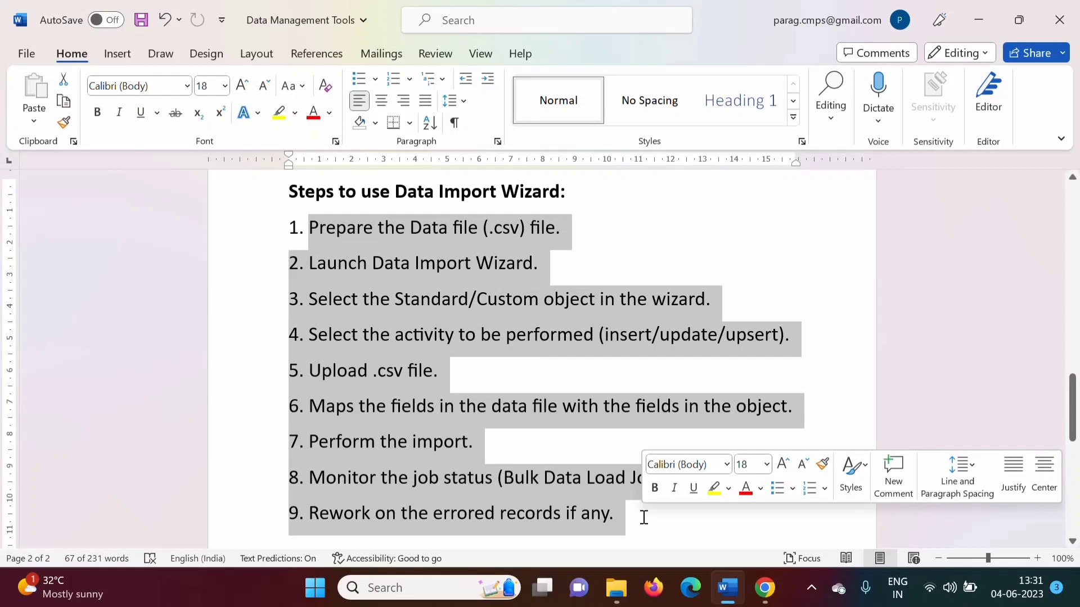
left_click(450, 371)
left_click_drag(289, 227, 559, 232)
Switch to Salesforce in Chrome and open a blank new lead form to examine its required fields.
key("alt+Tab")
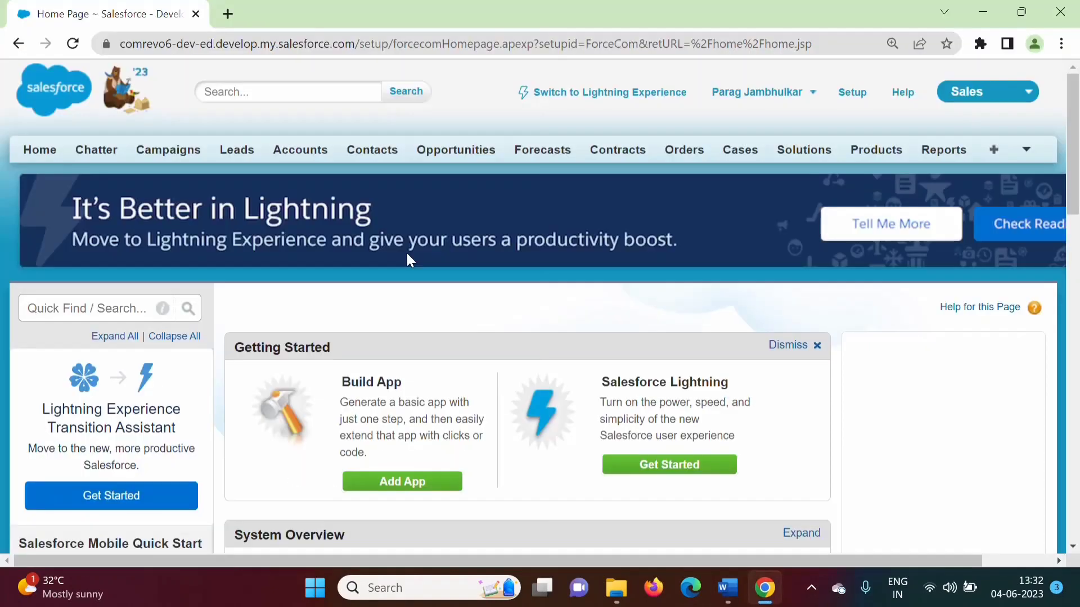
left_click(237, 161)
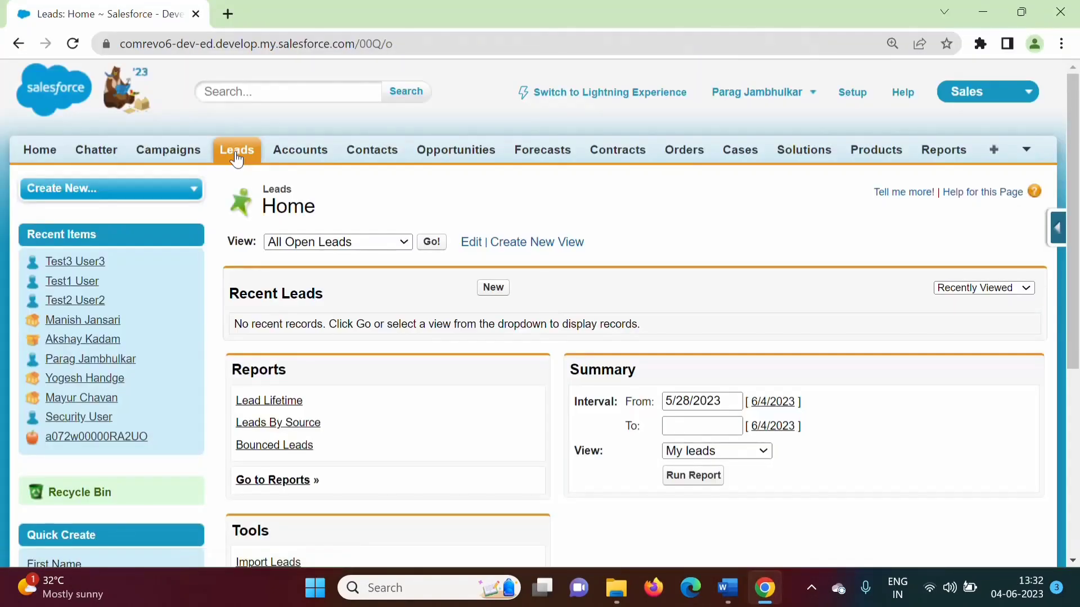
mouse_move(1074, 287)
left_mouse_down()
mouse_move(1075, 327)
mouse_move(1074, 287)
left_mouse_up()
left_click(494, 287)
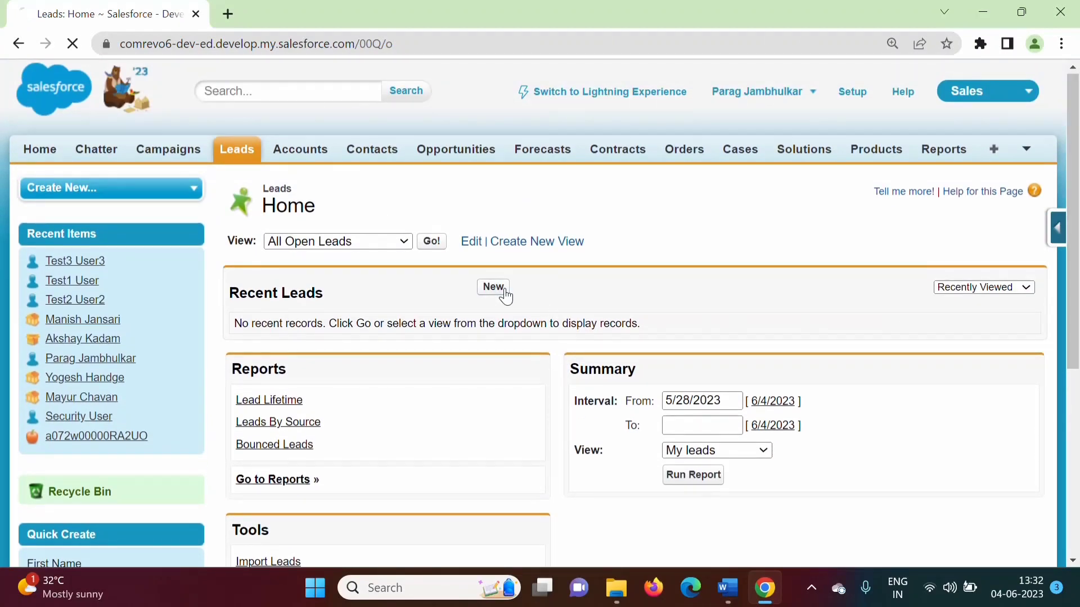
left_click_drag(1074, 237, 1074, 298)
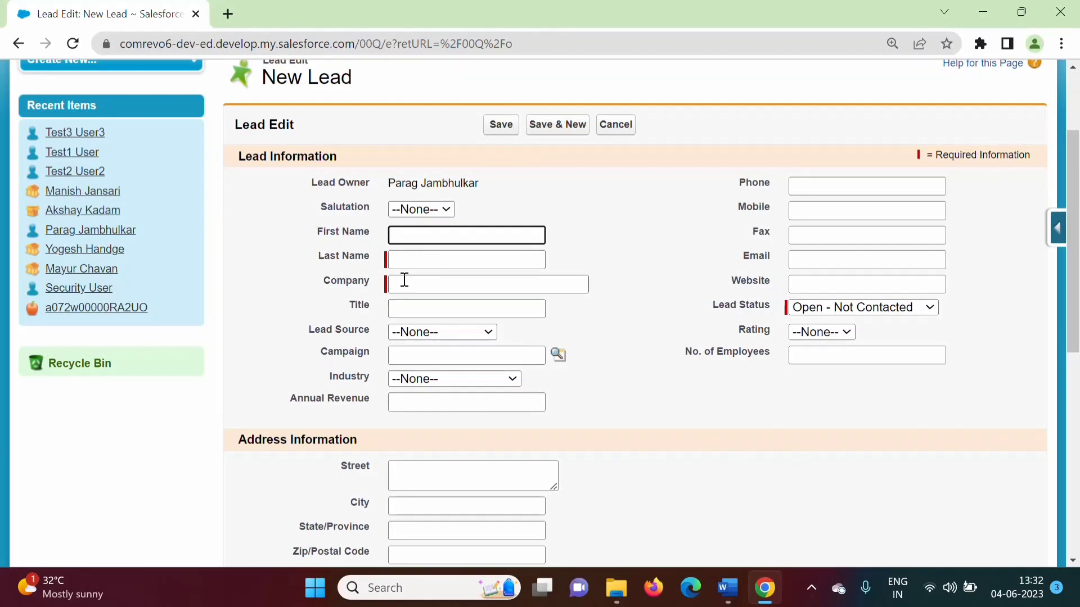
mouse_move(914, 156)
left_mouse_down()
mouse_move(1021, 154)
mouse_move(1063, 166)
left_mouse_up()
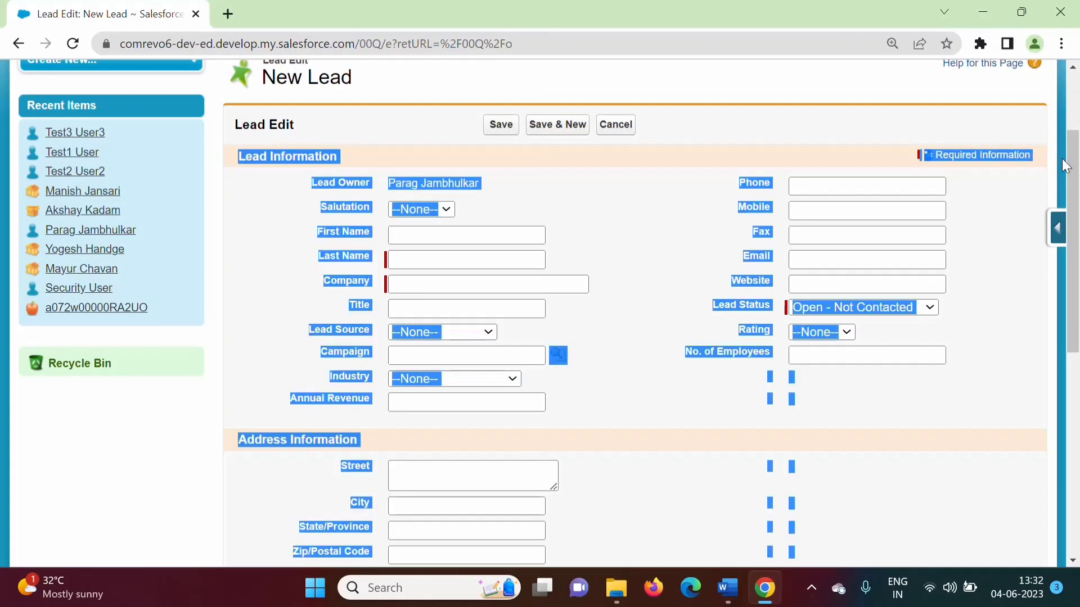
left_click(733, 103)
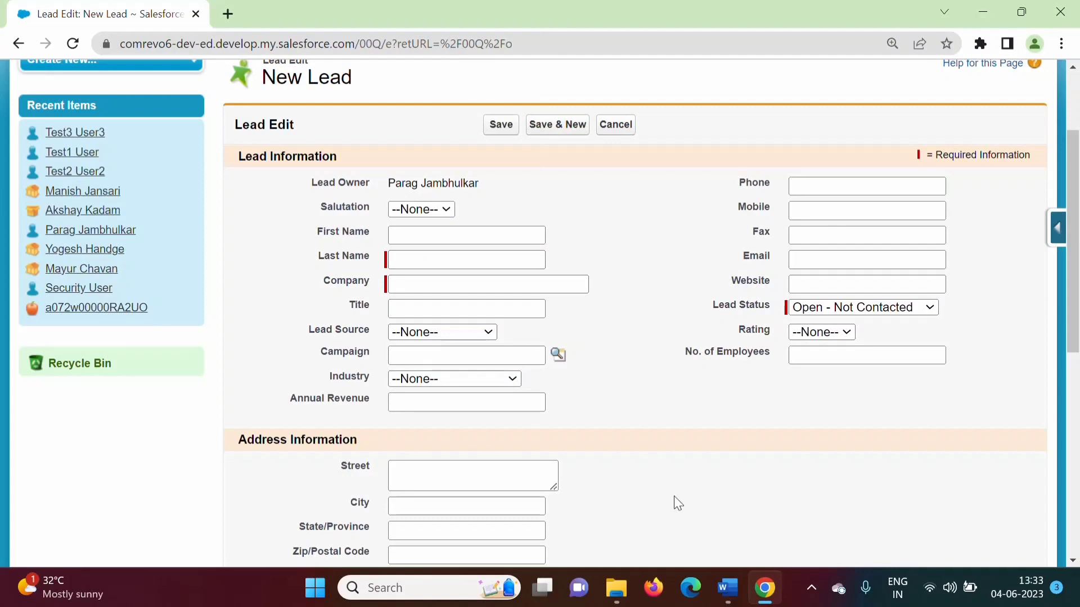
Switch to the Salesforce folder in File Explorer and open the Data To Import2 CSV file in Excel.
mouse_move(617, 588)
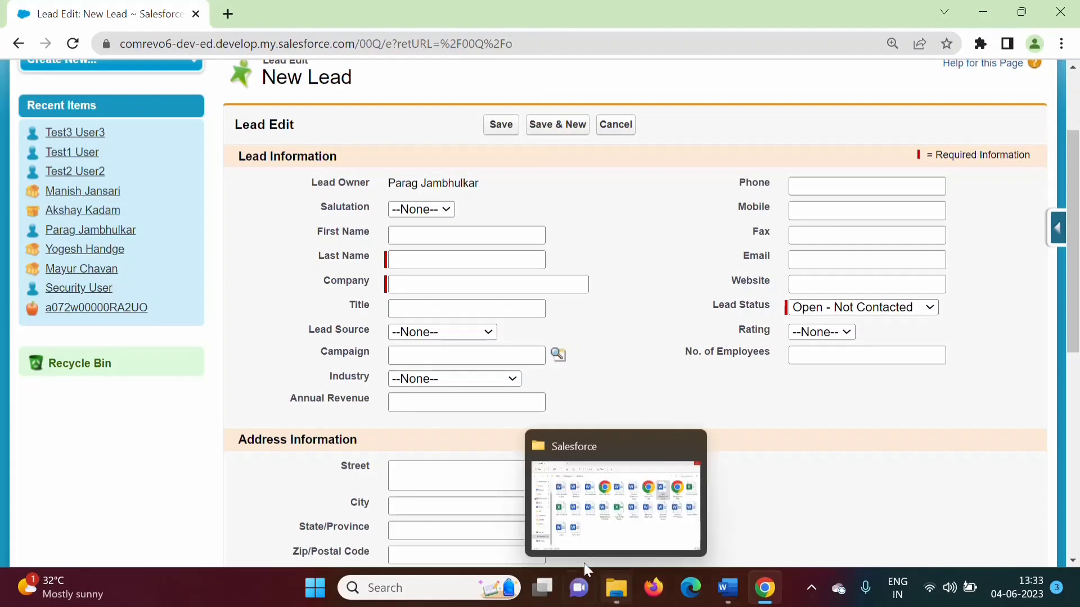
left_click(576, 531)
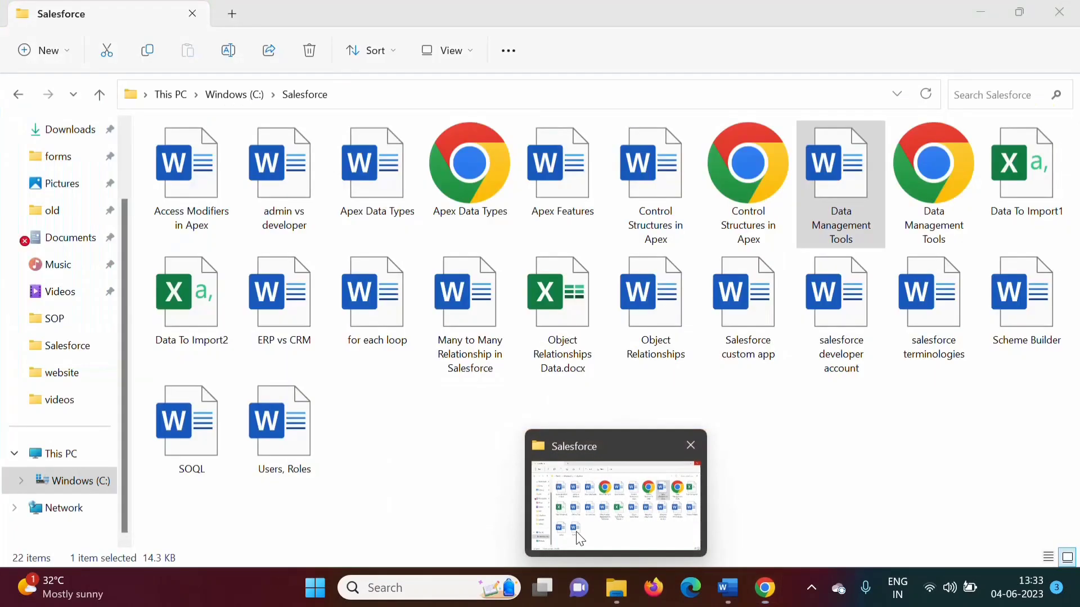
double_click(194, 329)
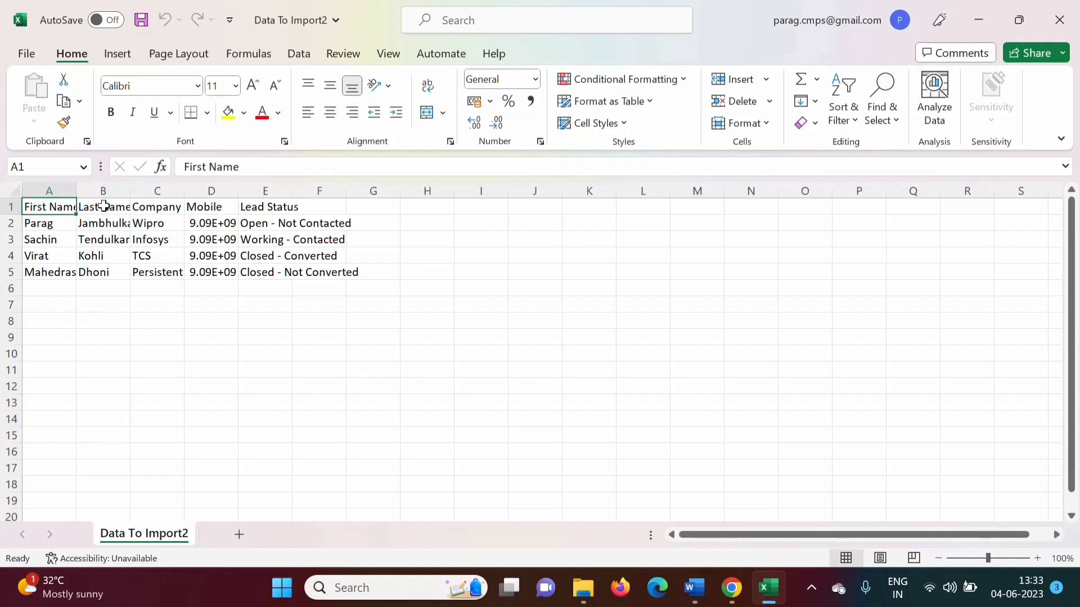
Examine the column headings and the lead records below them in the Data To Import2 sheet.
left_click(108, 206)
left_click_drag(49, 205, 334, 207)
left_click_drag(54, 223, 396, 293)
left_click(168, 469)
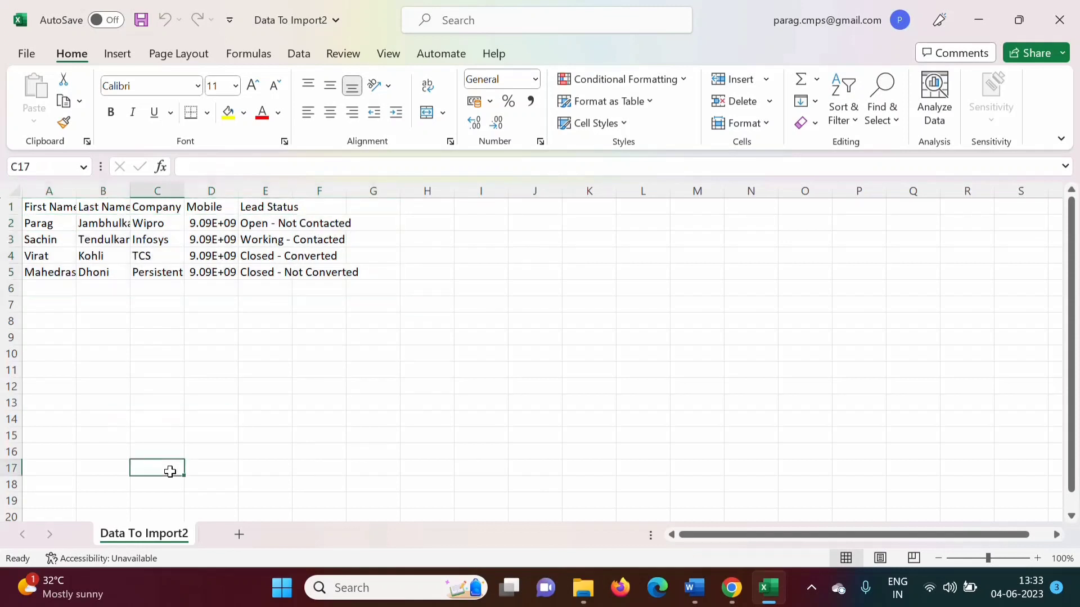
Examine the file types available for saving Data To Import2 as a copy, and return to the sheet without saving.
left_click(24, 55)
left_click(53, 282)
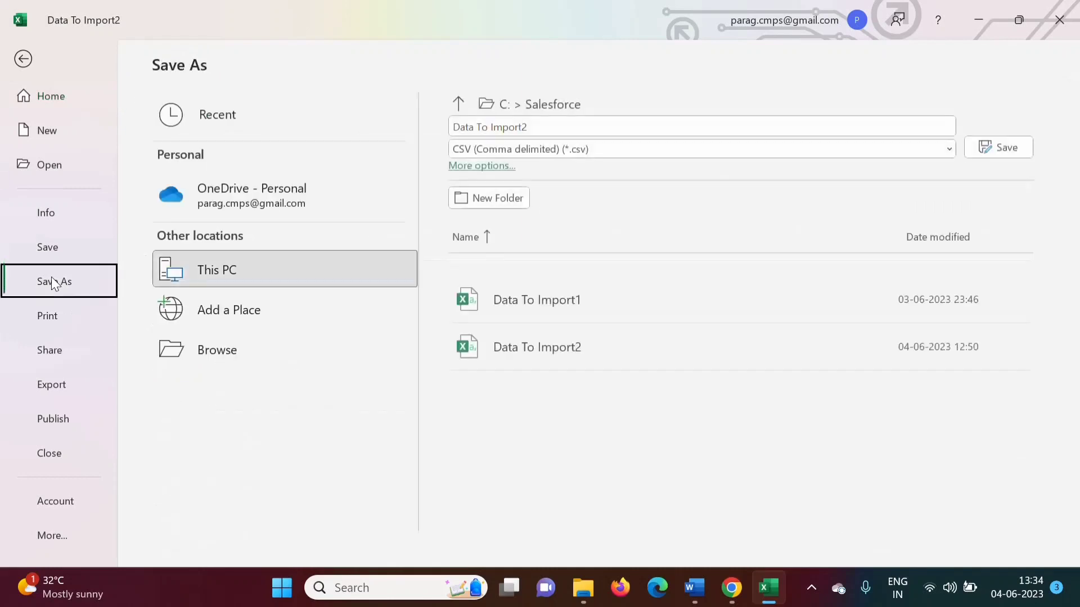
left_click(247, 350)
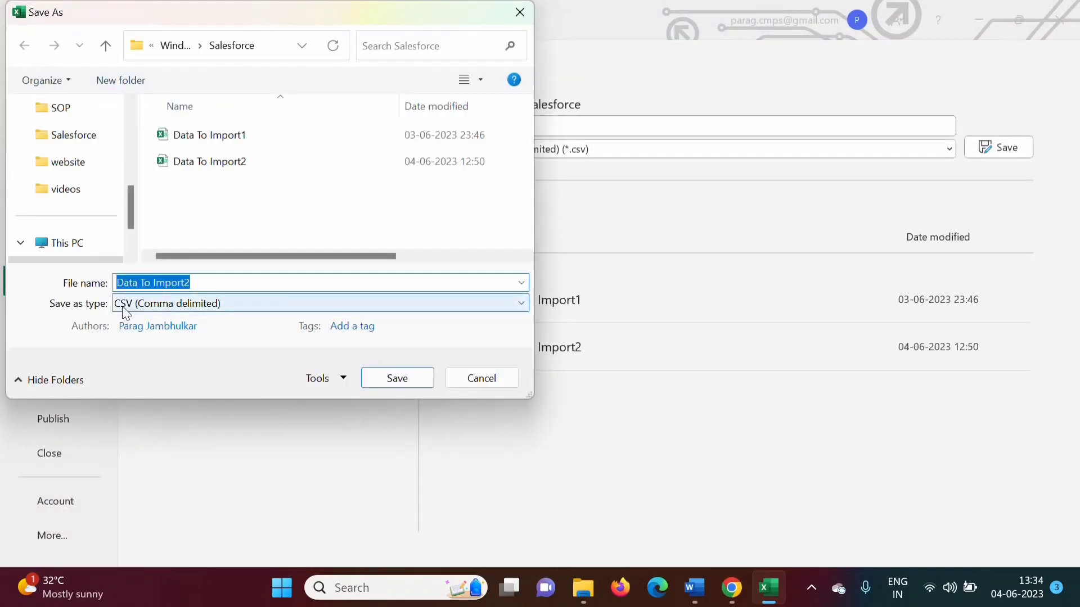
left_click(227, 310)
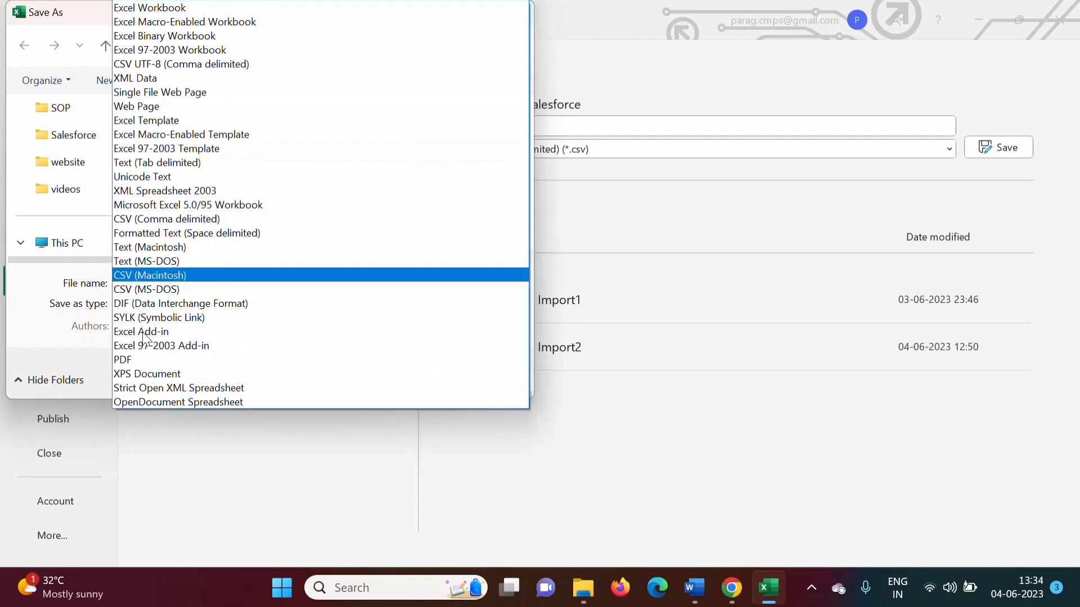
left_click(29, 316)
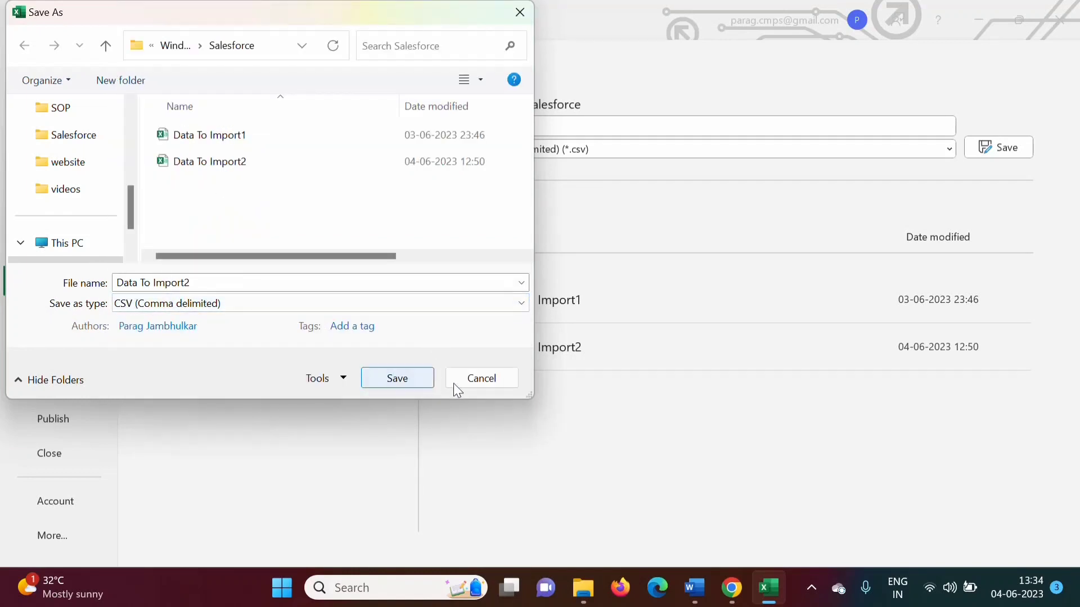
left_click(483, 380)
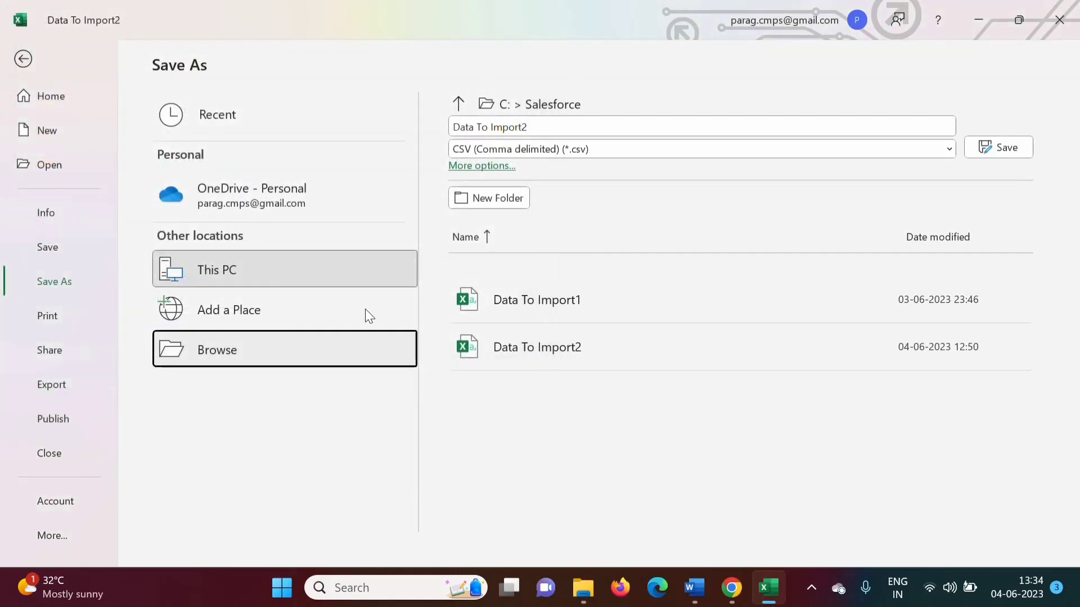
left_click(24, 59)
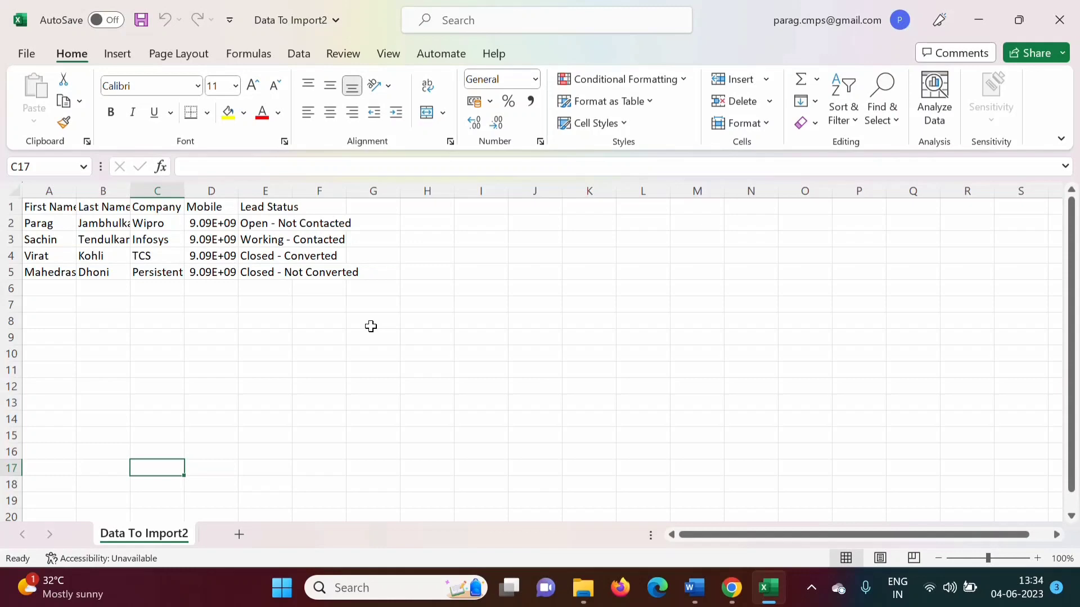
Switch to the Data Management Tools document in Word and bold the line "1. Prepare the Data file (.csv) file.".
left_click(769, 589)
left_click(695, 588)
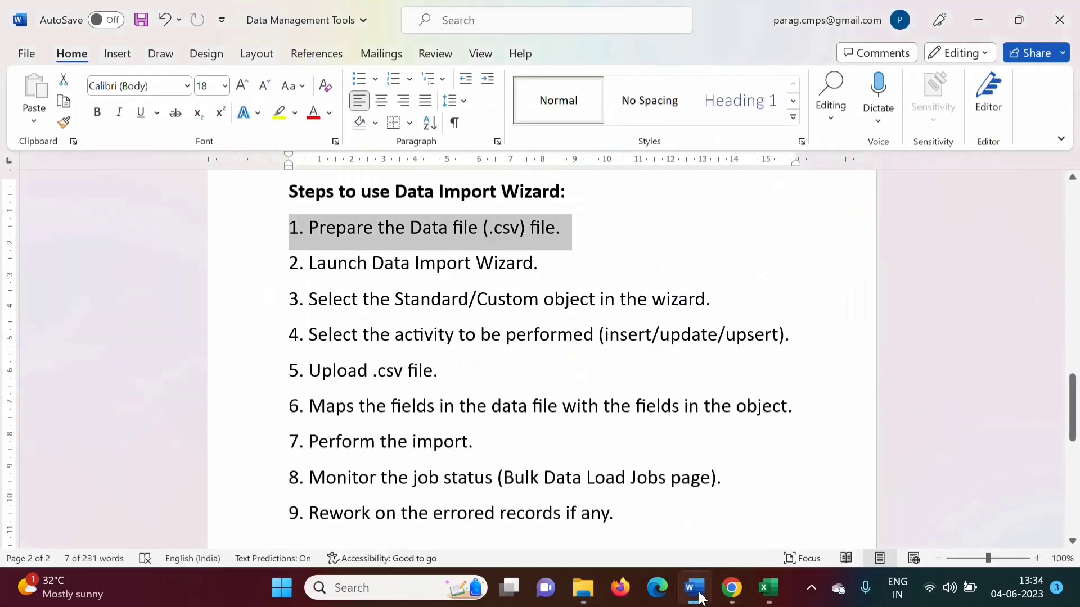
left_click(417, 285)
key("Down")
key("Down")
key("Down")
key("Down")
key("Down")
left_click_drag(293, 229, 567, 231)
key("ctrl+b")
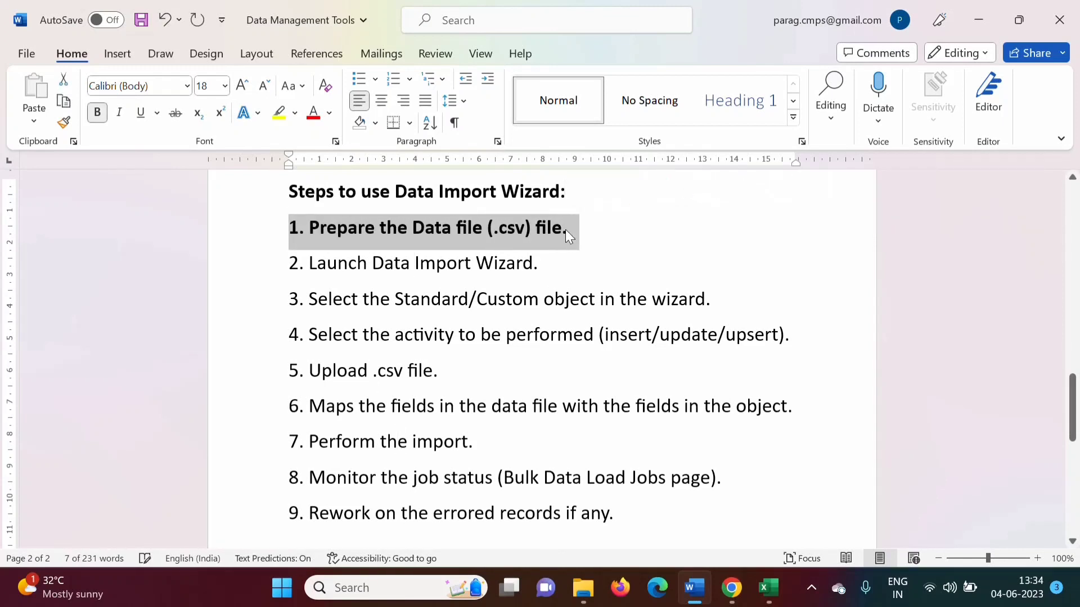
left_click(538, 297)
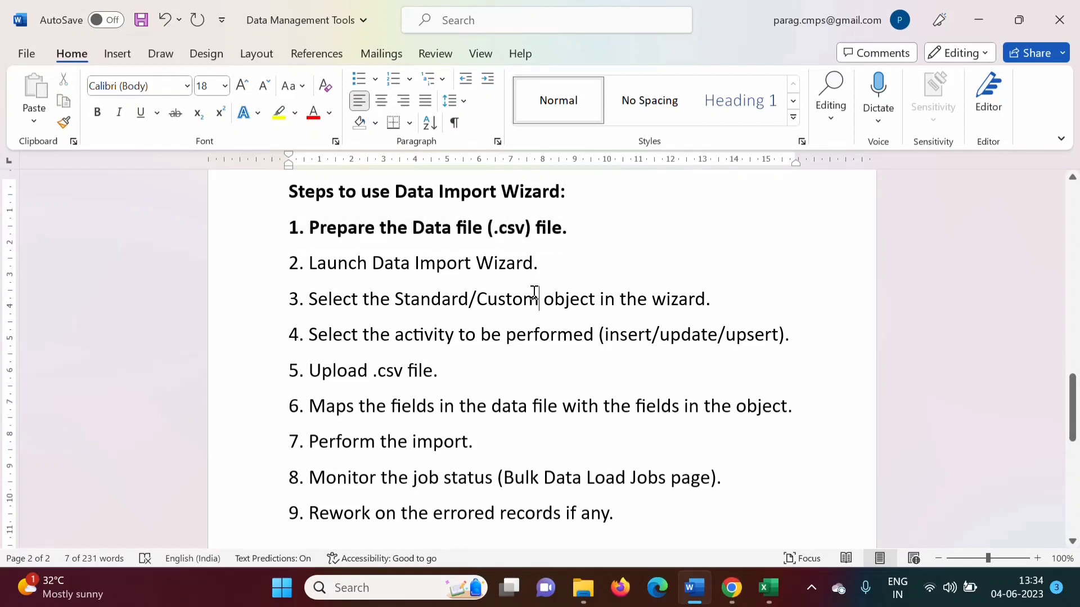
Highlight the line for step 2 in the document, and switch to Salesforce in Chrome to open Setup.
left_click_drag(293, 264, 541, 271)
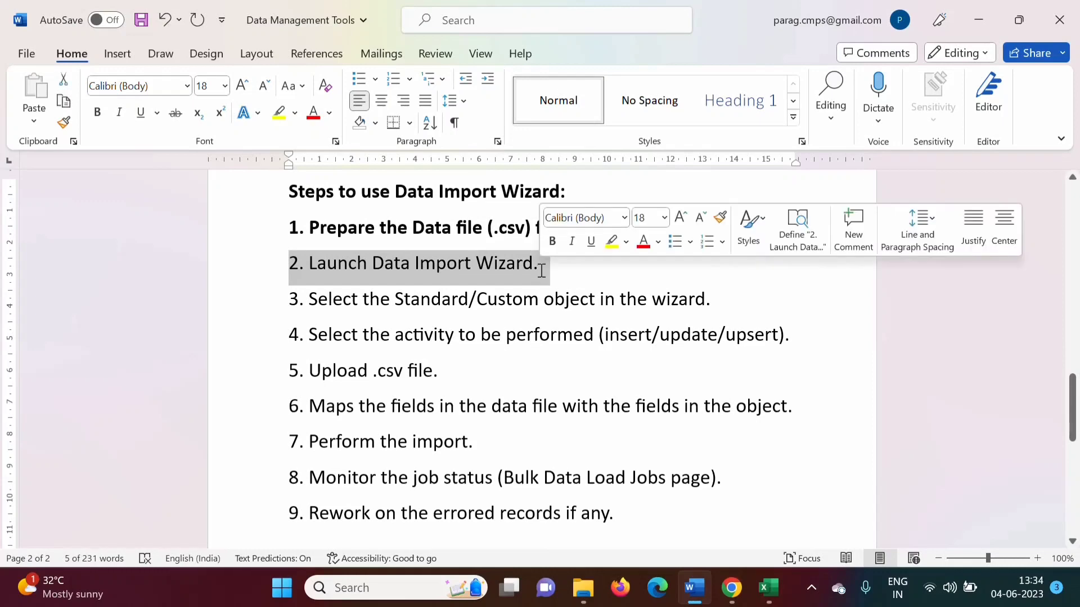
left_click(726, 599)
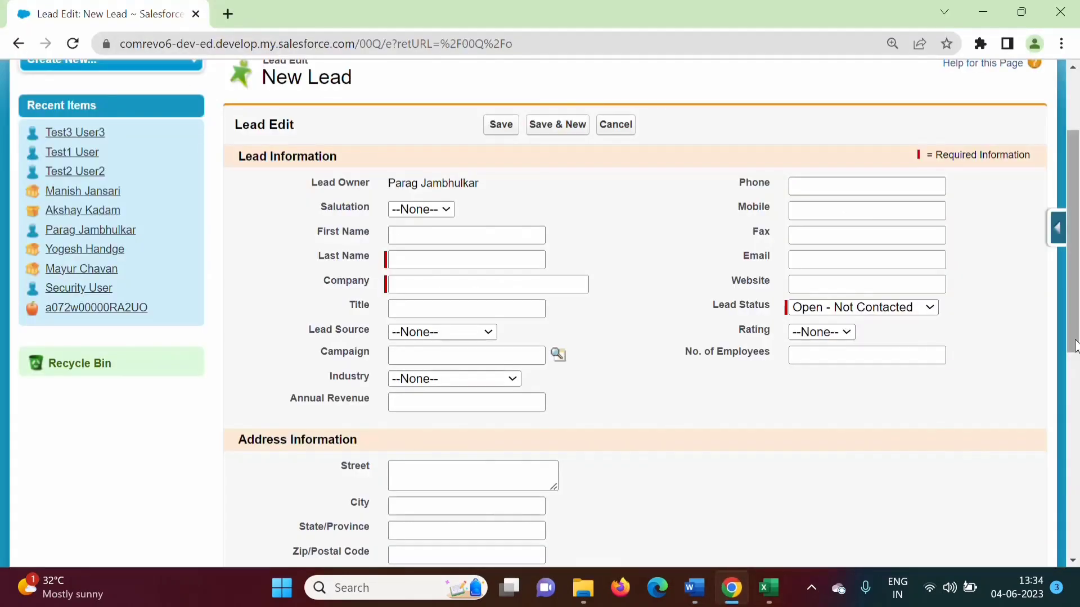
left_click_drag(1073, 337, 1073, 280)
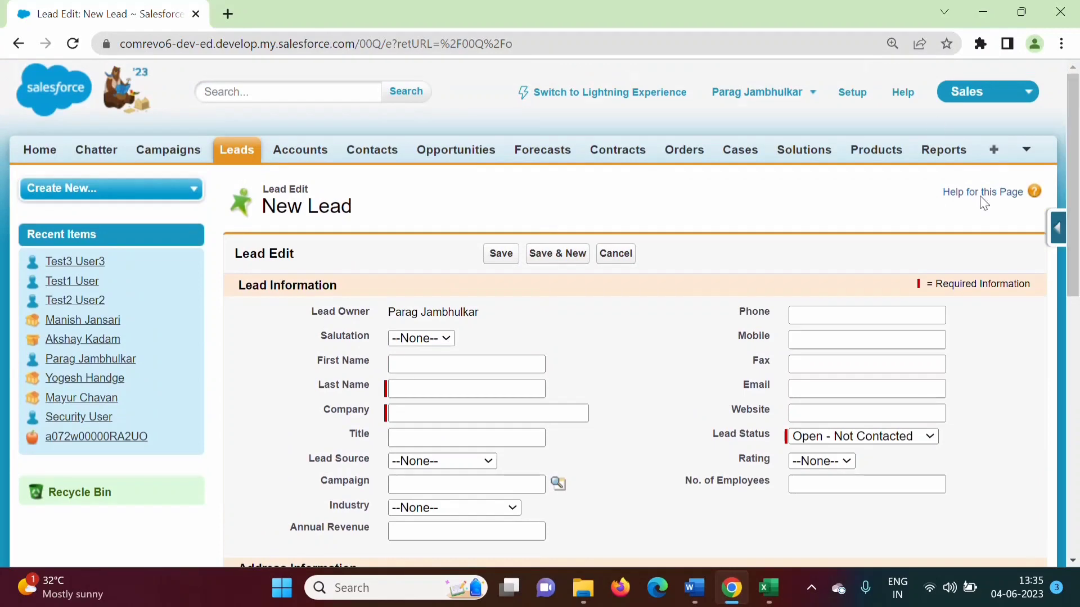
left_click(862, 98)
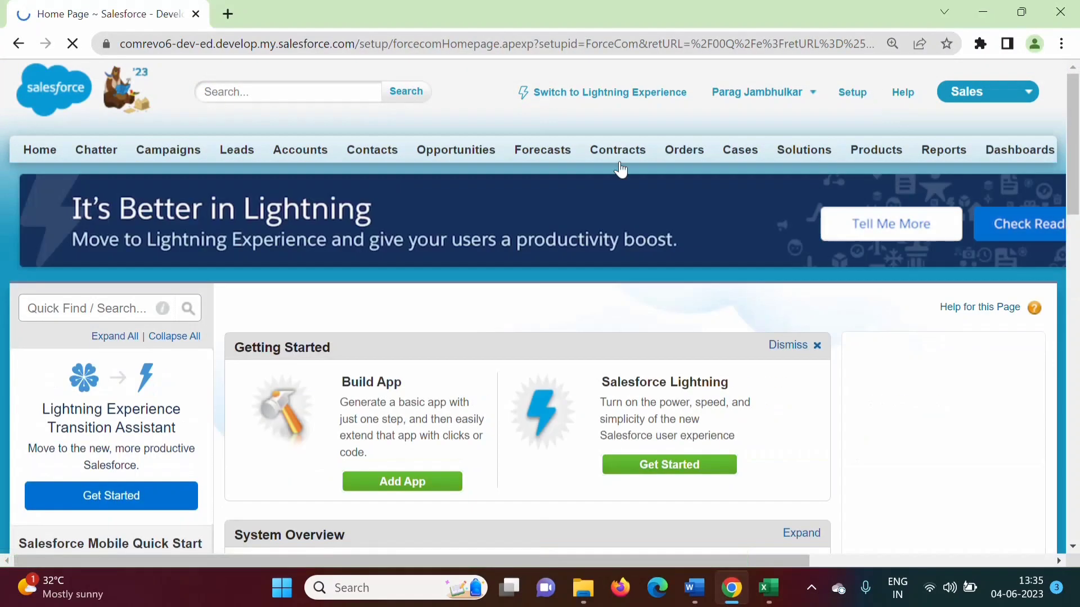
Search Setup for "data import", open the Data Import Wizard page and launch the wizard.
left_click(81, 307)
type("da")
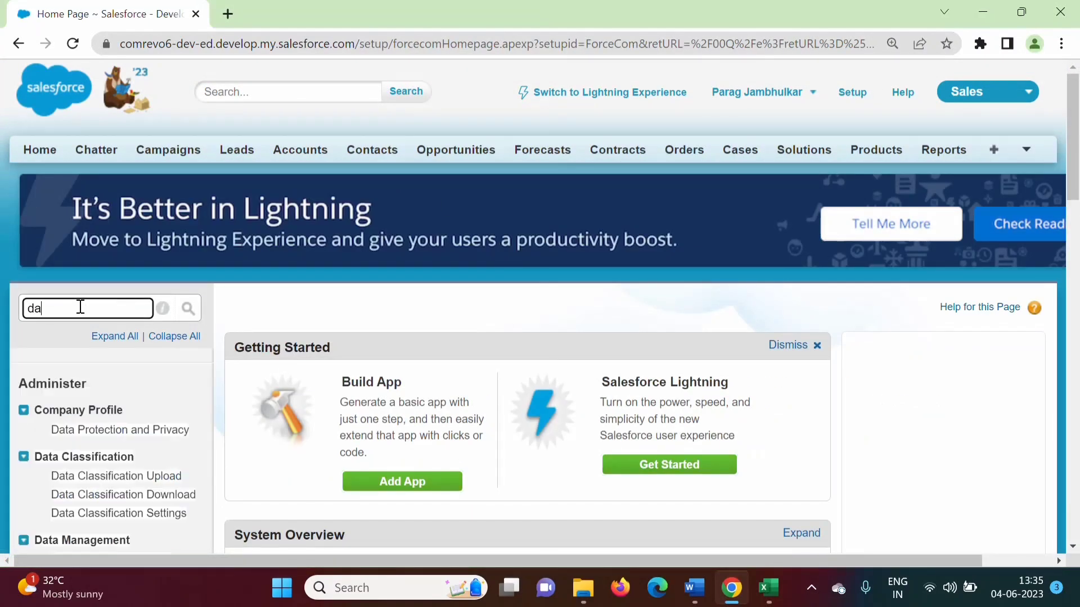
type("ta import")
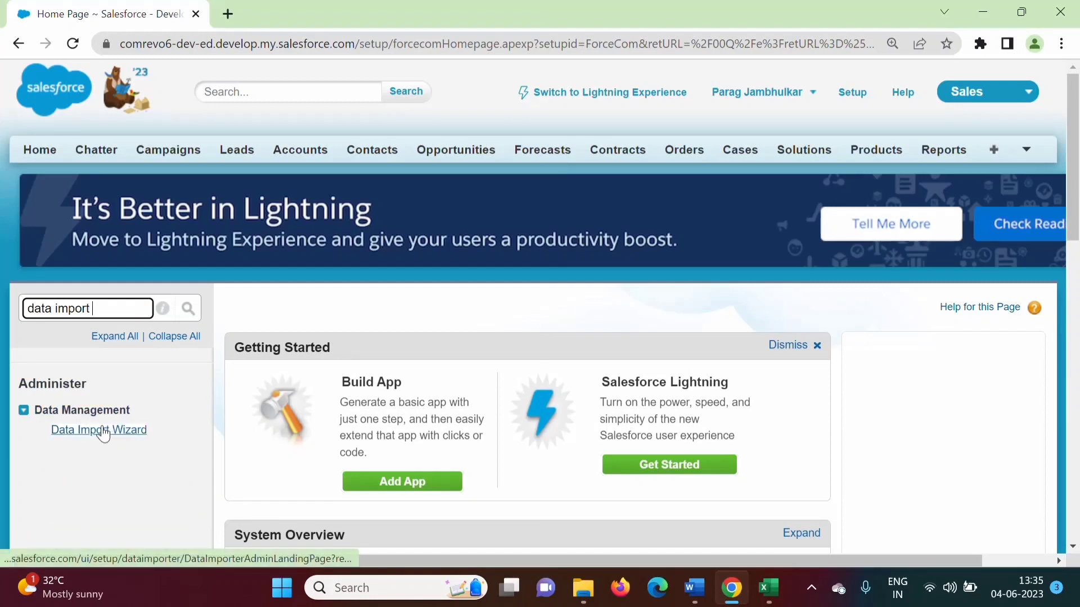
left_click(104, 431)
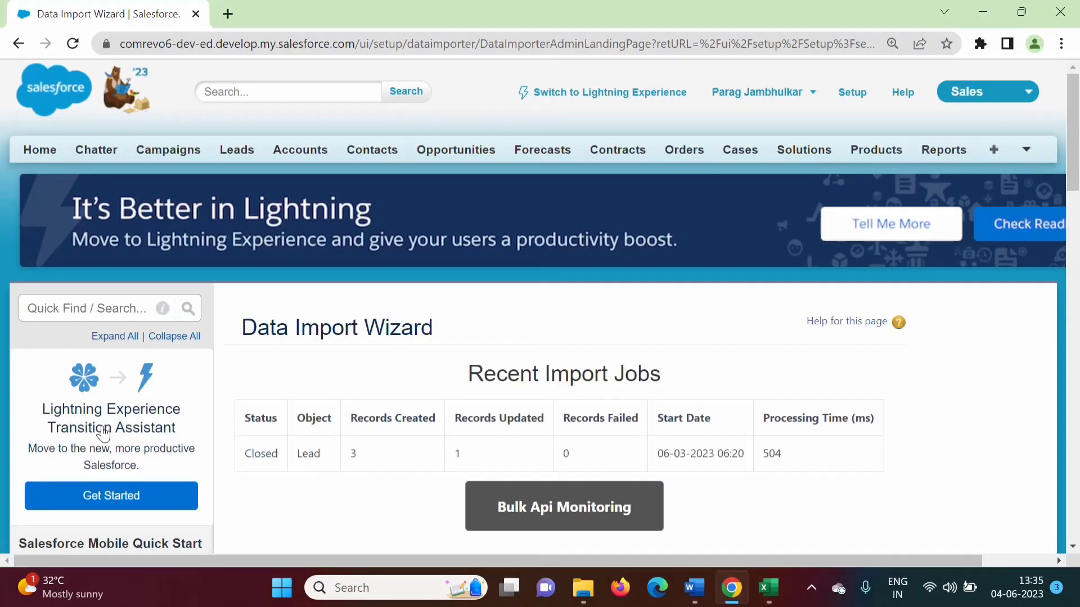
left_click_drag(1076, 143, 1076, 352)
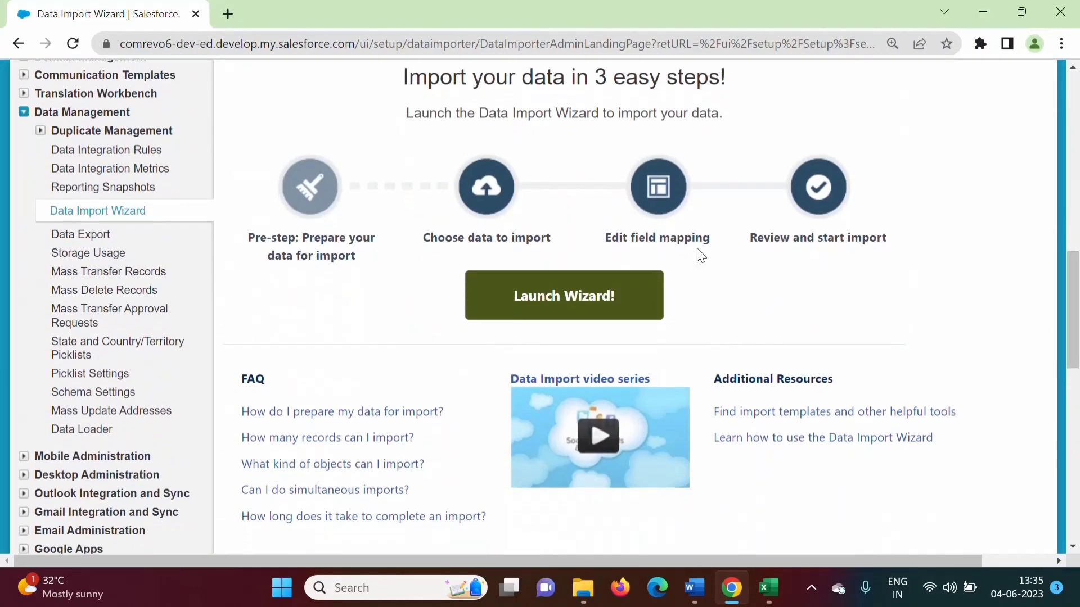
left_click(564, 296)
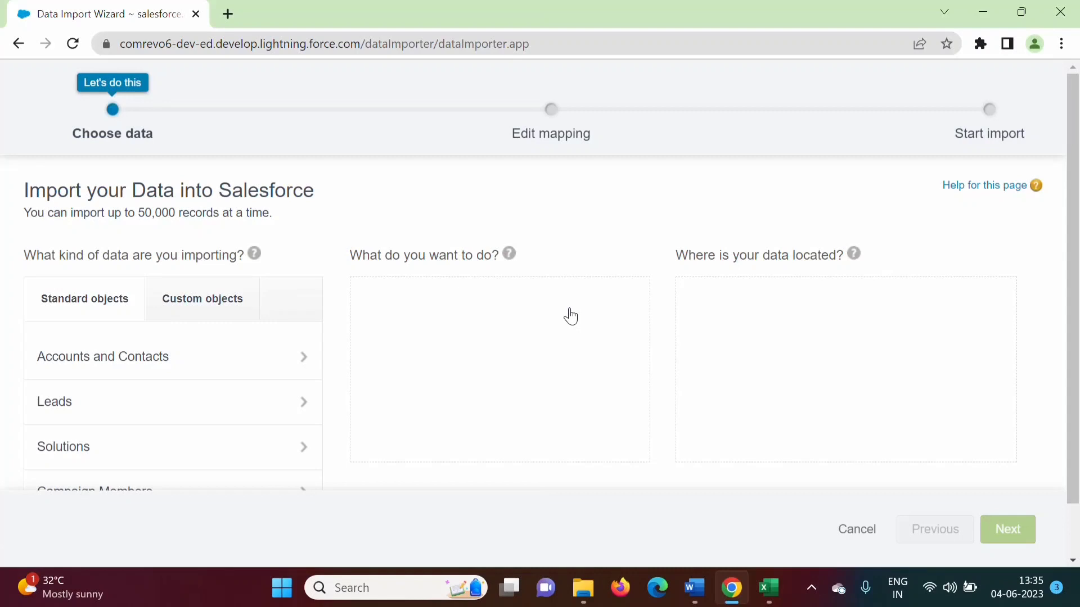
Switch to Word, bold the line "2. Launch Data Import Wizard." and highlight the line for step 3.
left_click(695, 588)
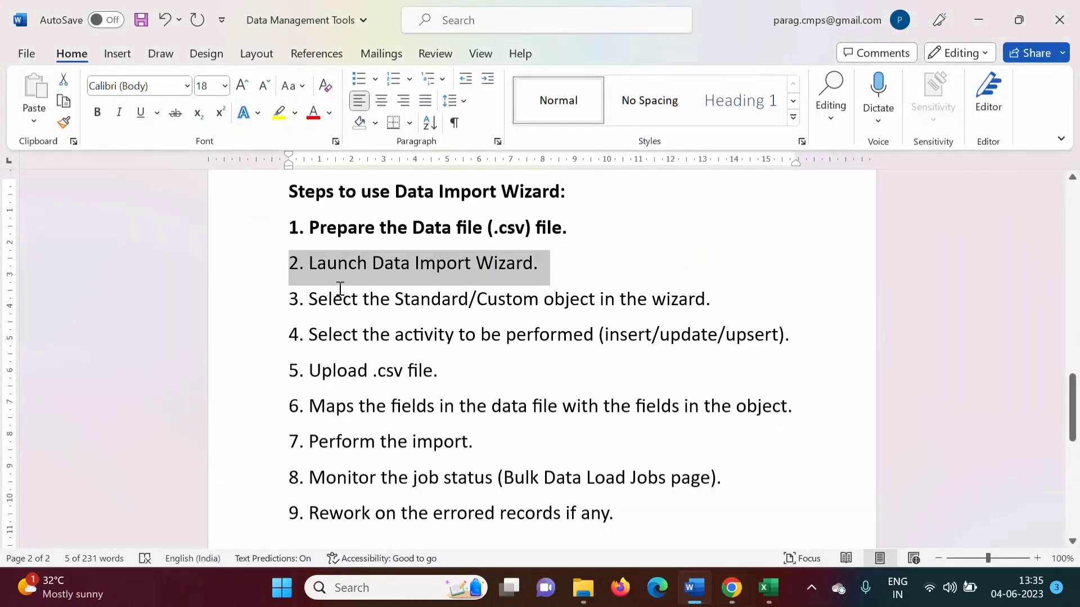
key("ctrl+b")
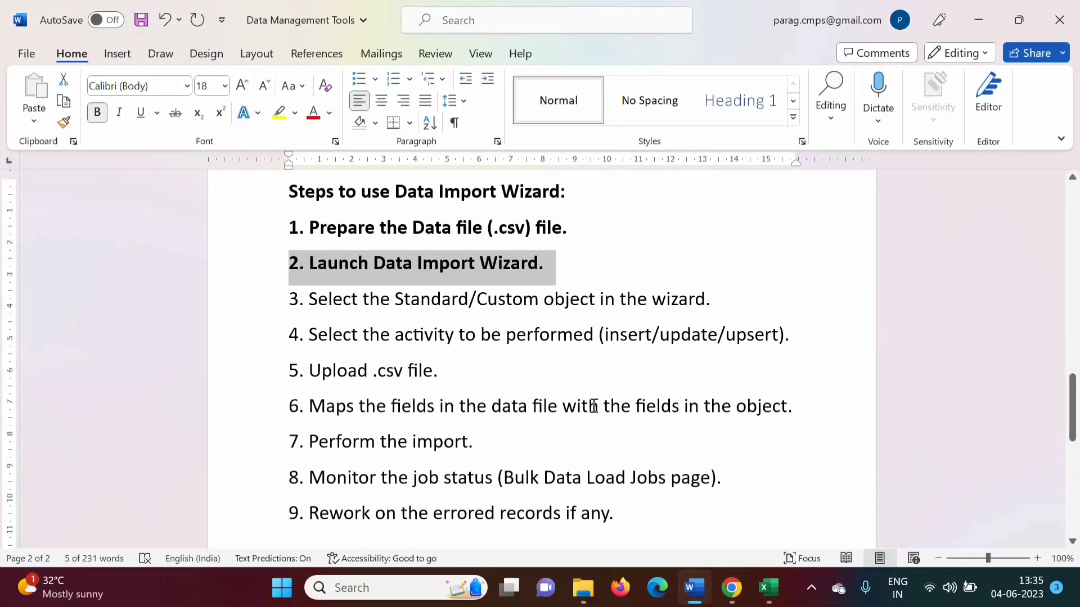
left_click_drag(290, 299, 734, 310)
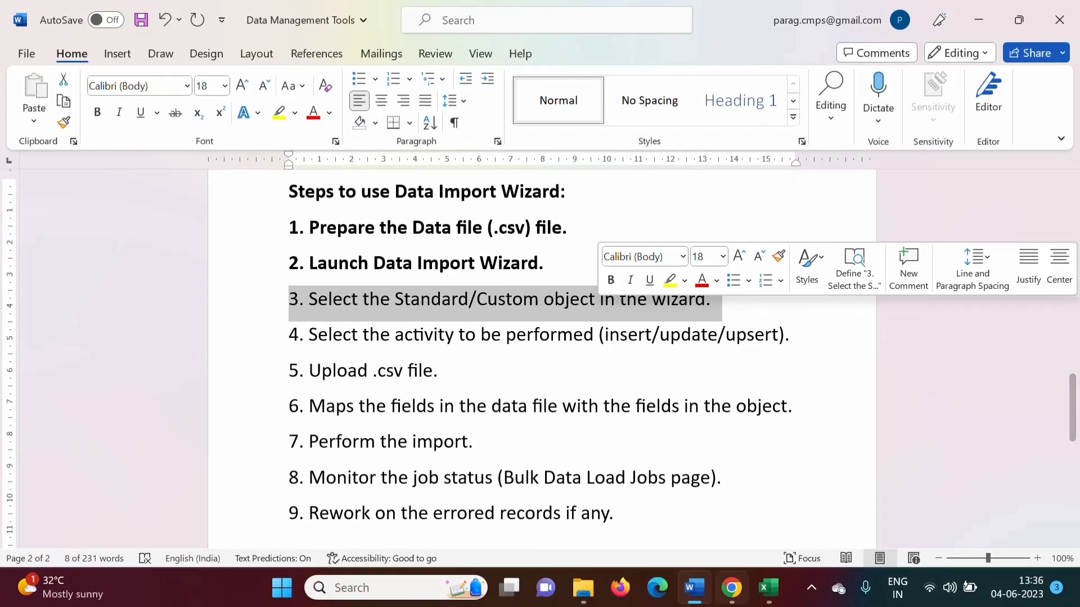
Switch to the import wizard in Chrome, review the custom objects, and choose the standard object Leads as the data to import.
left_click(731, 588)
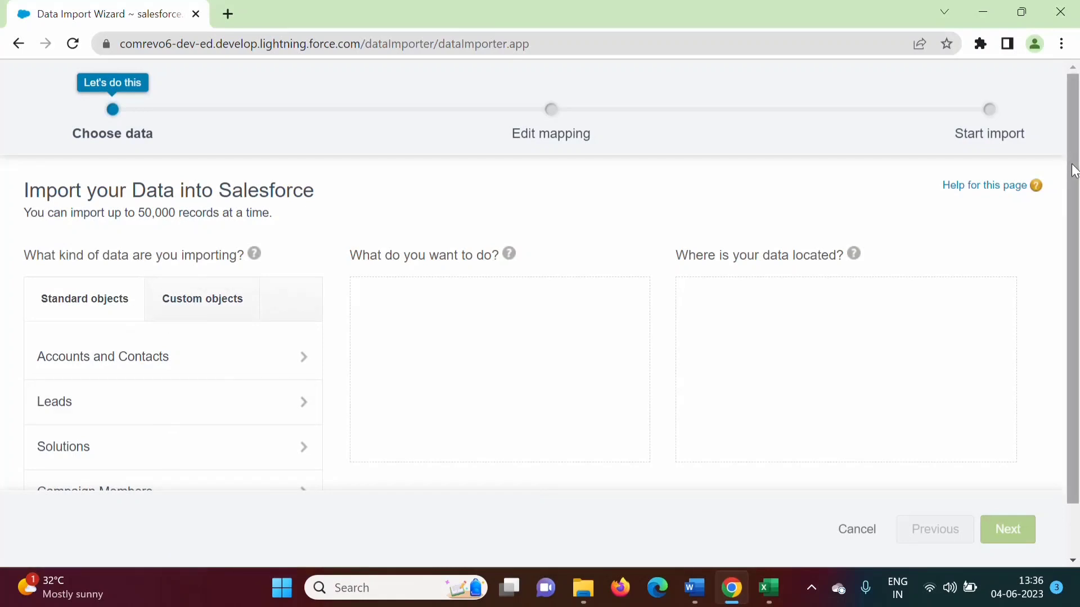
scroll(1067, 163, "down", 1)
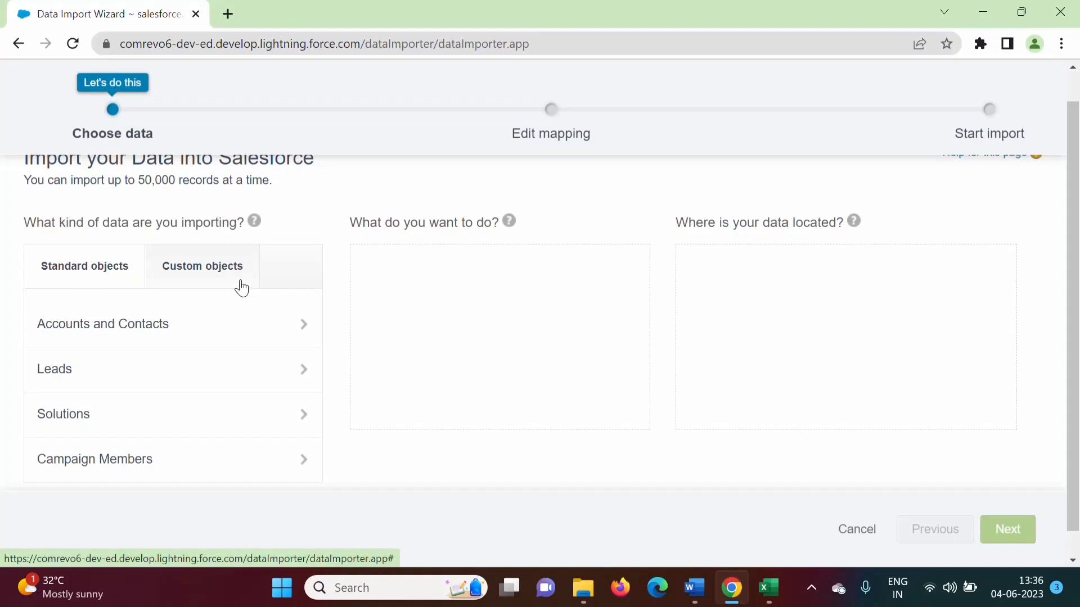
left_click(193, 283)
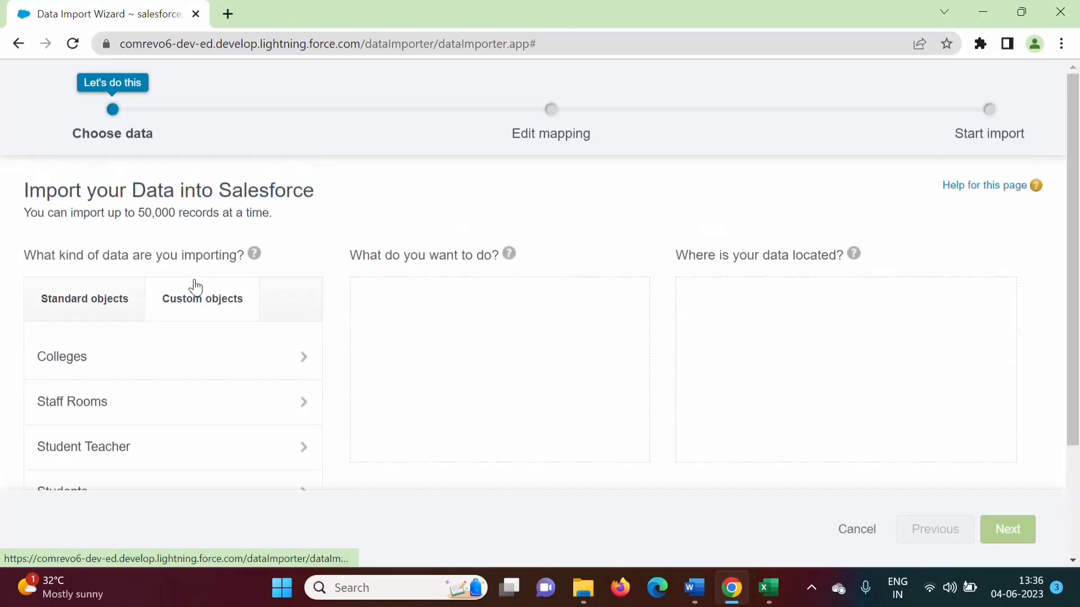
left_click(69, 317)
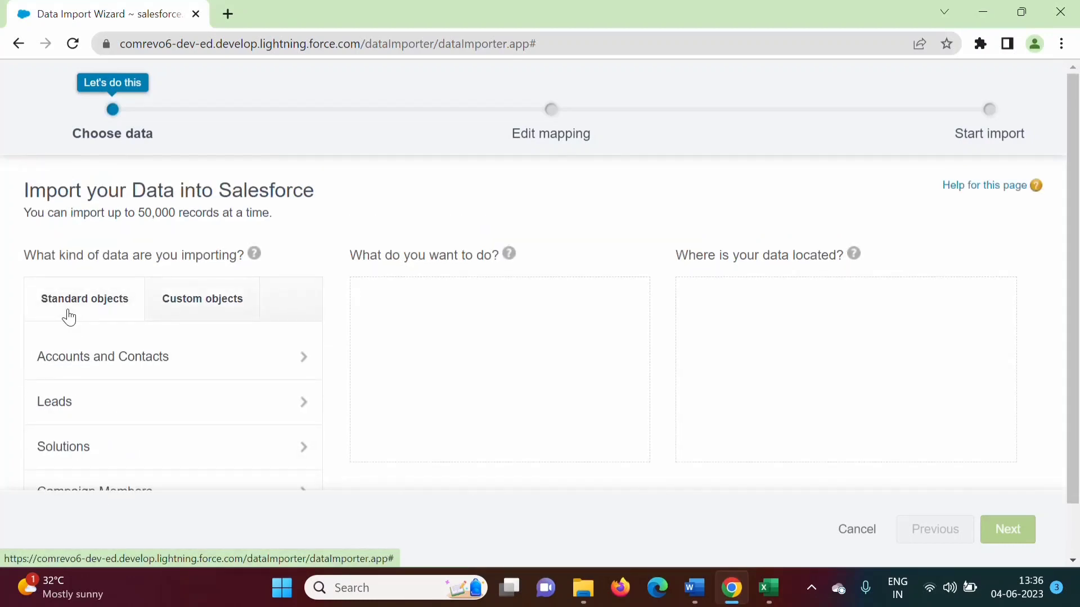
left_click_drag(1072, 165, 1078, 225)
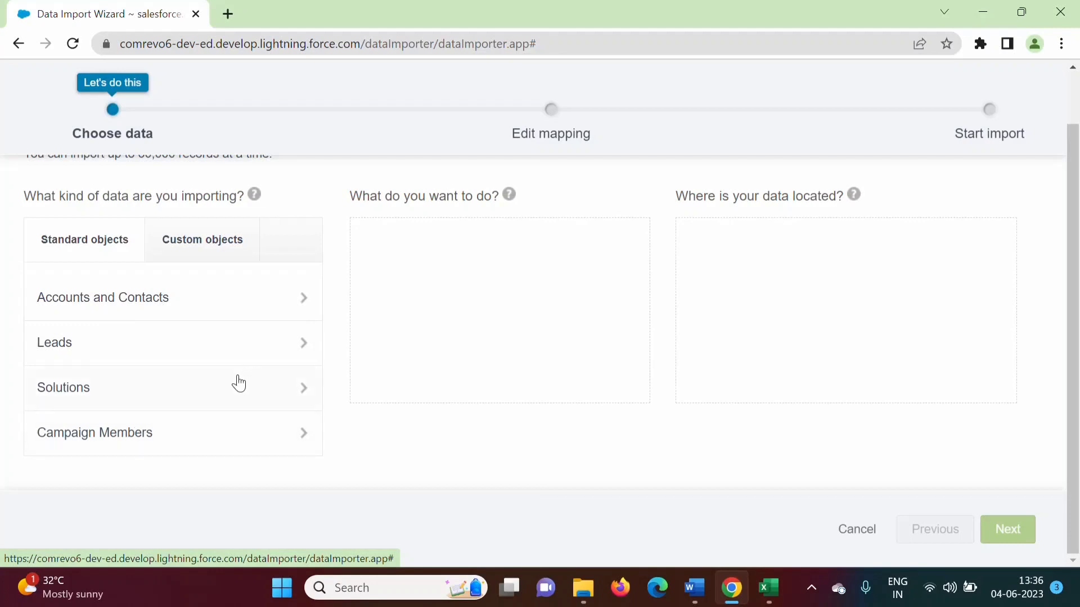
left_click(95, 348)
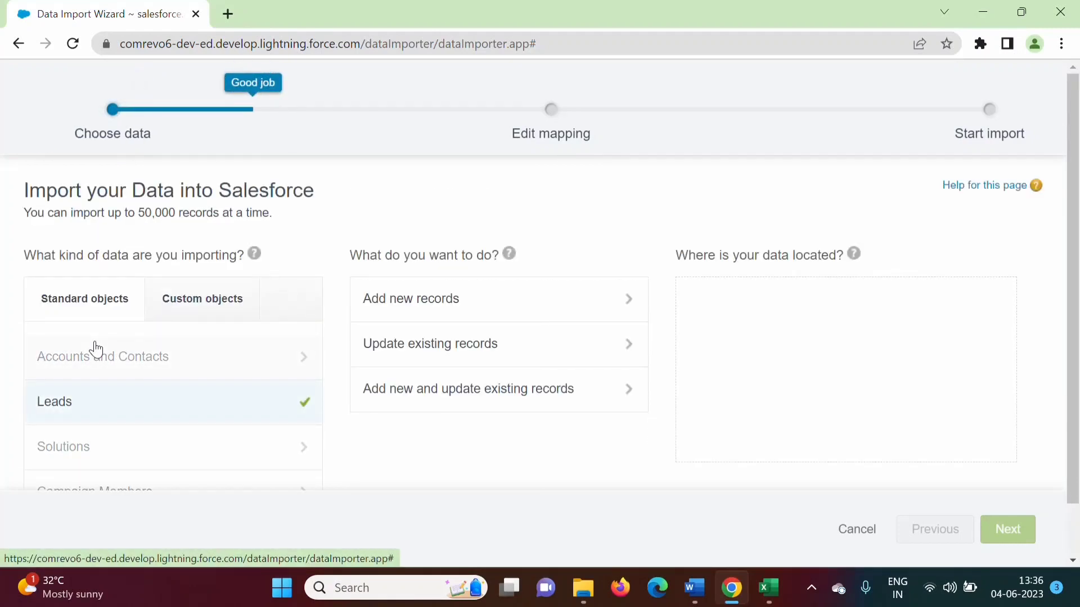
Switch to Word and bold the line "3. Select the Standard/Custom object in the wizard.".
left_click(710, 594)
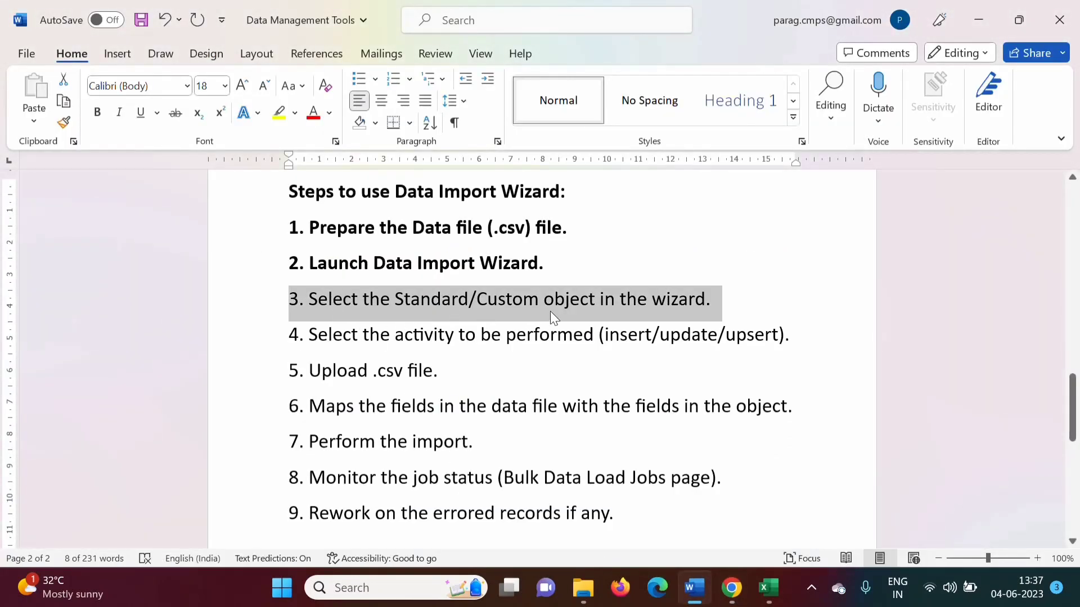
key("ctrl+b")
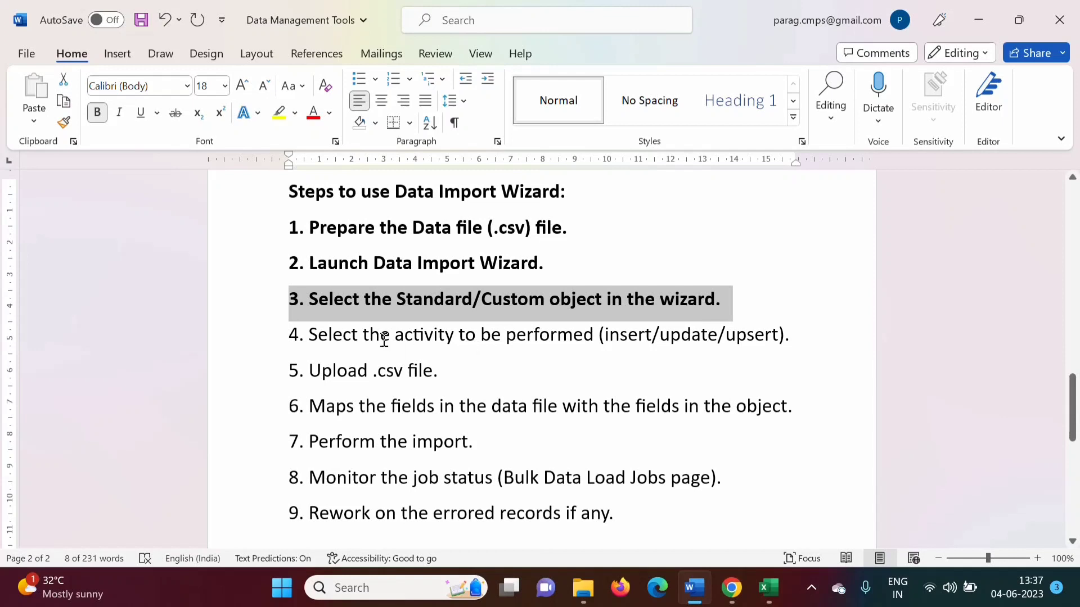
Highlight the line for step 4 and its activities, including update and upsert, to review what can be performed.
left_click_drag(292, 336, 788, 342)
left_click(675, 365)
left_click_drag(605, 336, 717, 341)
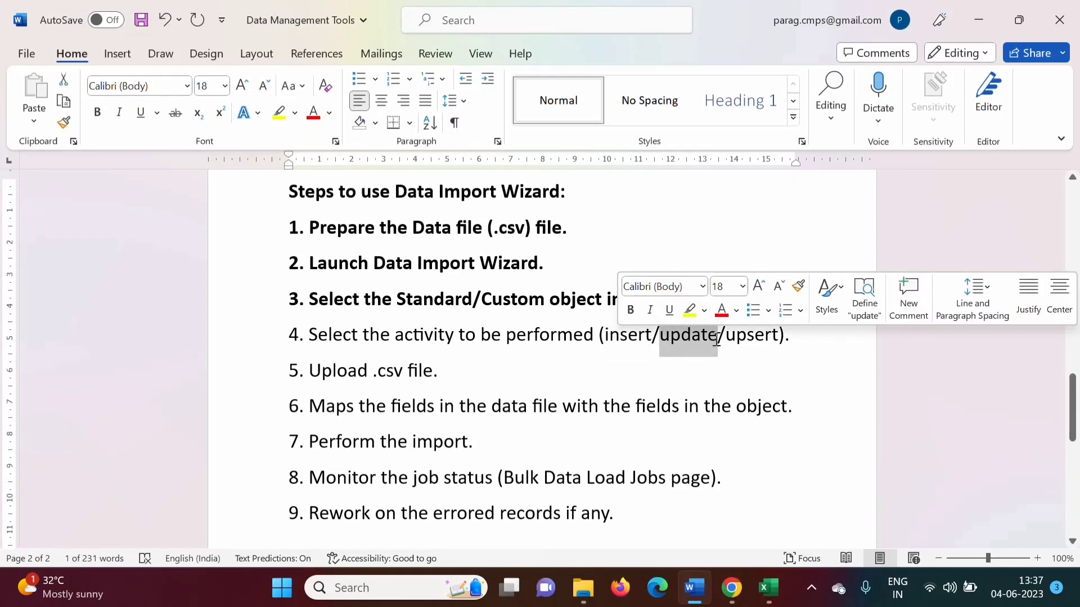
left_click_drag(726, 339, 778, 340)
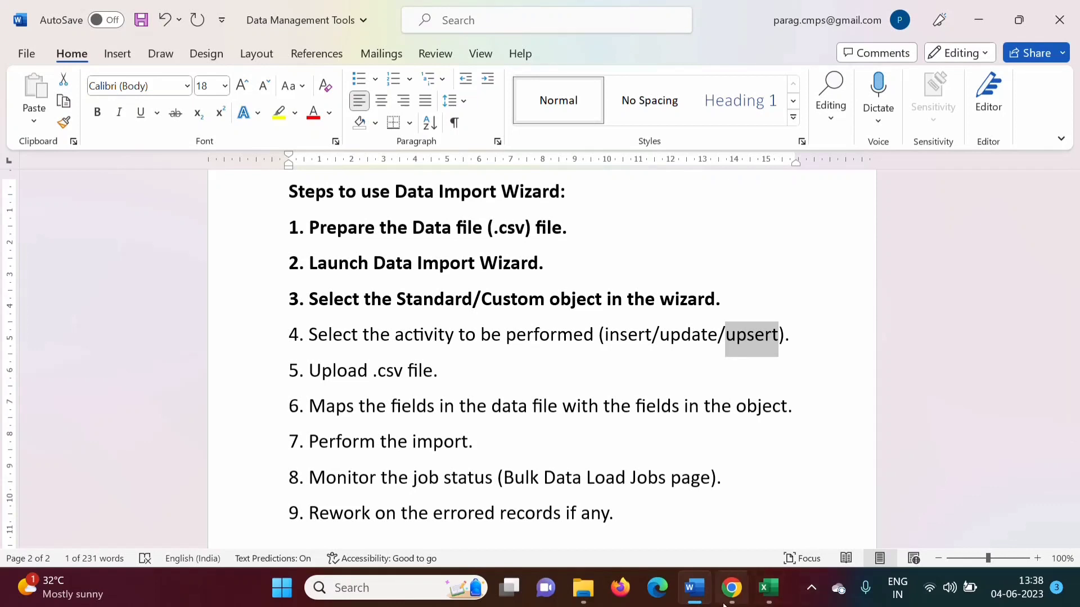
Switch to the import wizard in Chrome and compare the settings for adding new, updating existing, and adding and updating leads.
left_click(731, 587)
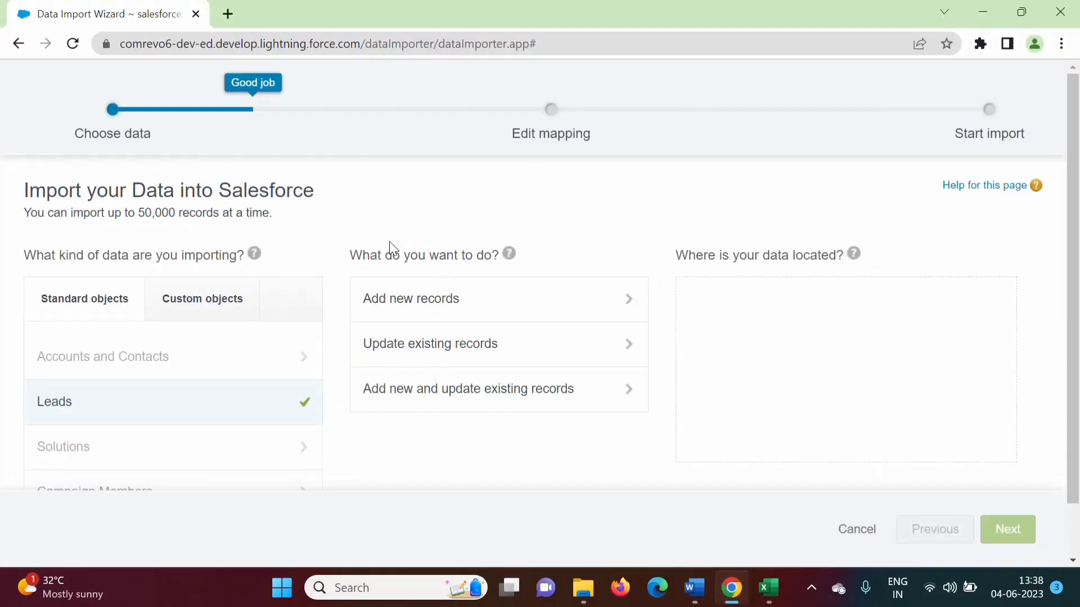
left_click(441, 311)
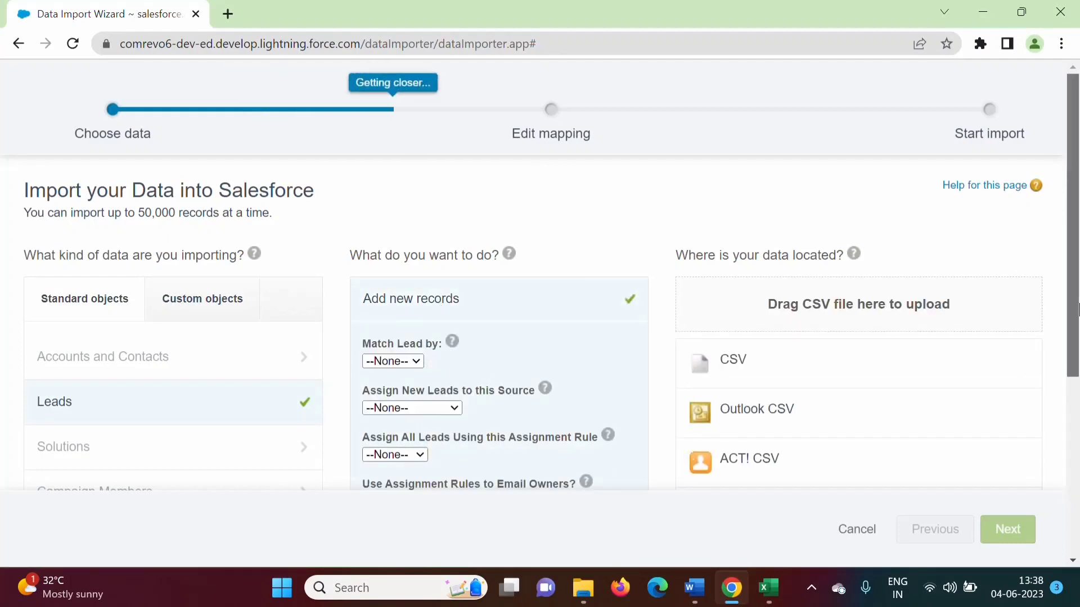
scroll(1077, 416, "down", 3)
scroll(1077, 417, "down", 2)
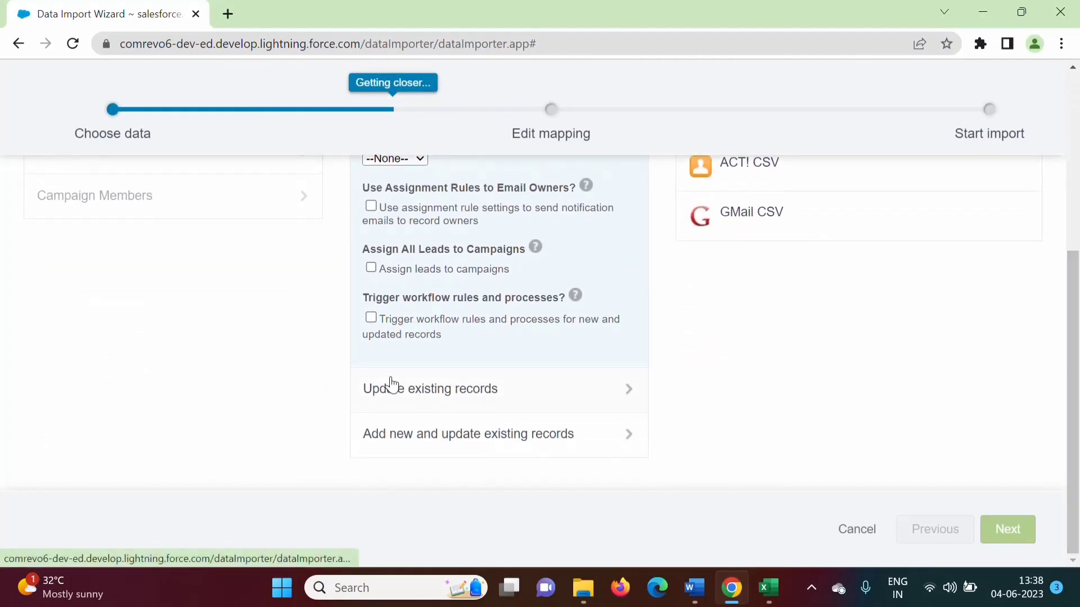
left_click(391, 382)
left_click_drag(1073, 377, 1073, 534)
left_click(495, 436)
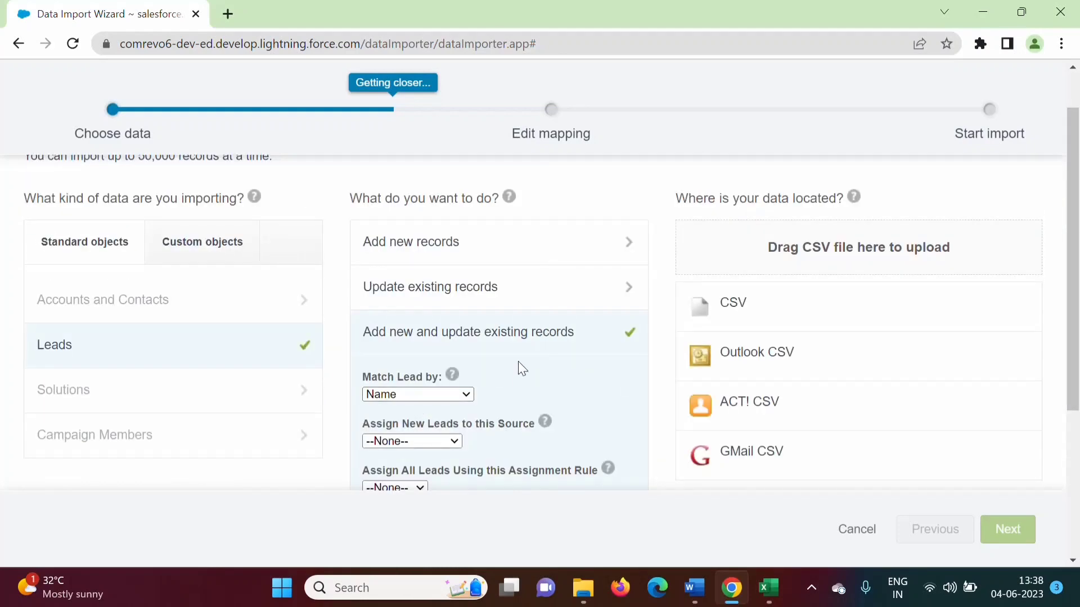
Choose Add new records as the import action and examine the Match Lead by options without changing them.
left_click(427, 250)
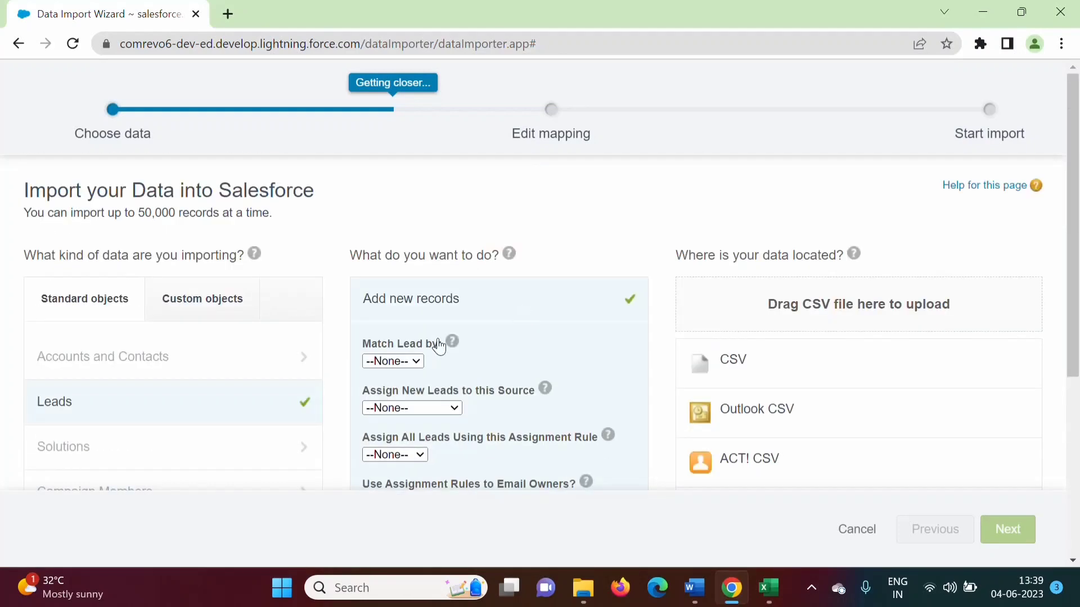
left_click(401, 361)
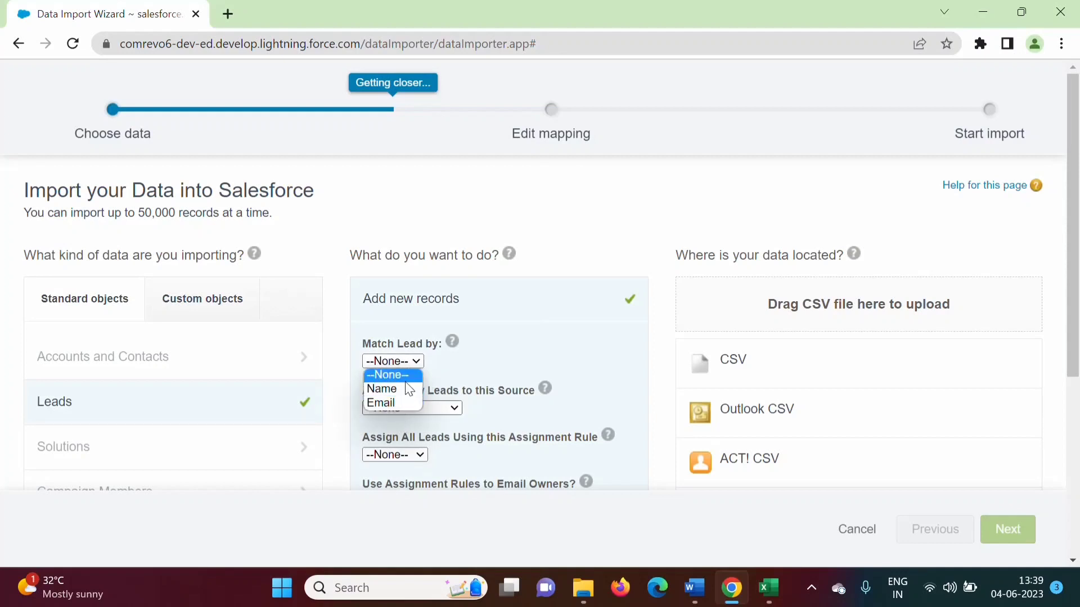
left_click(482, 367)
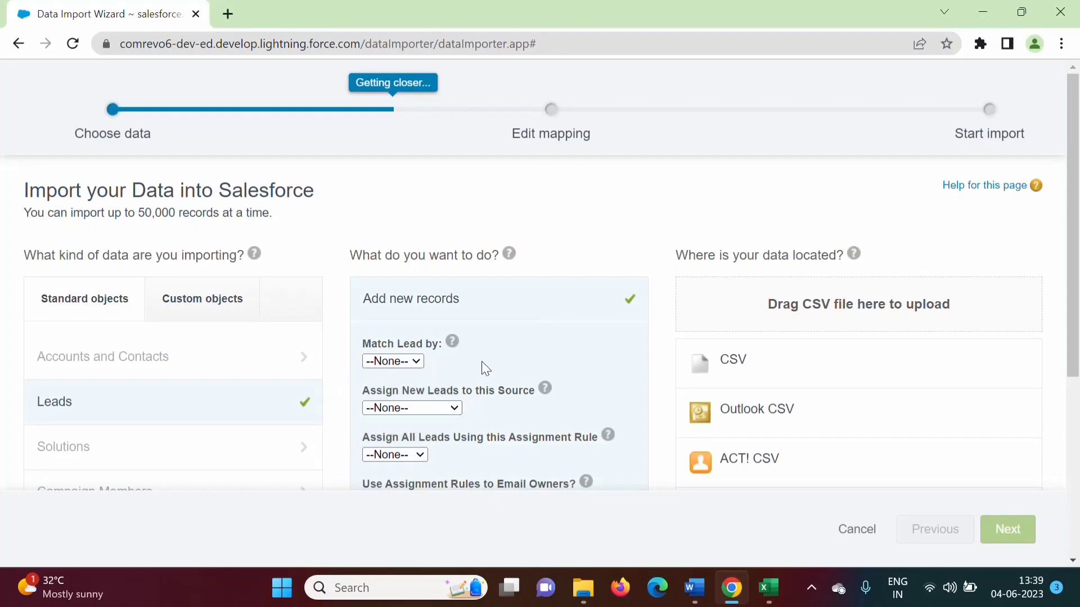
Switch the import action to Update existing records and examine its matching, assignment and workflow settings.
scroll(1077, 276, "down", 5)
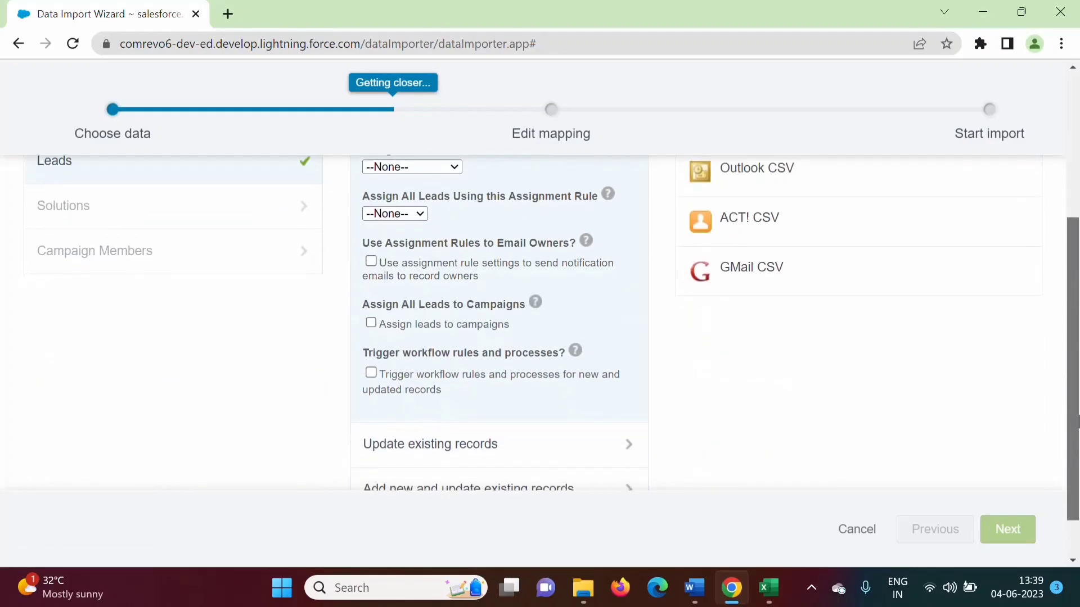
left_click(375, 392)
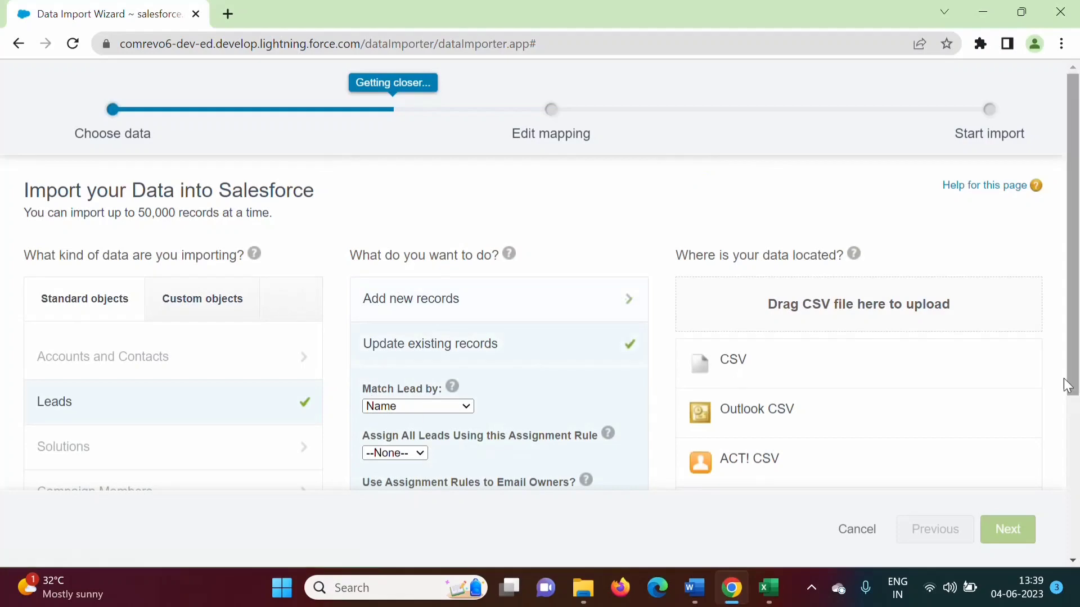
scroll(1077, 459, "down", 2)
scroll(1077, 459, "down", 2)
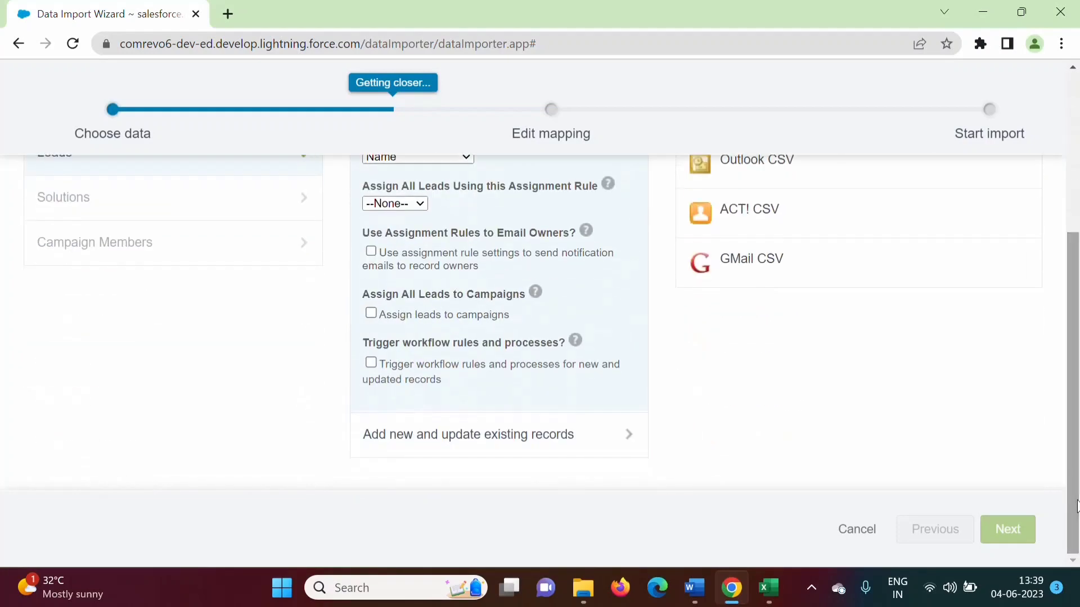
Set the import action to Add new and update existing records, then review rows 2 to 5 of Data To Import2 in Excel.
left_click(441, 437)
key("alt+Tab")
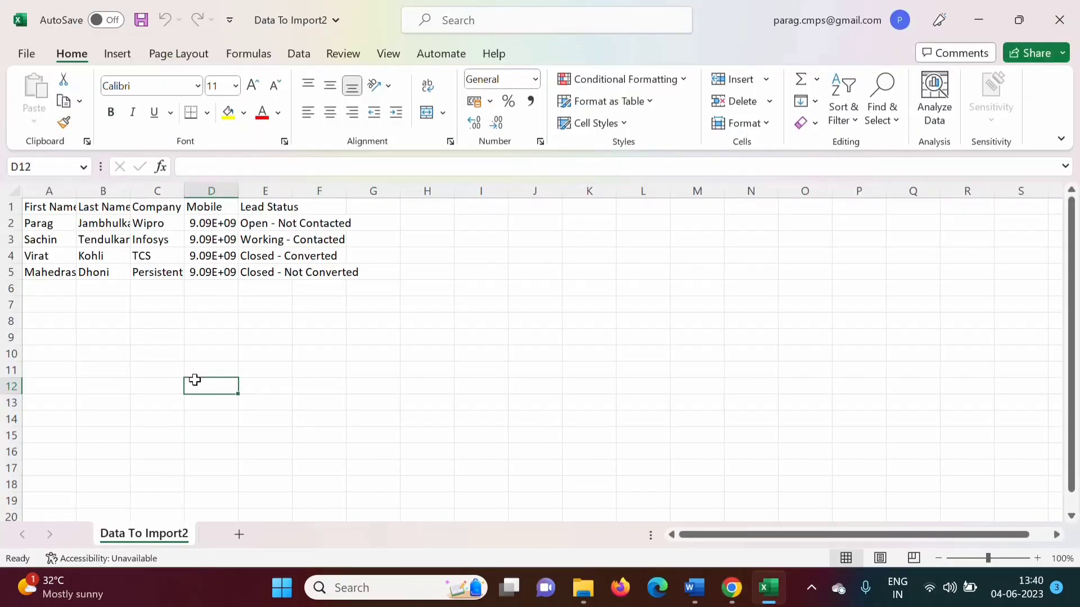
left_click_drag(11, 224, 13, 273)
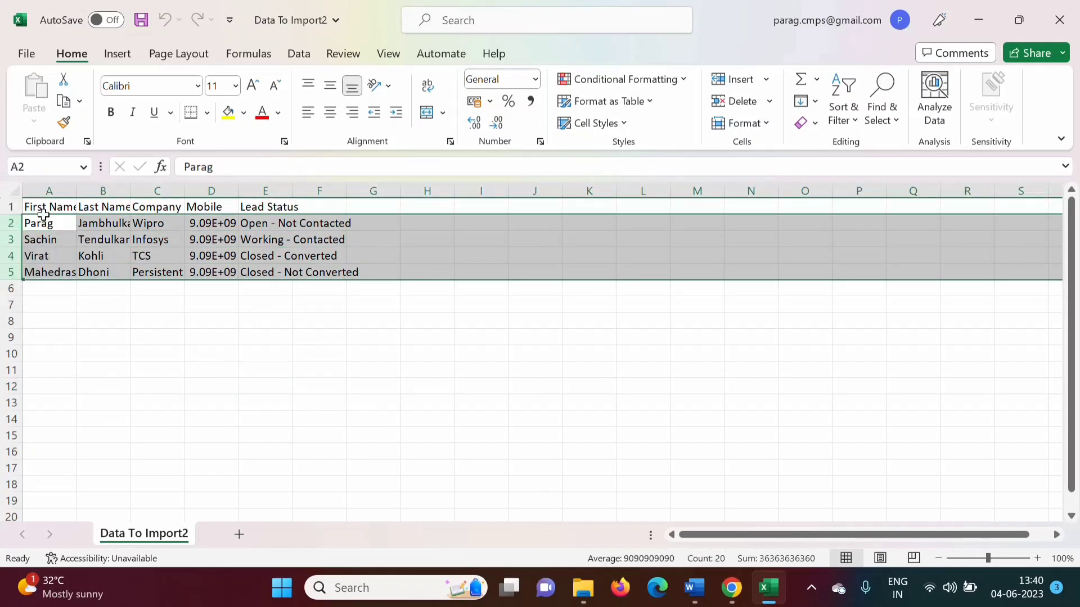
left_click(13, 224)
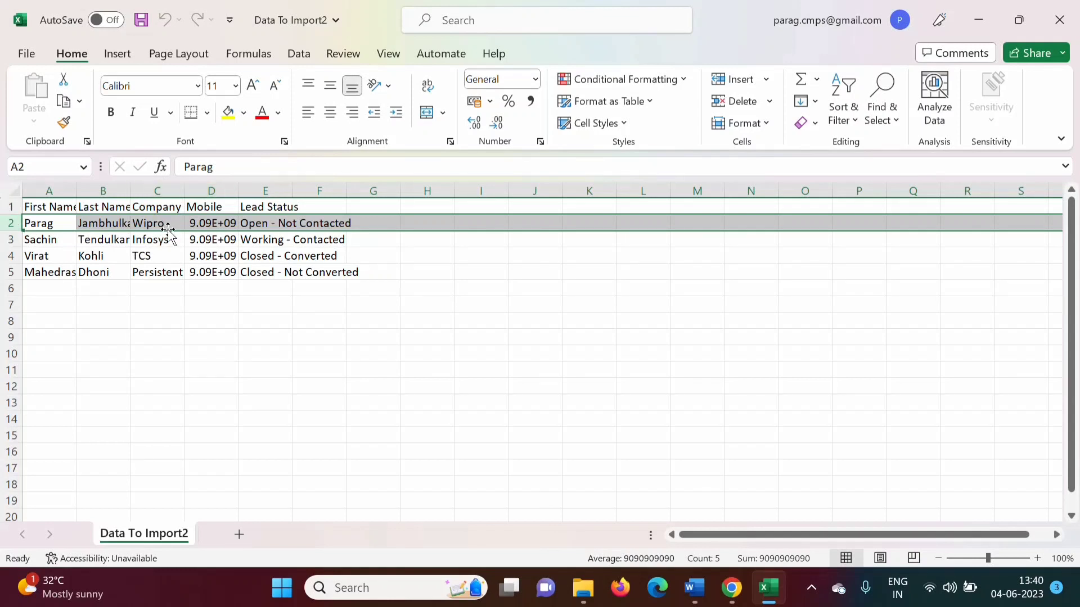
left_click(6, 239)
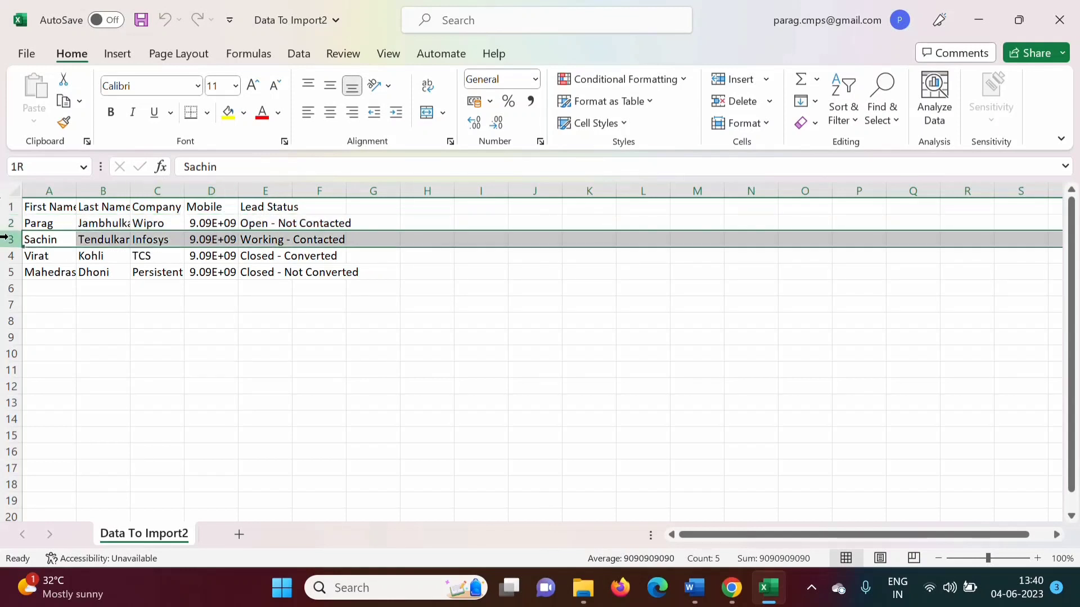
left_click_drag(4, 237, 12, 276)
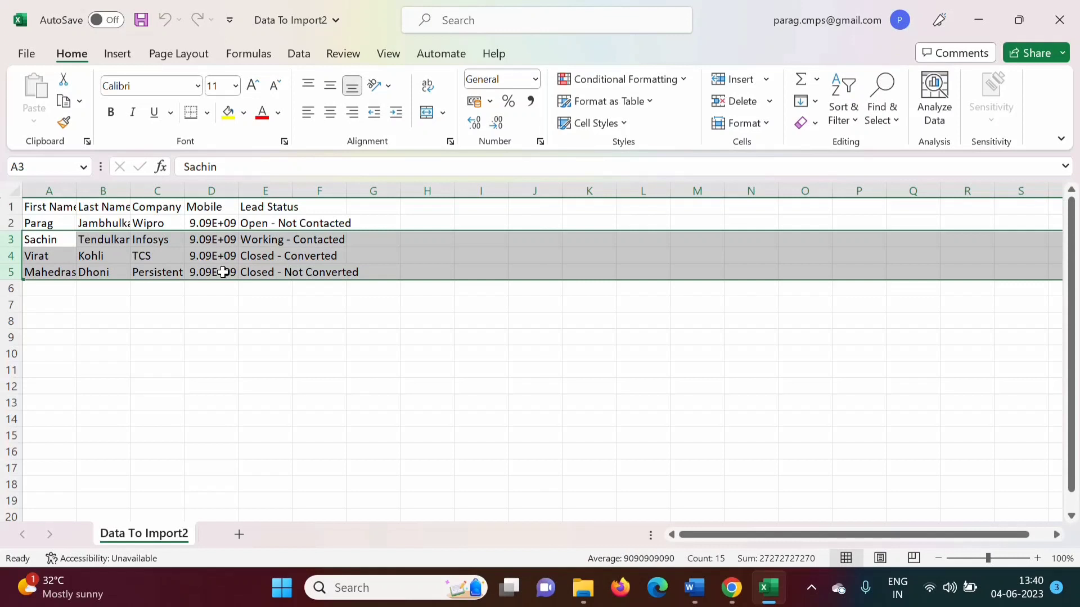
left_click(8, 224)
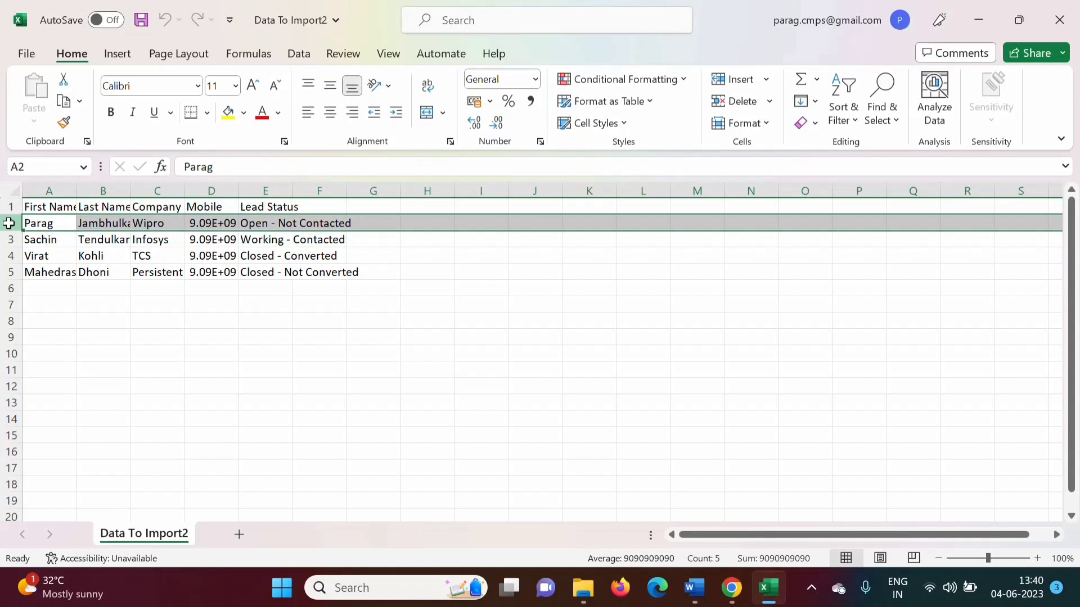
Switch back to the import wizard in Chrome and set Match Lead by to Name.
left_click(739, 599)
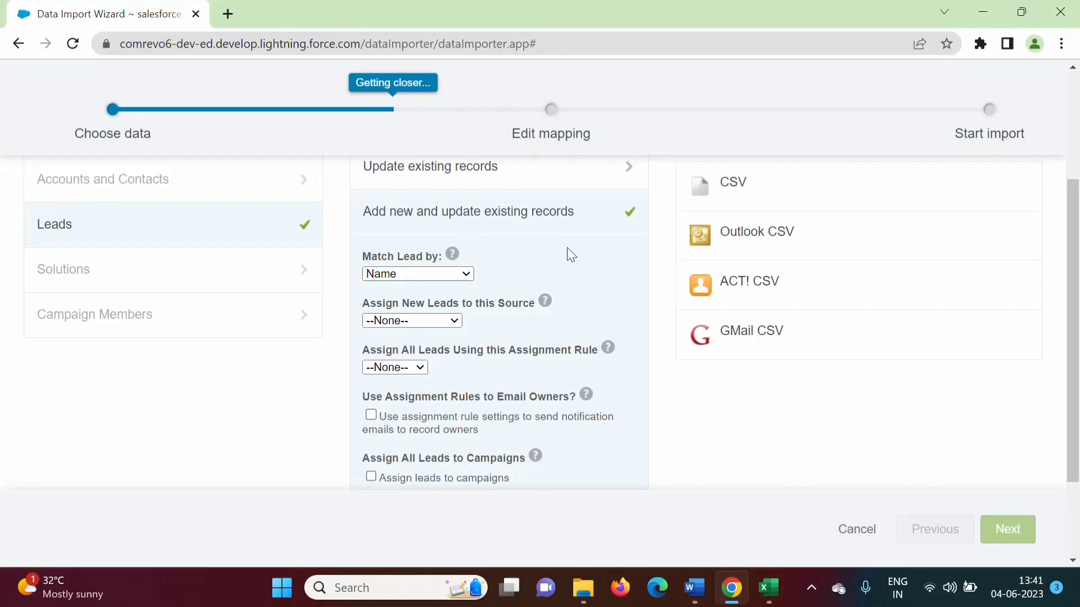
left_click(410, 275)
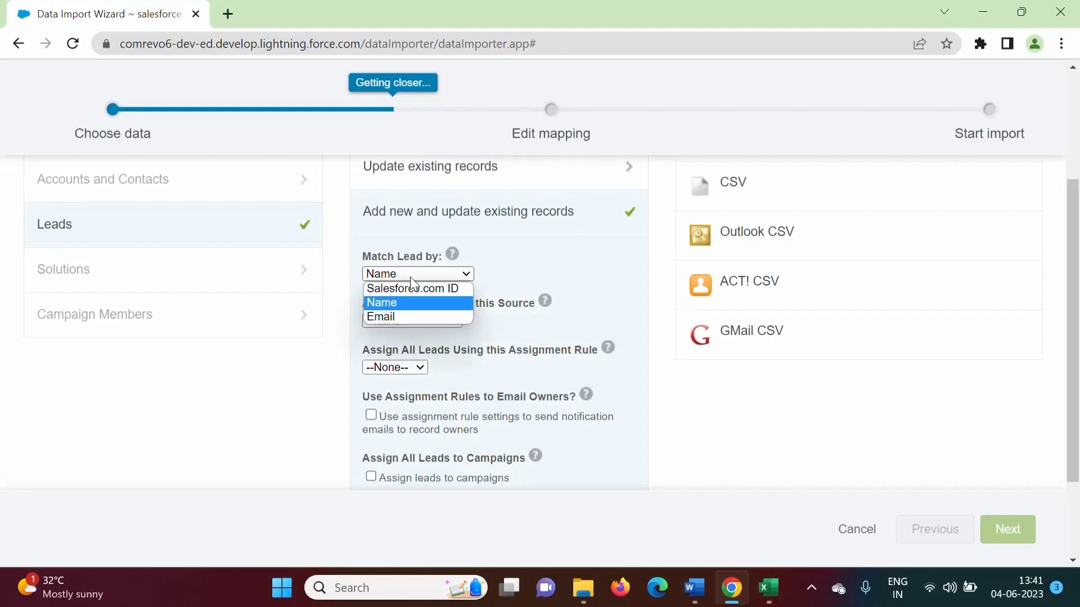
left_click(409, 304)
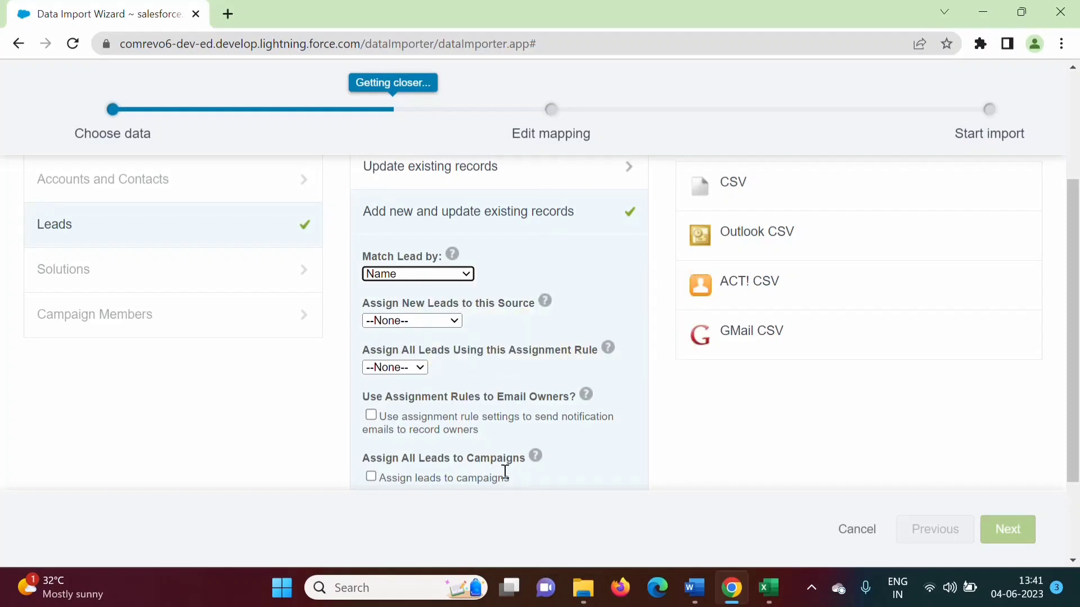
left_click_drag(1077, 405, 1068, 219)
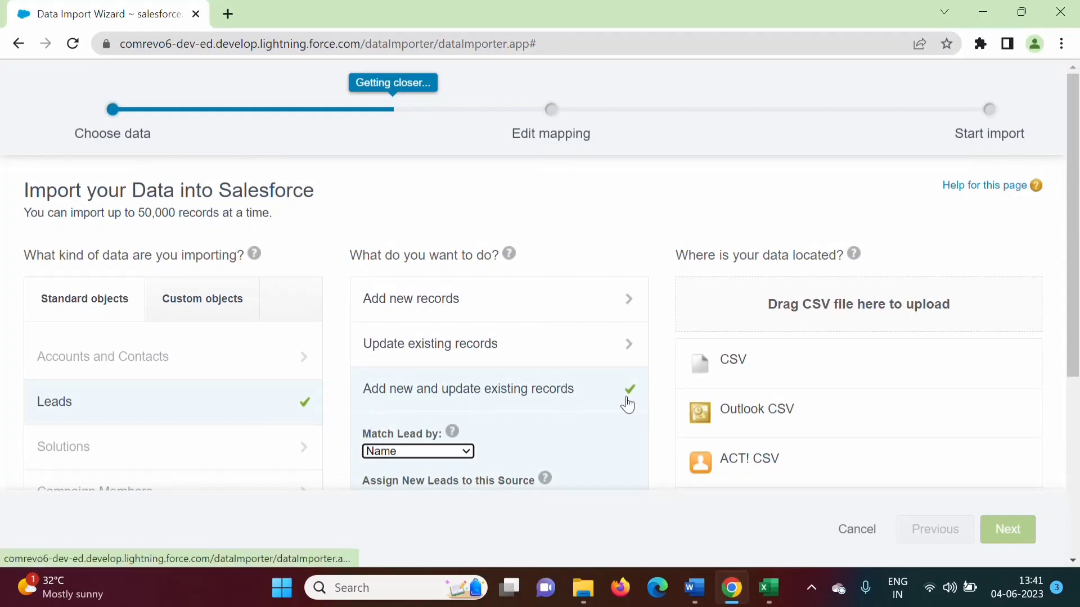
Switch to the Word document, bold the step 4 line and select the step 5 line about uploading the .csv file.
key("alt+Tab")
left_click_drag(291, 336, 799, 331)
key("ctrl+b")
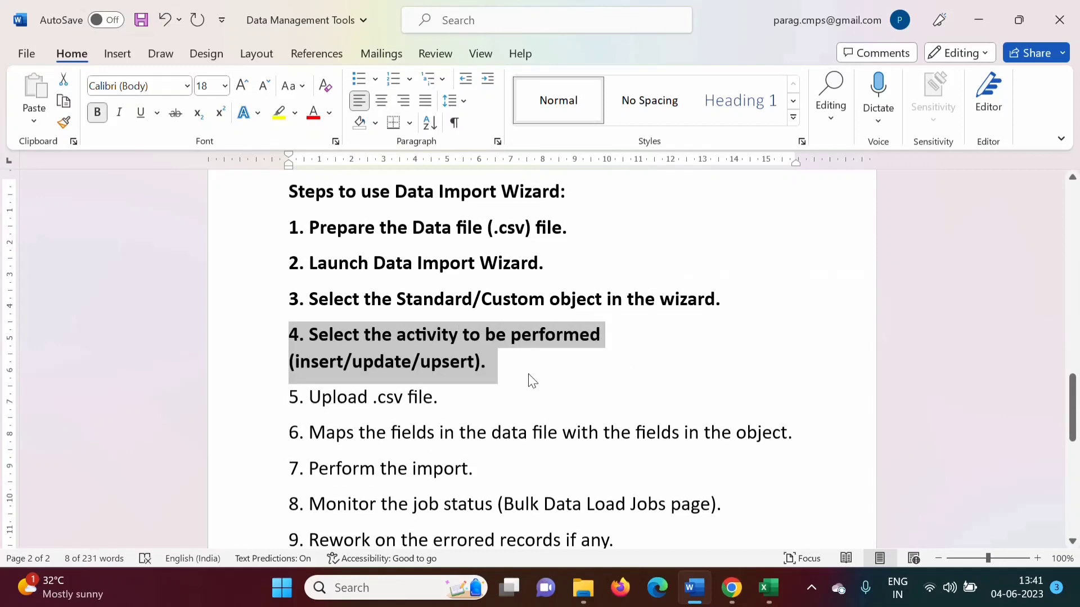
left_click(518, 378)
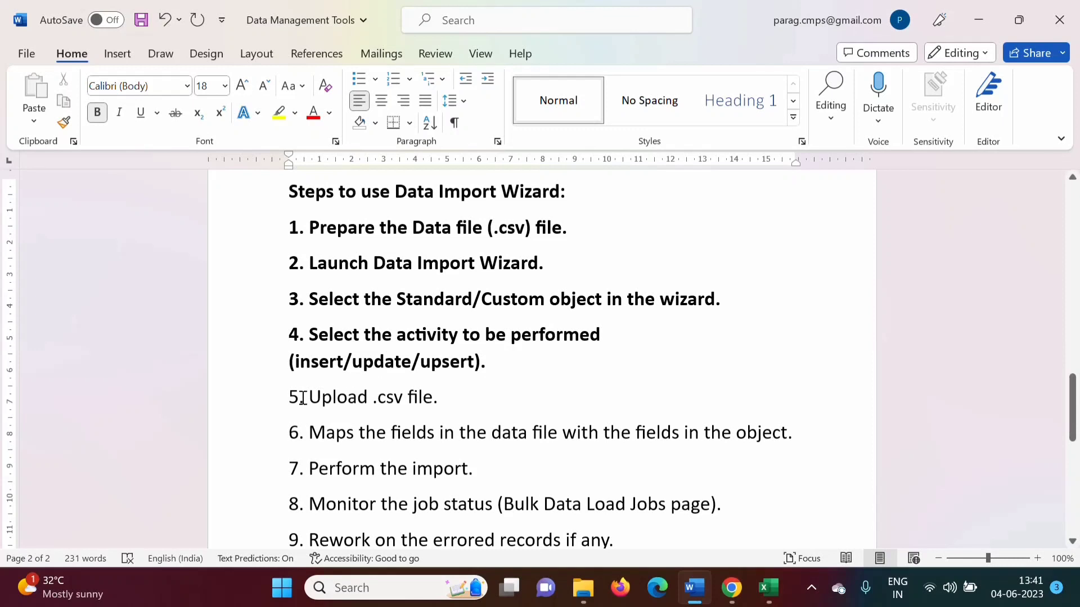
left_click_drag(291, 400, 446, 403)
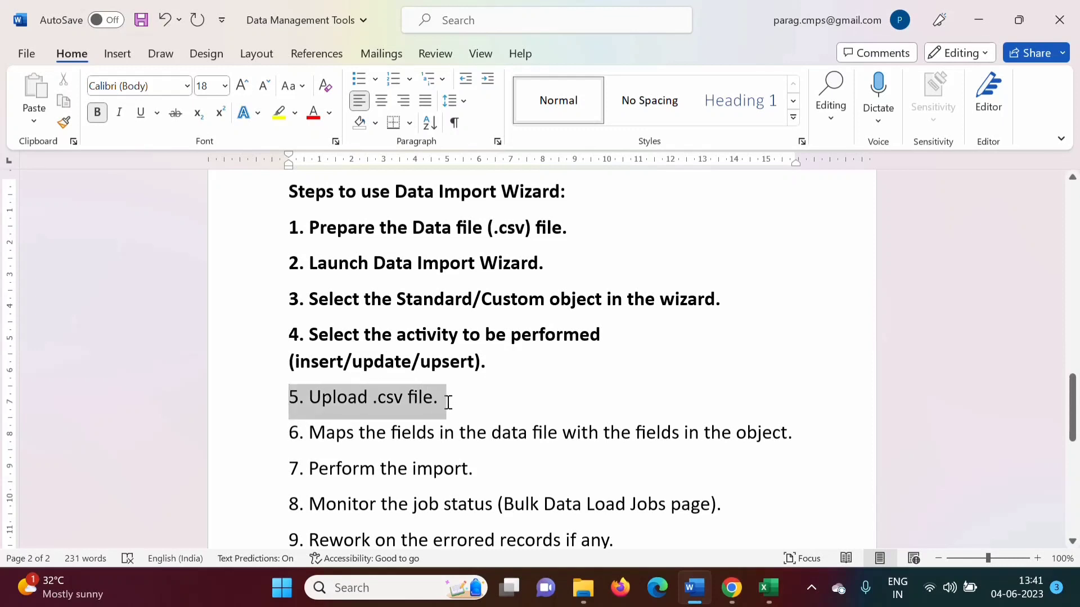
Switch to Chrome, upload Data To Import2 as the CSV data source and proceed to the field mapping.
left_click(732, 589)
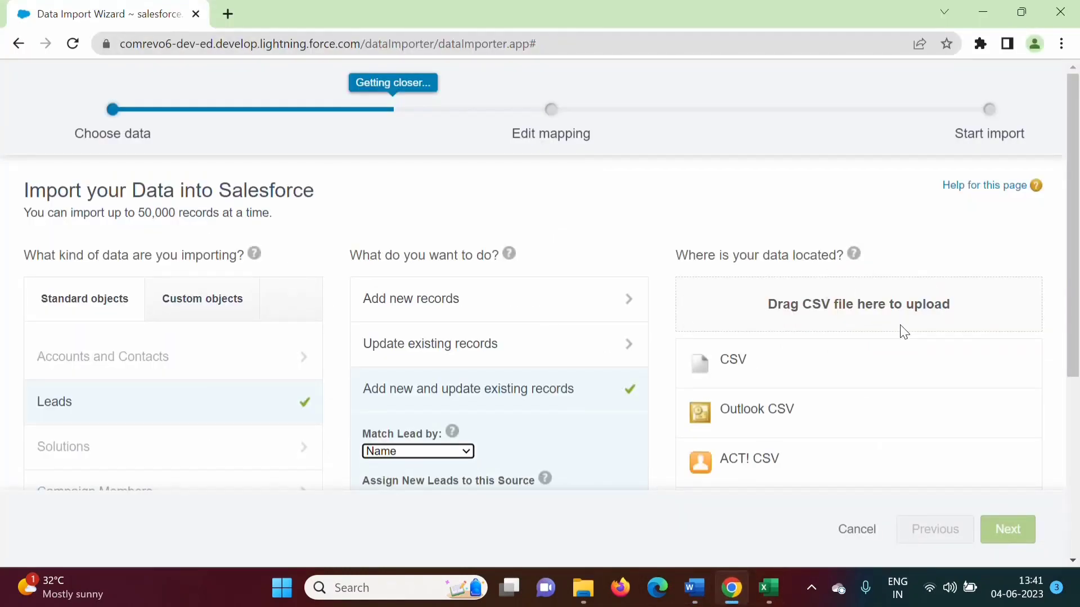
left_click(729, 365)
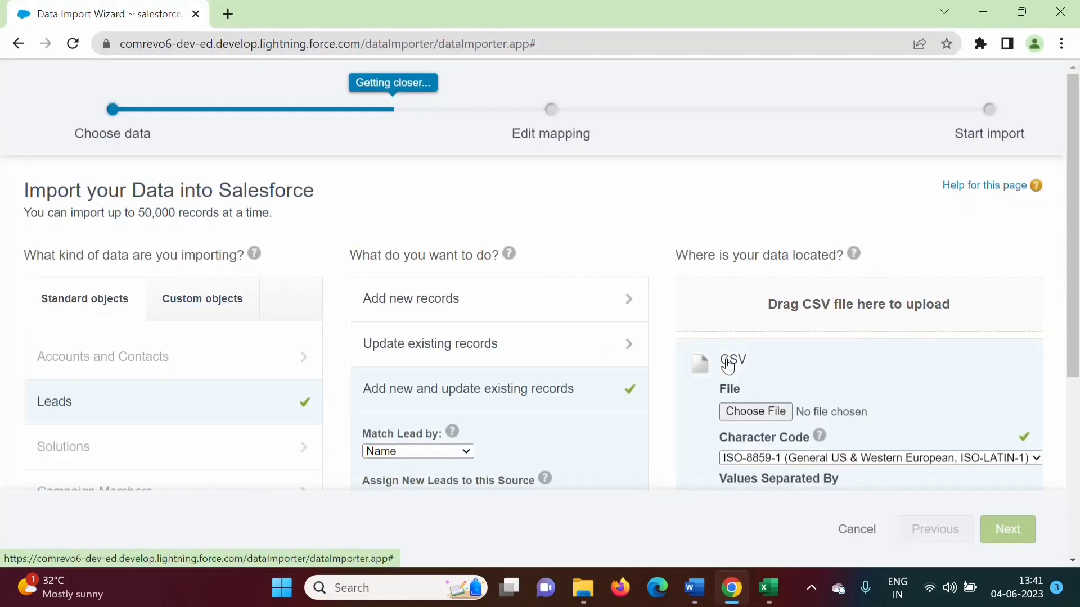
left_click_drag(1074, 354, 1077, 410)
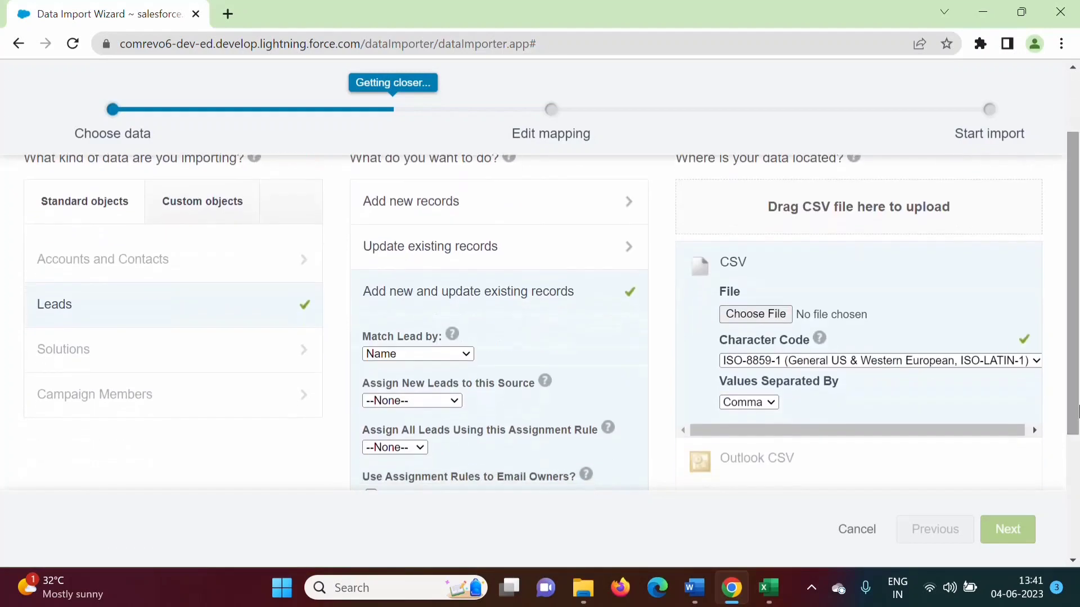
left_click(753, 315)
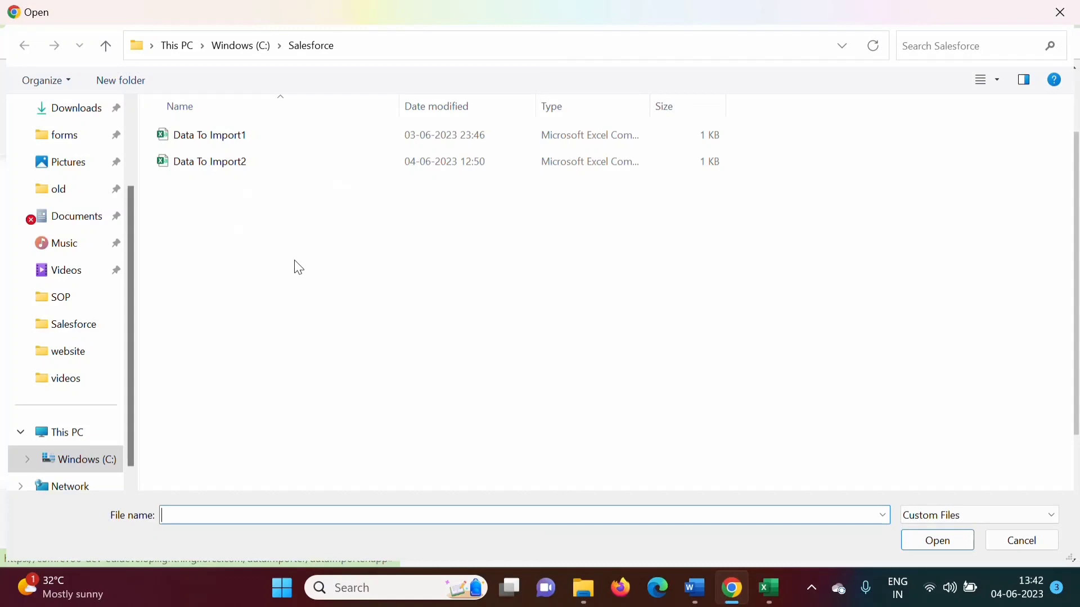
double_click(211, 162)
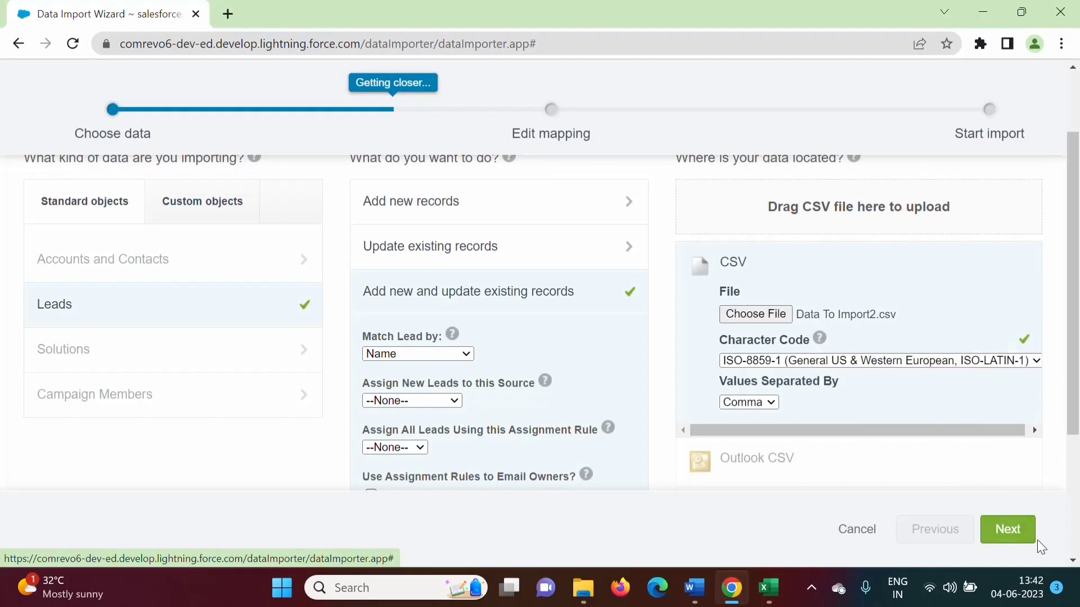
left_click(1008, 531)
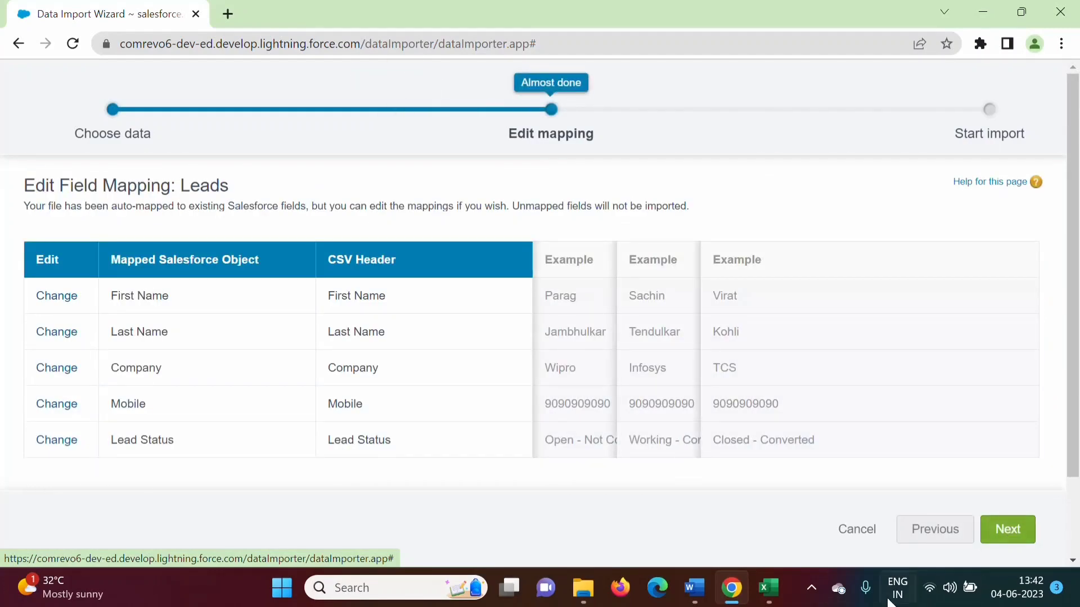
Switch to the Word document and bold the step 5 line, Upload .csv file.
left_click(695, 588)
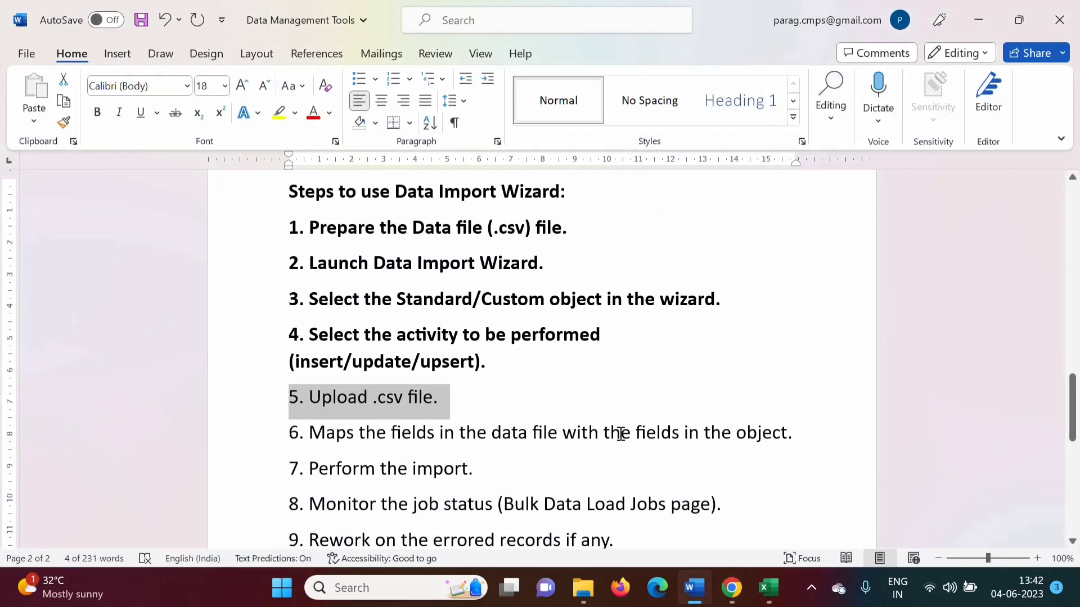
key("ctrl+b")
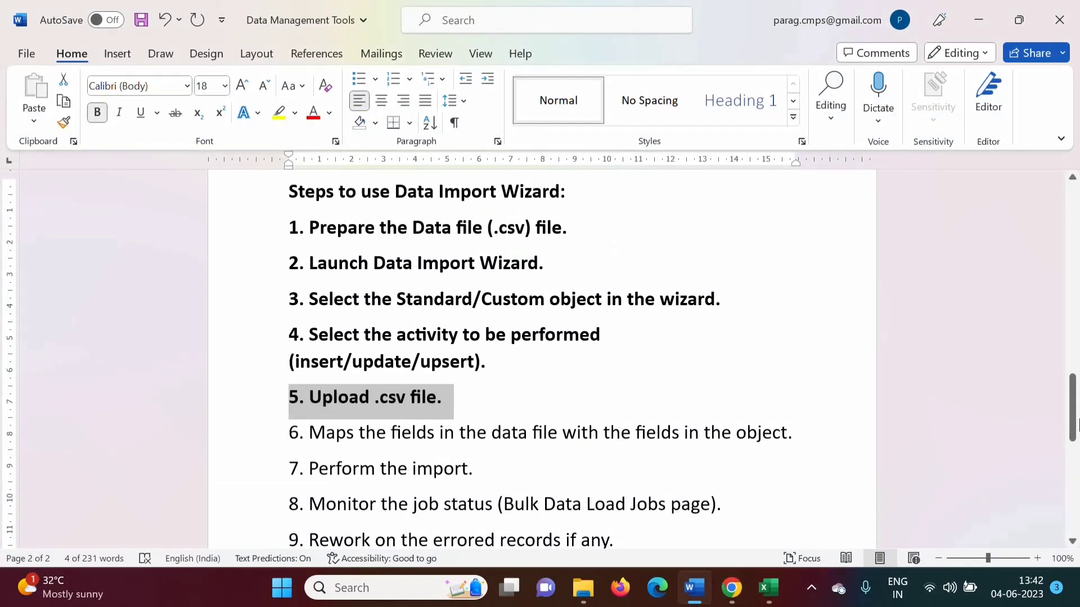
left_click_drag(1077, 426, 1077, 424)
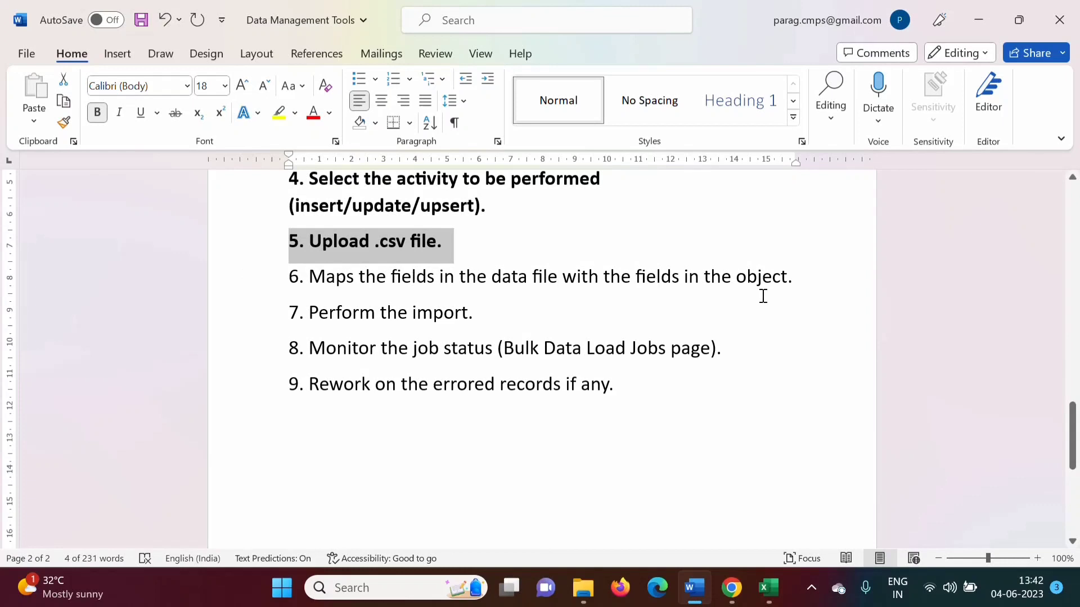
Switch to Chrome and compare the CSV headers with the mapped Salesforce lead fields for First Name, Last Name and Company.
left_click(731, 587)
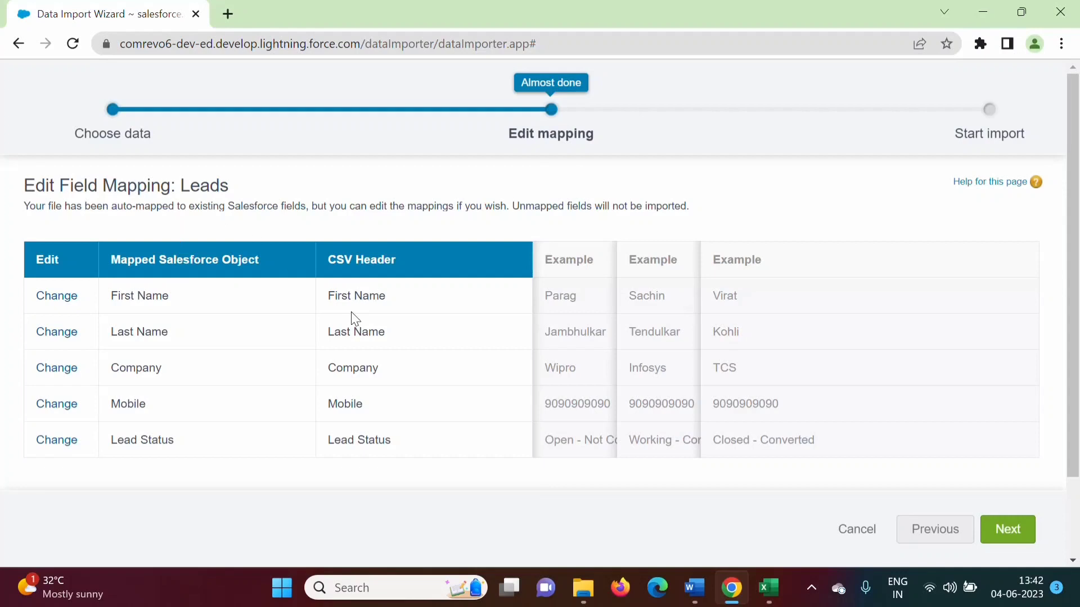
left_click_drag(332, 297, 378, 309)
left_click(268, 318)
left_click_drag(113, 297, 171, 298)
left_click_drag(330, 334, 396, 347)
left_click_drag(110, 334, 171, 333)
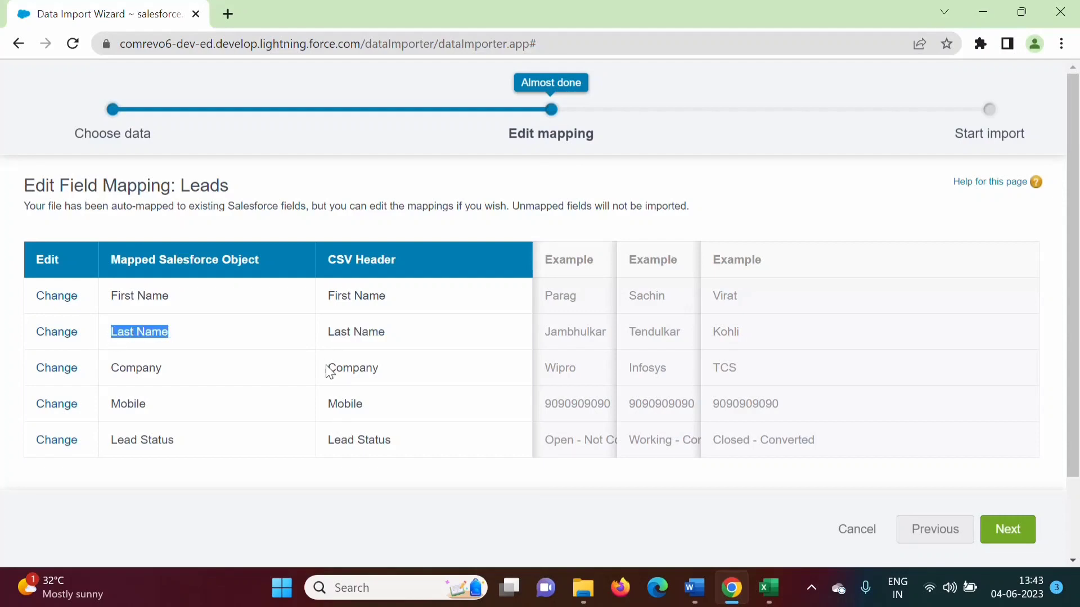
left_click_drag(328, 368, 397, 378)
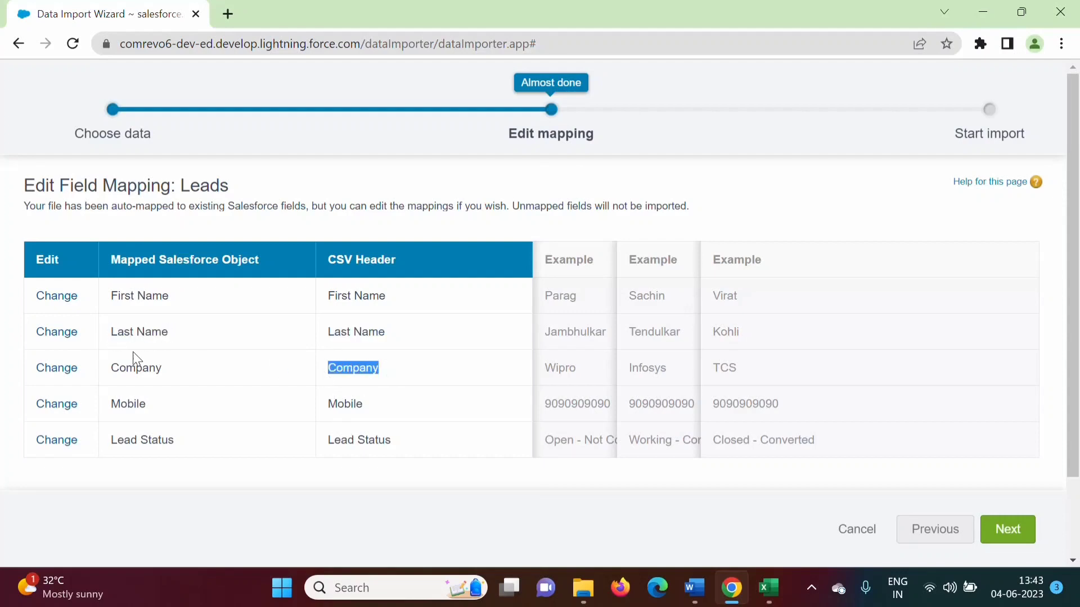
left_click_drag(110, 369, 168, 378)
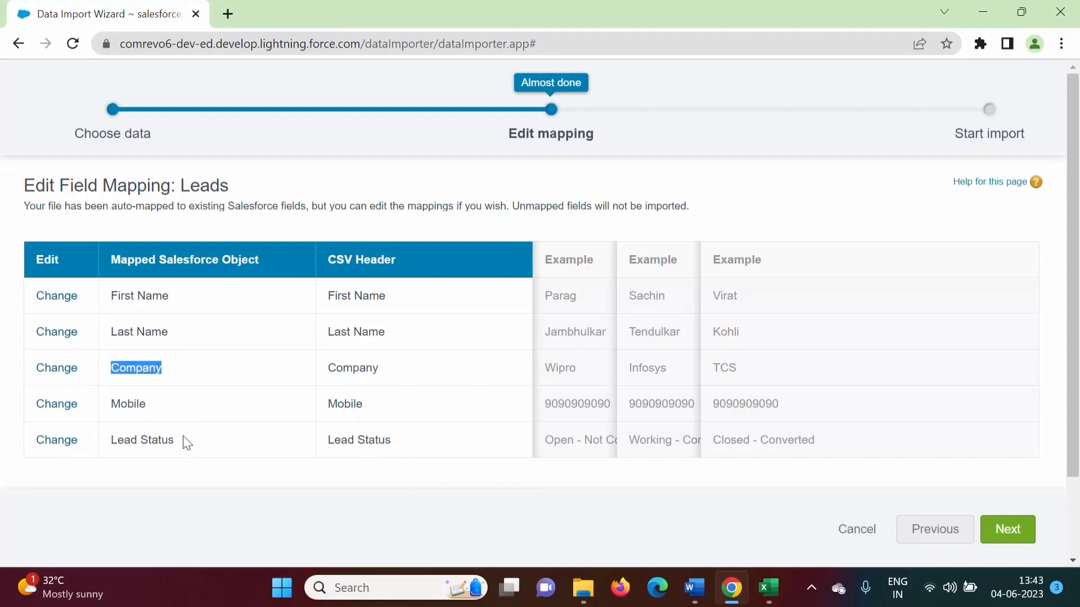
left_click(274, 540)
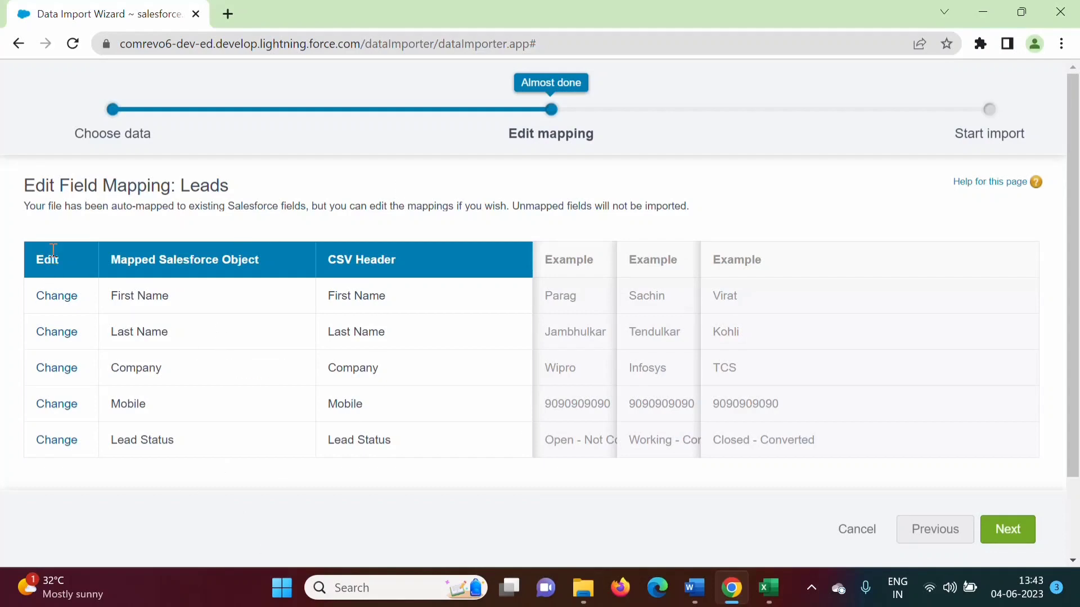
Open the mapping choices for the First Name field, examine the available lead fields and cancel without changing the mapping.
left_click(56, 297)
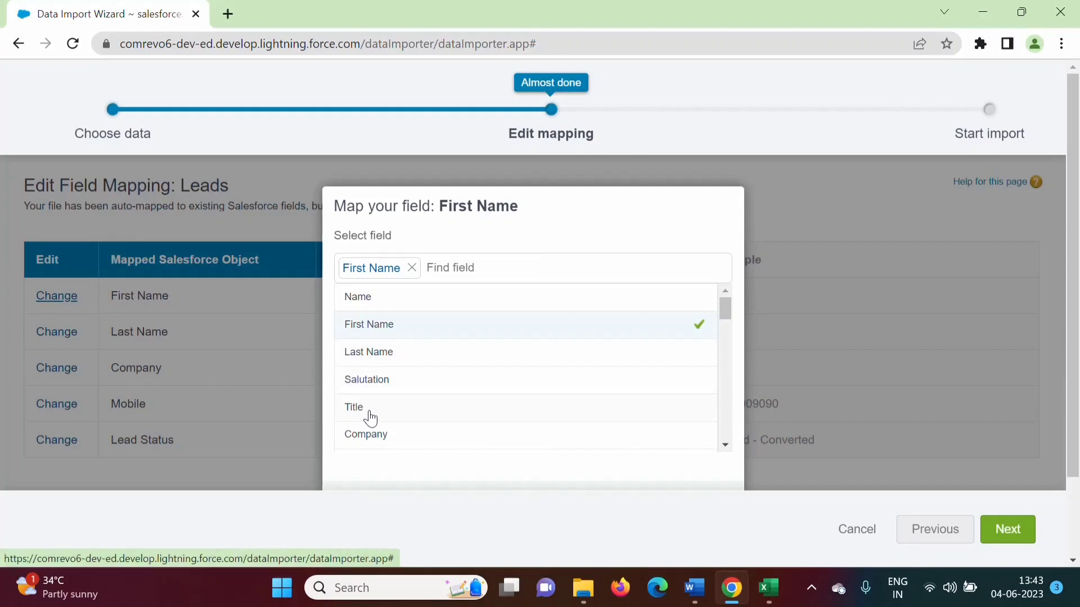
key("ctrl+minus")
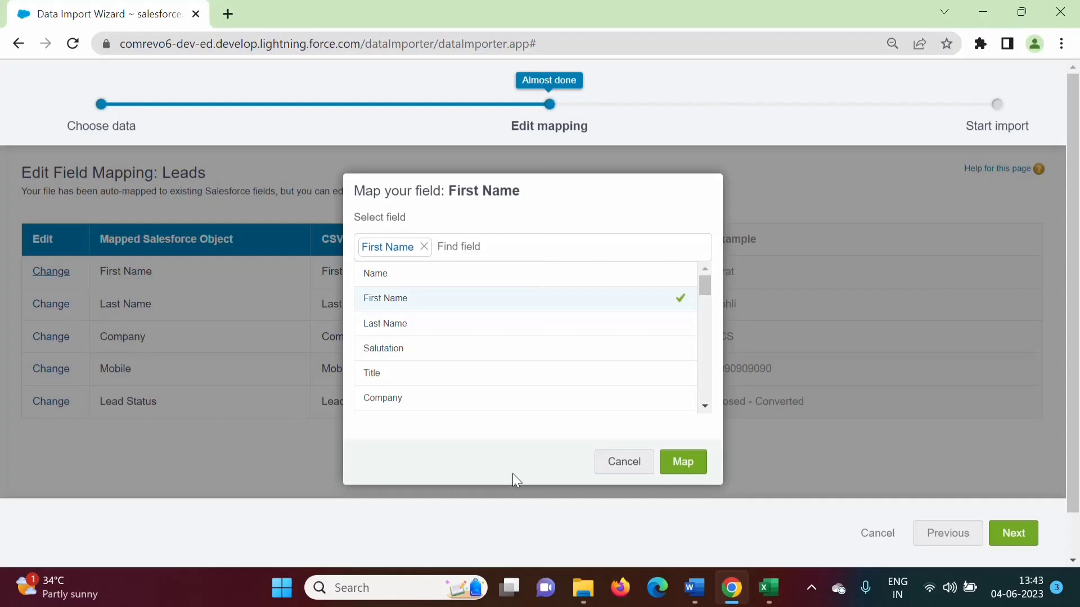
left_click(609, 471)
key("ctrl+plus")
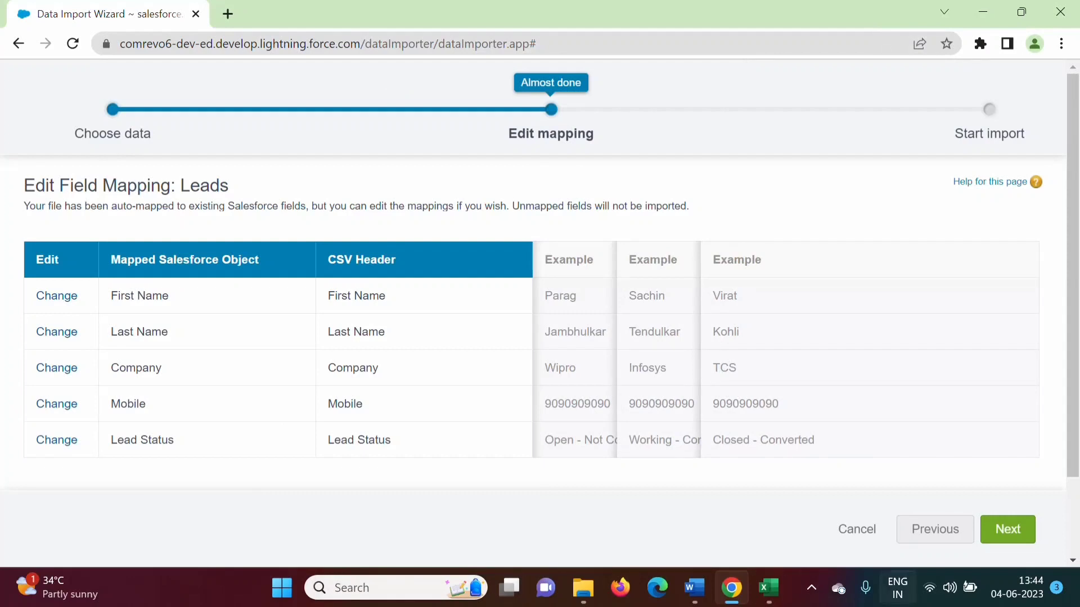
Switch to the Word document and bold the step 6 line about mapping the data file fields to the object fields.
left_click(695, 587)
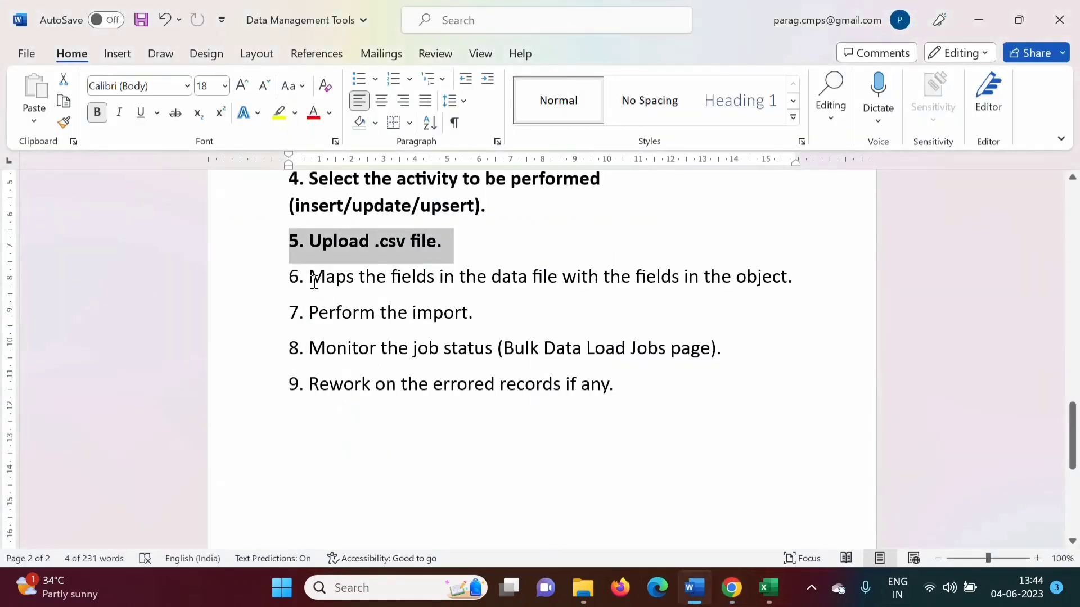
left_click_drag(291, 282, 807, 282)
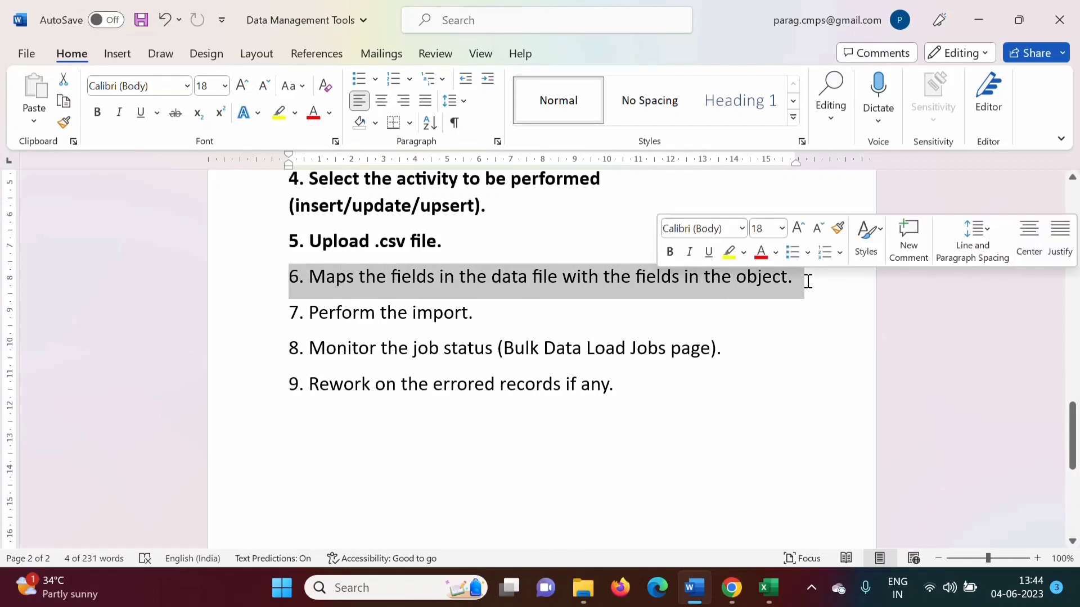
key("ctrl+b")
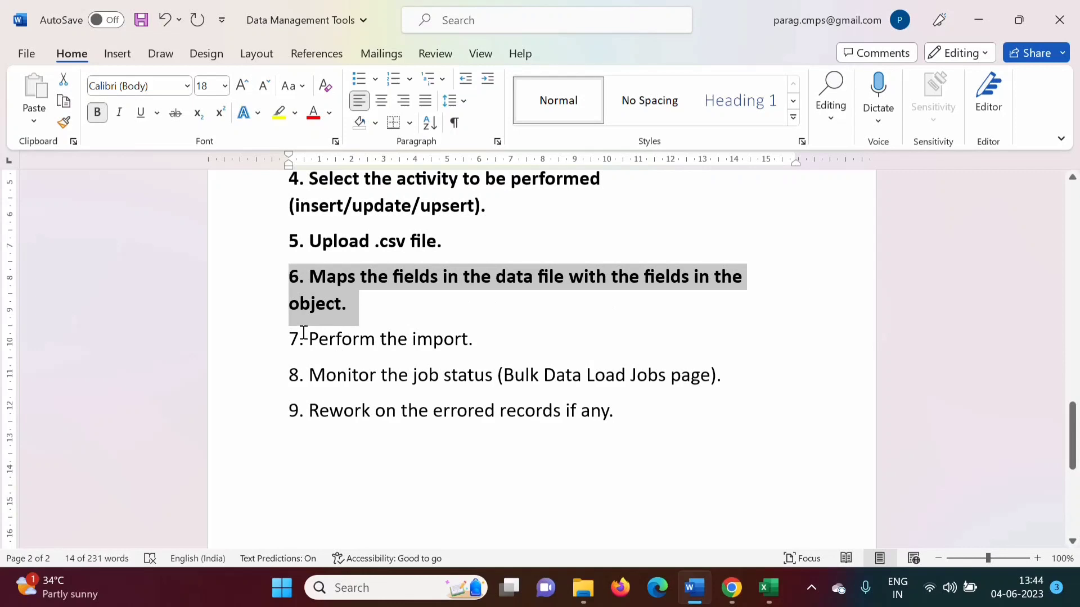
Select the step 7 line, Perform the import, and return to the import wizard in Chrome.
left_click_drag(292, 339, 473, 343)
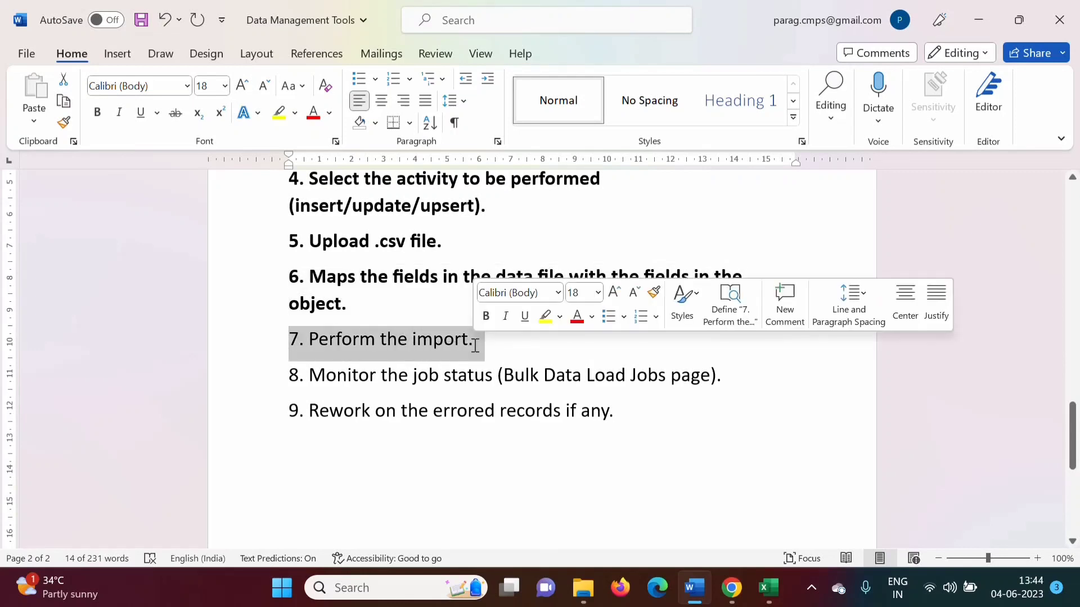
left_click(741, 599)
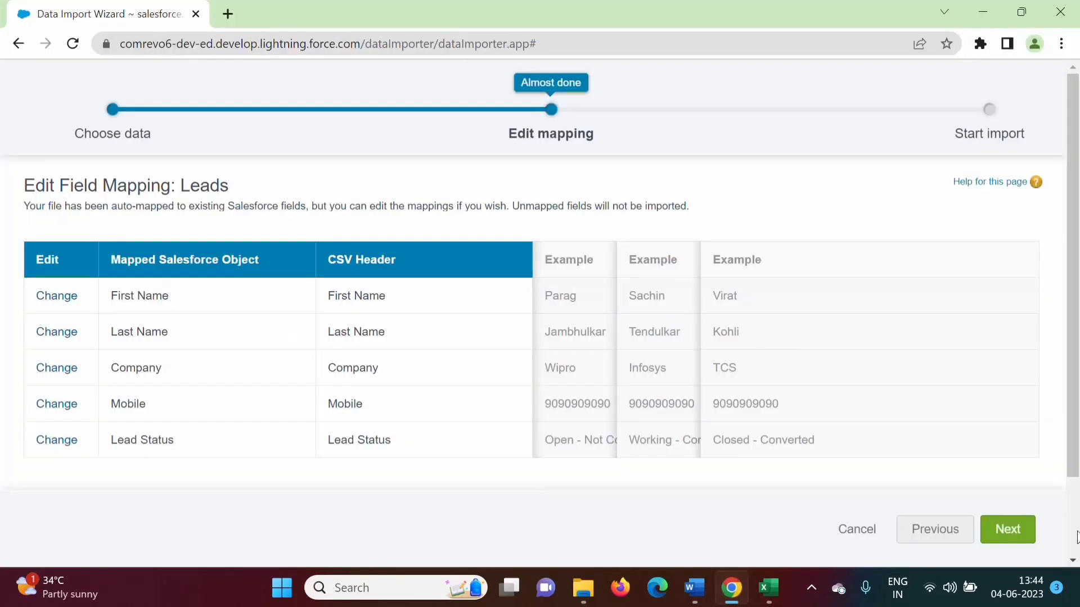
Accept the field mapping, continue to the import review, and check it against the Data To Import2 rows in Excel before returning to Chrome.
left_click(998, 535)
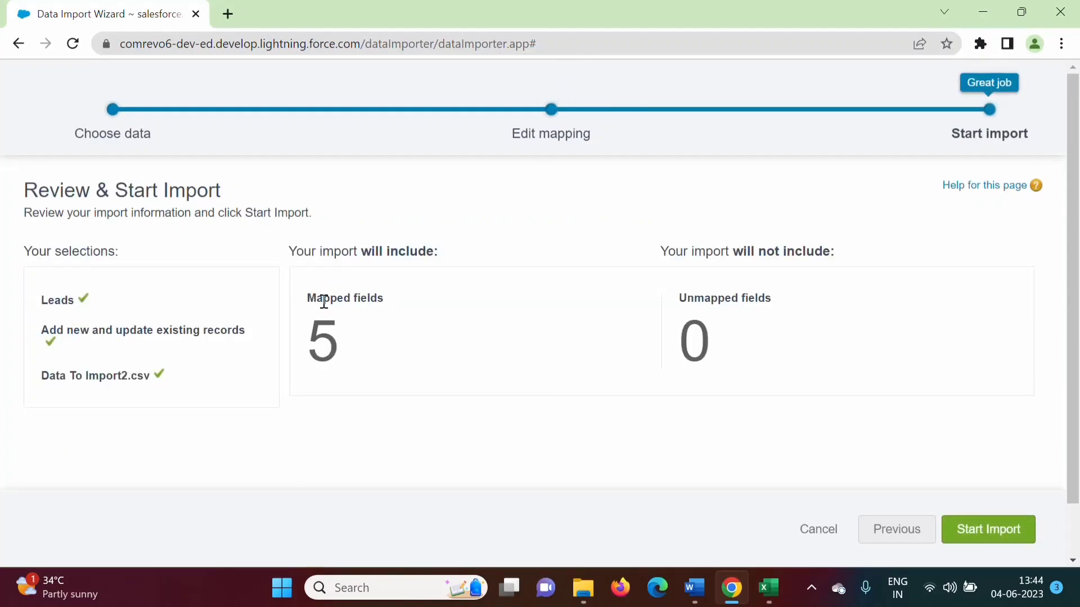
left_click(769, 588)
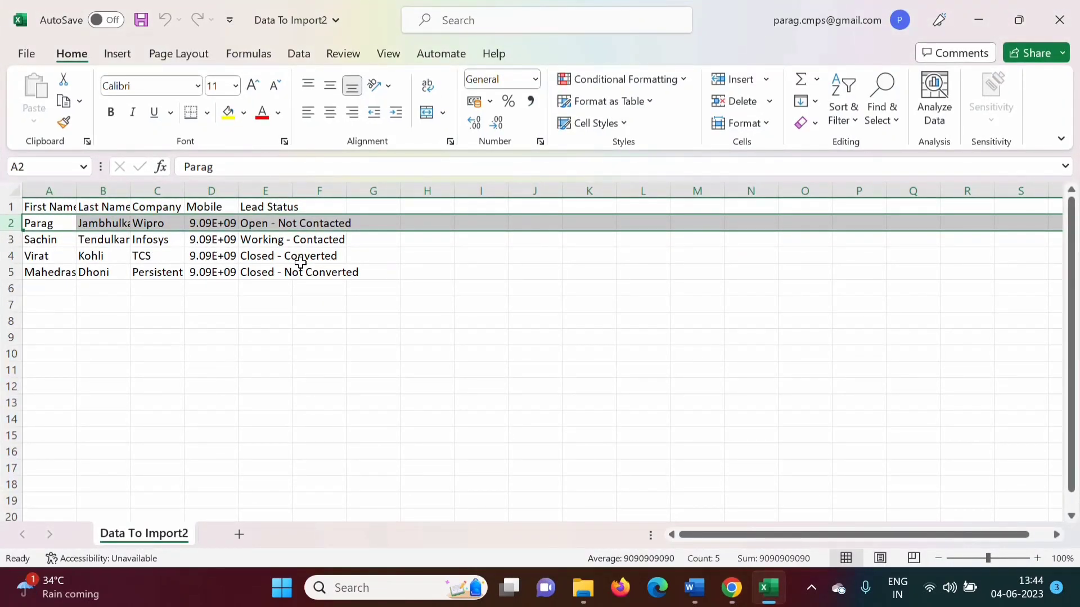
left_click(731, 588)
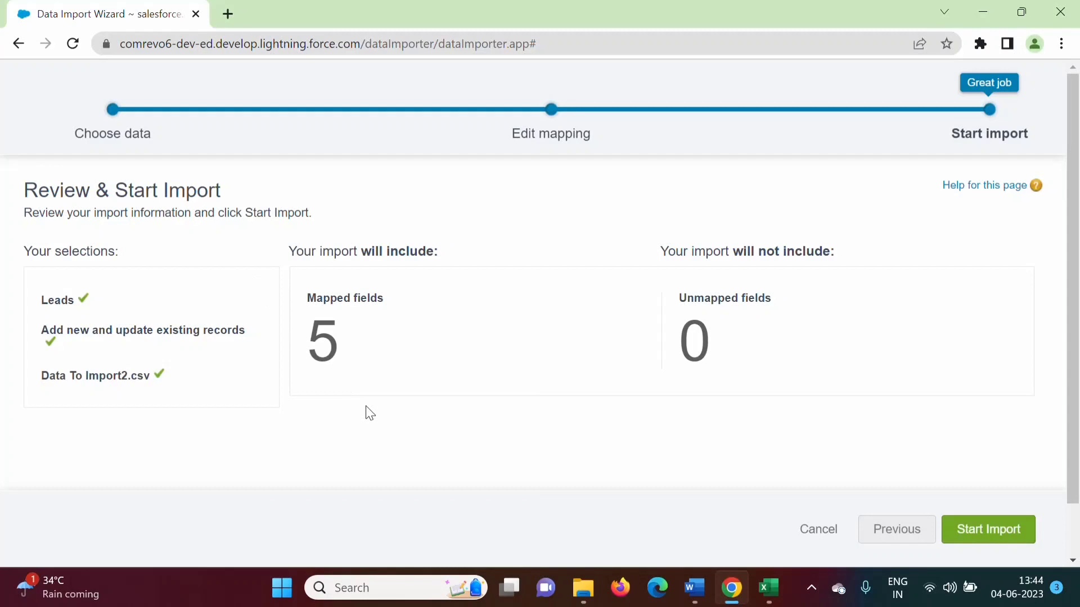
Start the lead import and open its status on the Bulk Data Load Job page.
left_click(985, 532)
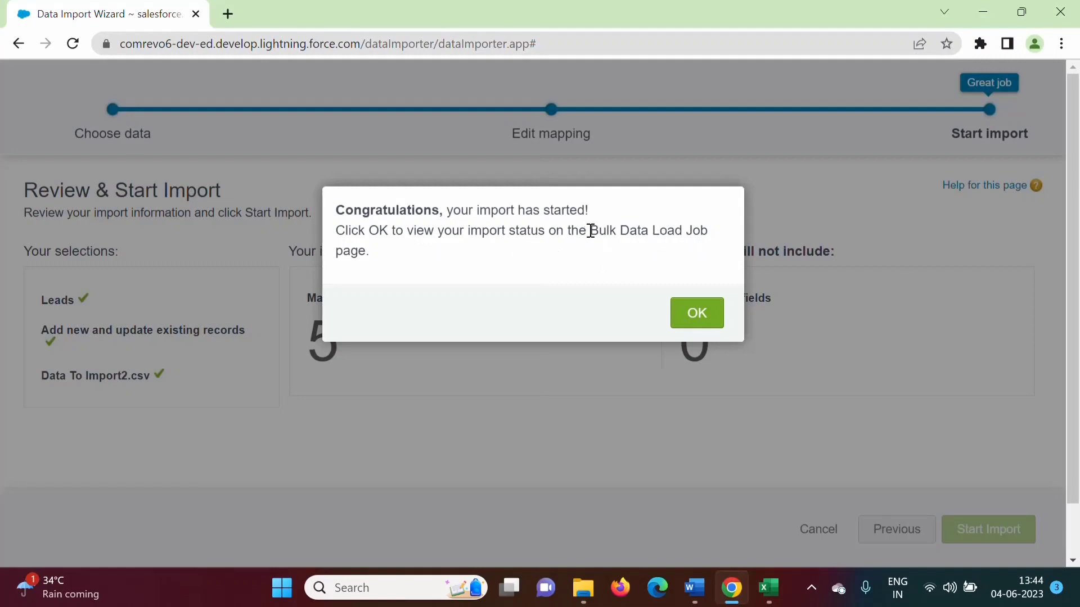
left_click_drag(592, 231, 716, 259)
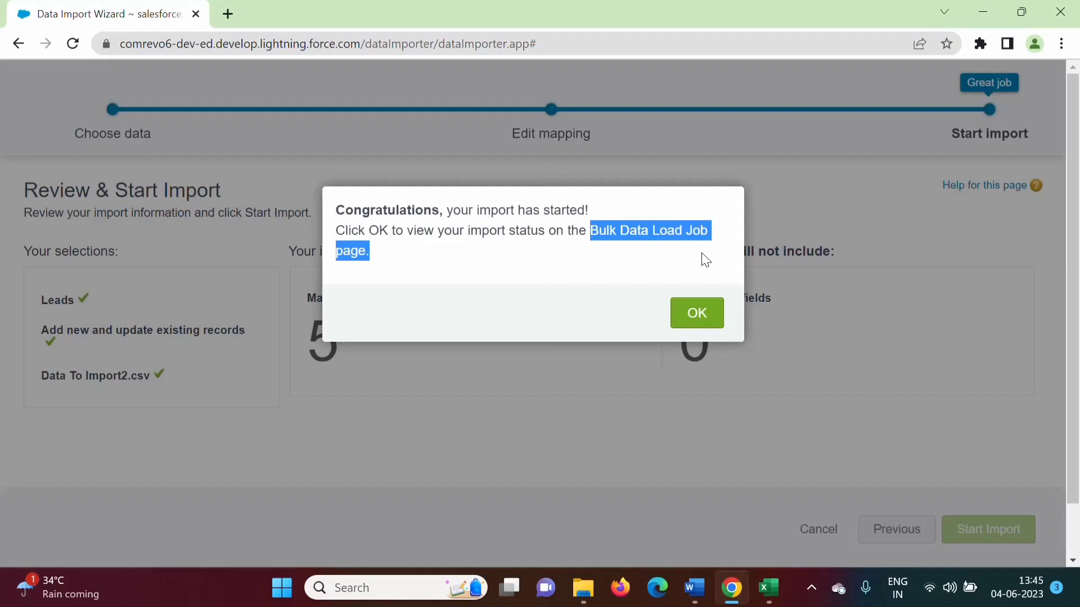
left_click(704, 313)
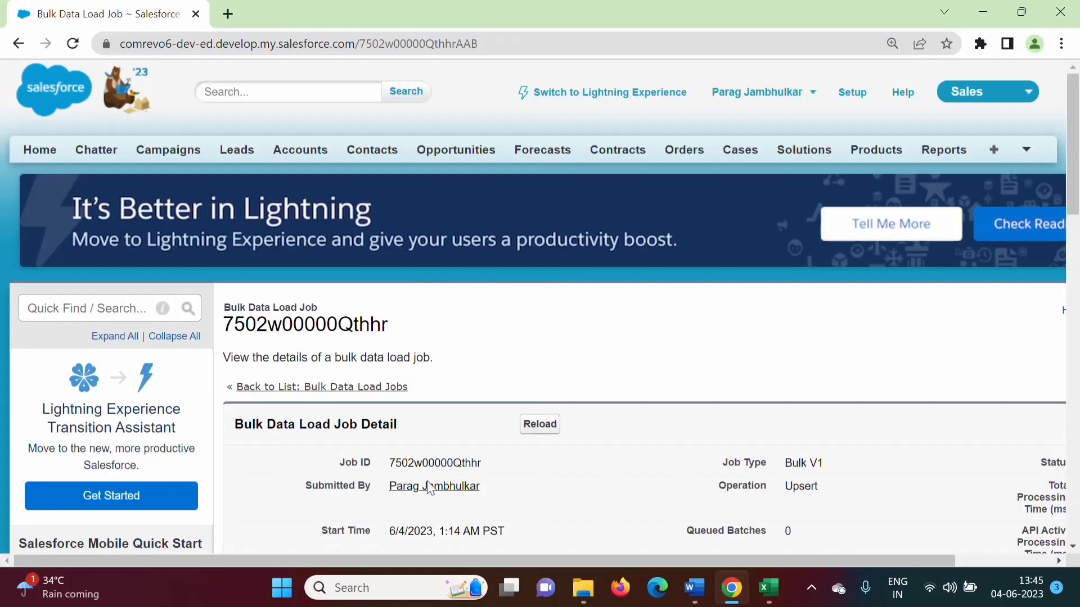
Examine the Bulk Data Load Job Detail section for the import's object, progress, and processed and failed records.
left_click_drag(234, 425, 362, 425)
scroll(318, 428, "down", 1)
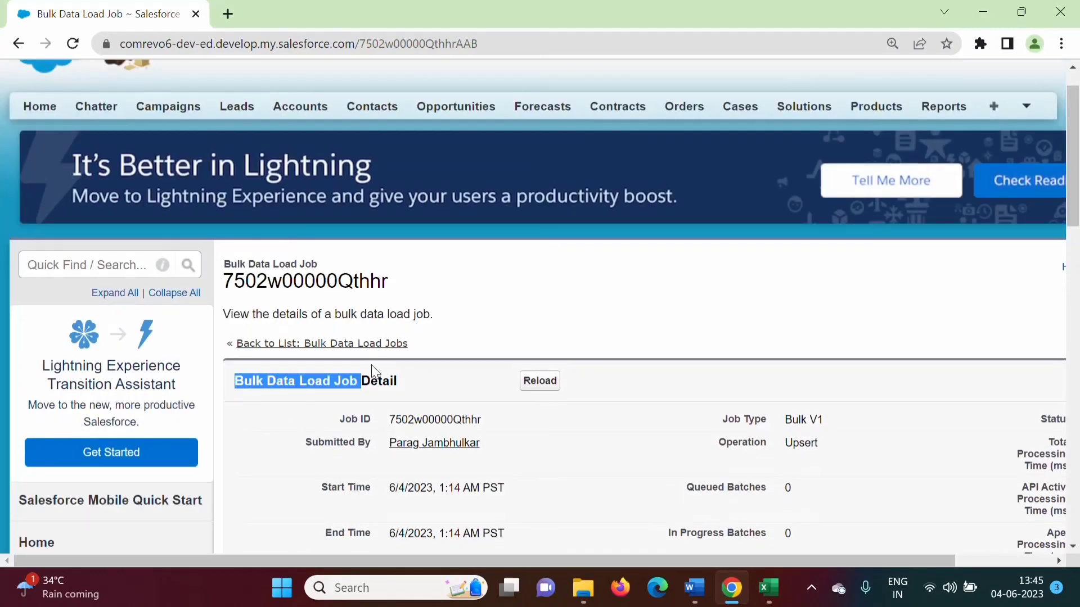
left_click_drag(1075, 139, 1076, 196)
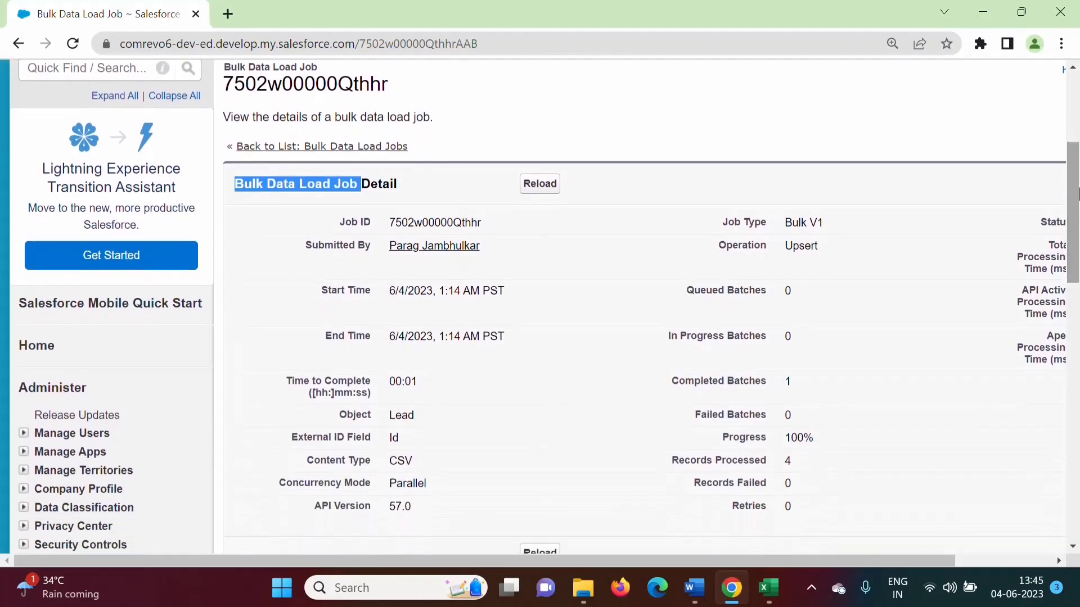
Switch to the Word document, bold the step 7 line, Perform the import, and select the step 8 line about monitoring the job status.
left_click(695, 588)
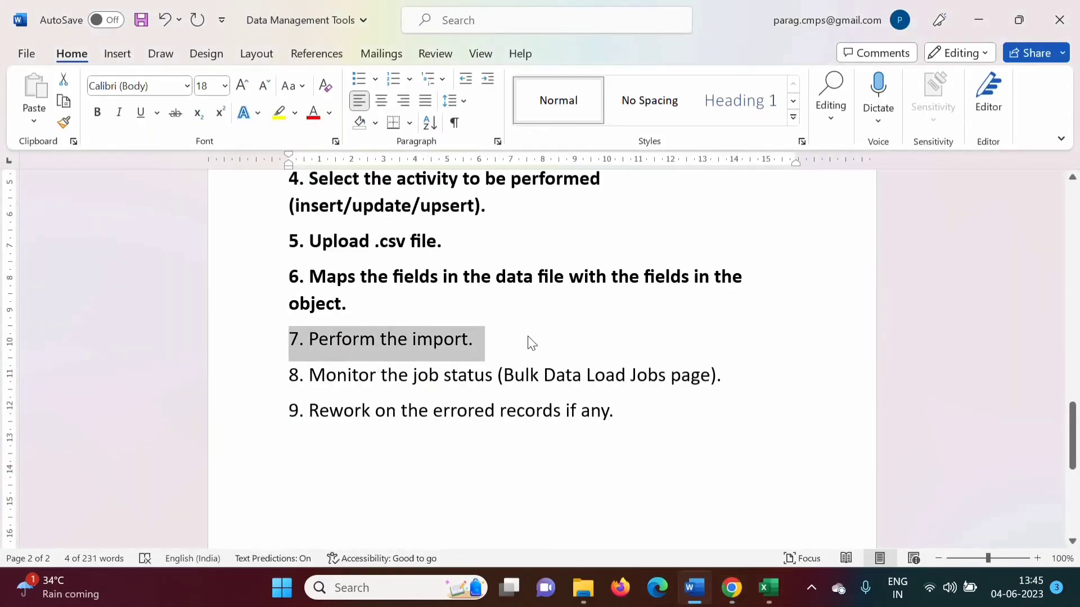
key("ctrl+b")
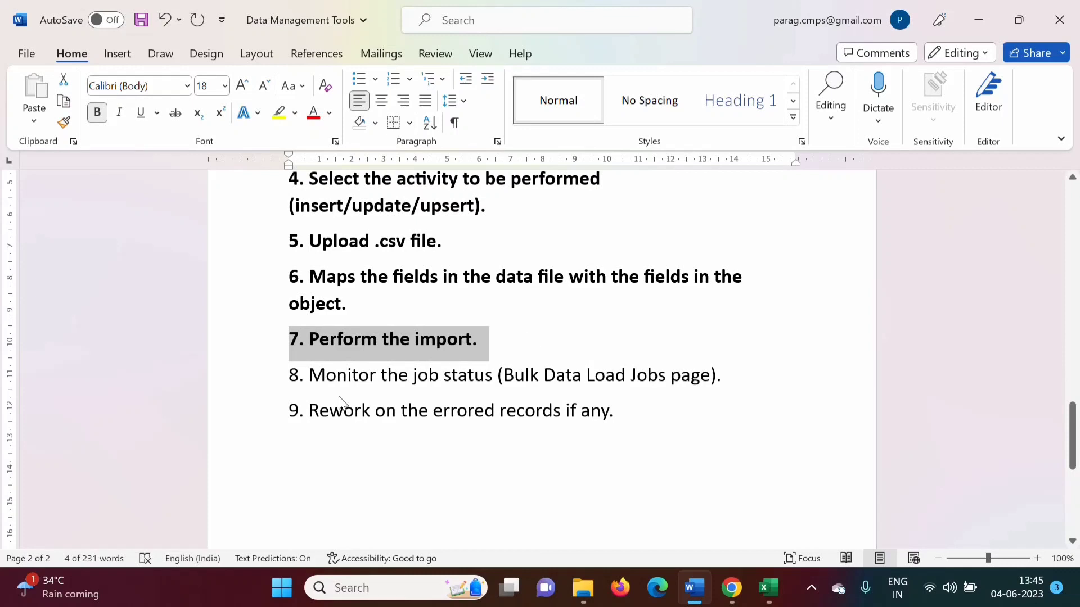
left_click_drag(288, 379, 737, 381)
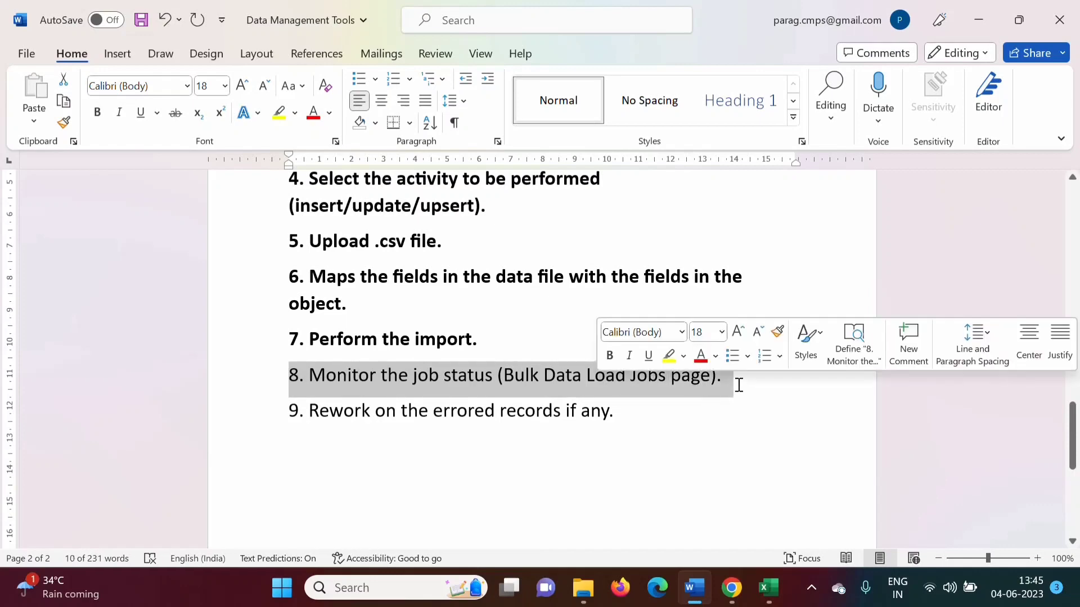
Return to the load job page in Chrome and examine the job details and the Batches table.
left_click(737, 588)
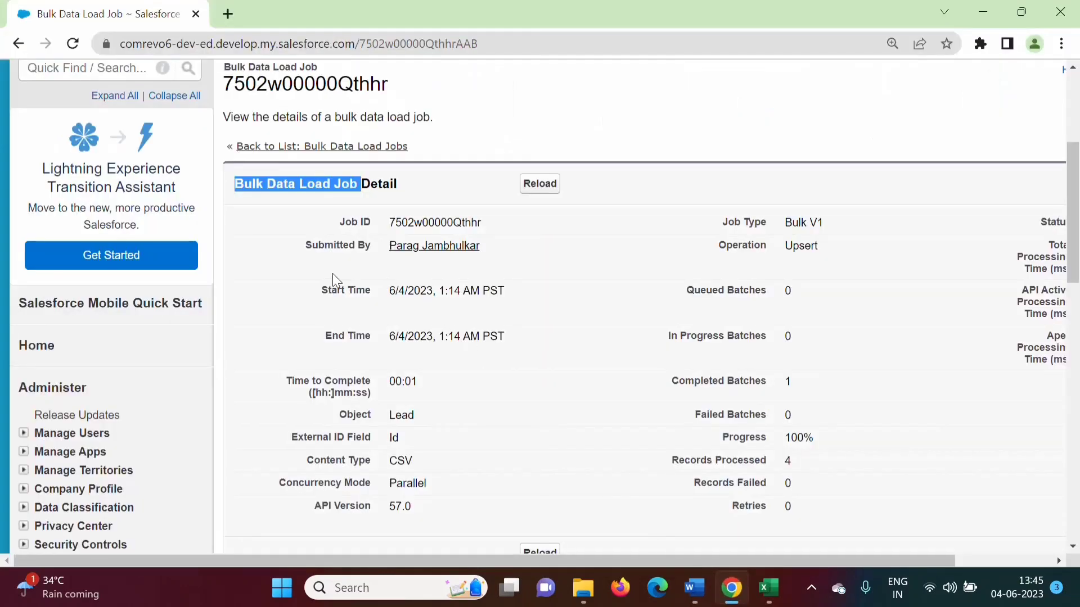
scroll(682, 497, "down", 4)
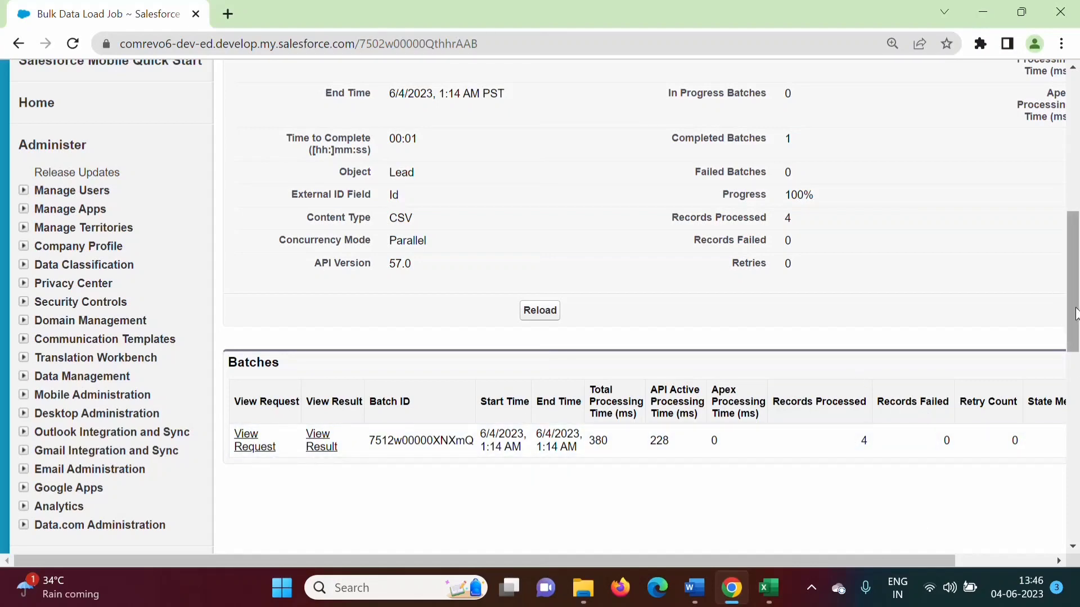
scroll(393, 453, "up", 7)
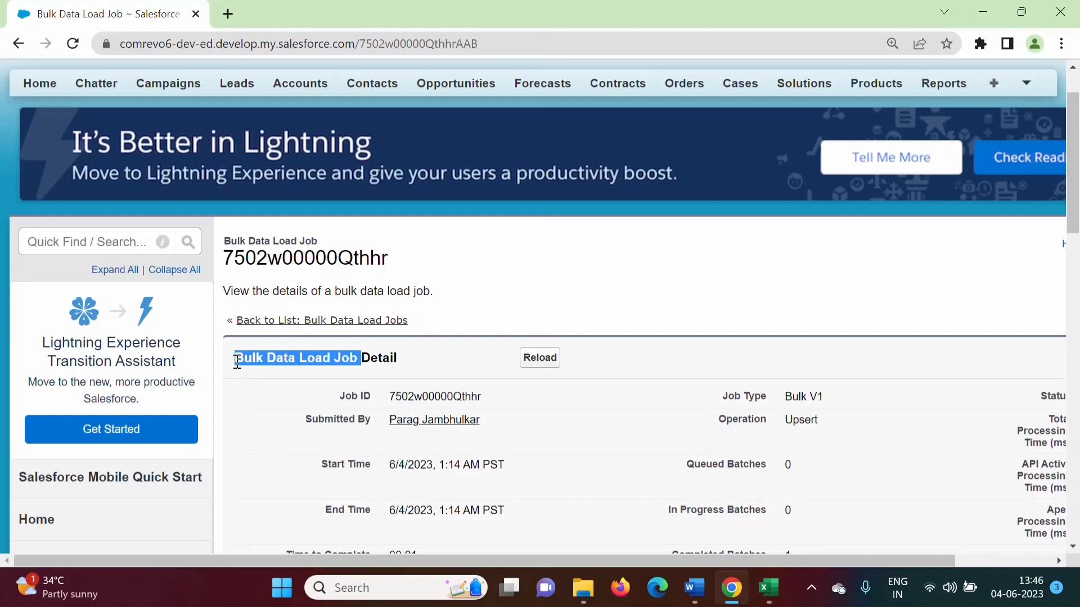
Search the setup for "bulk data", open Bulk Data Load Jobs and examine the jobs completed in the last 7 days.
left_click(80, 237)
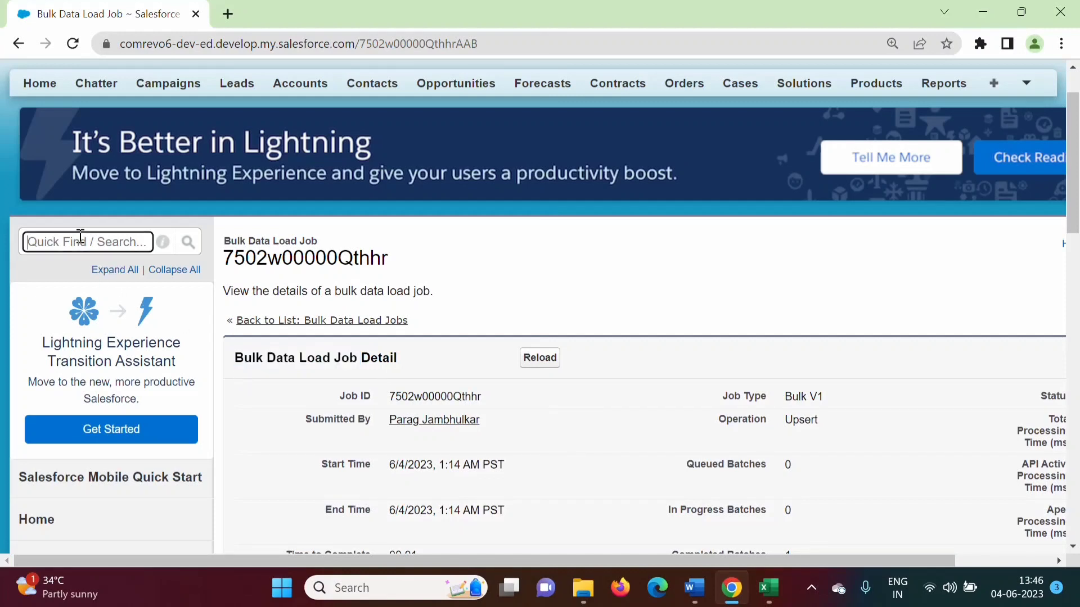
type("bulk data")
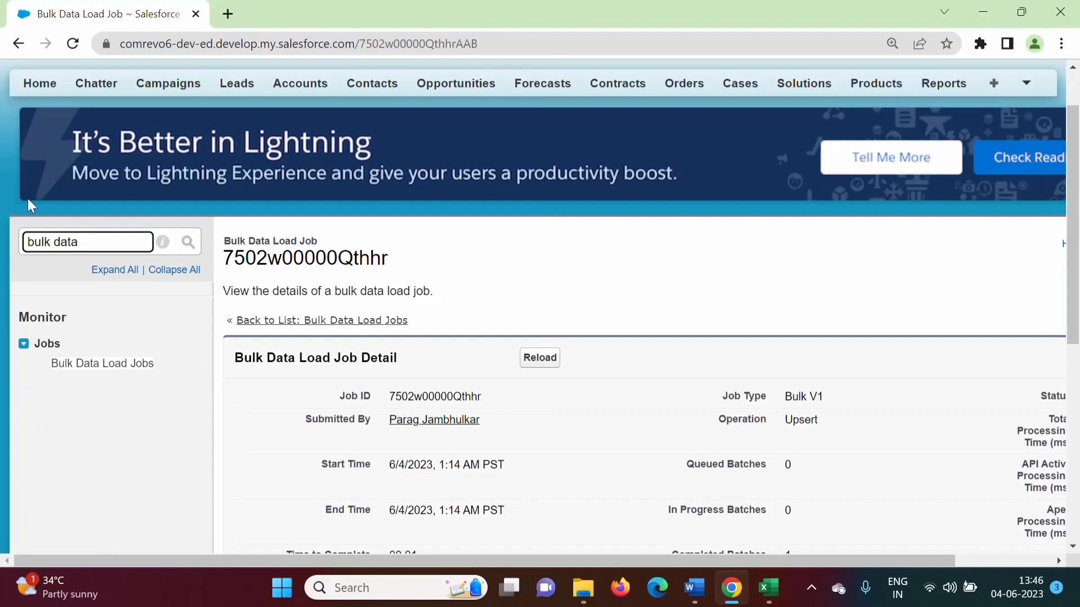
left_click(133, 366)
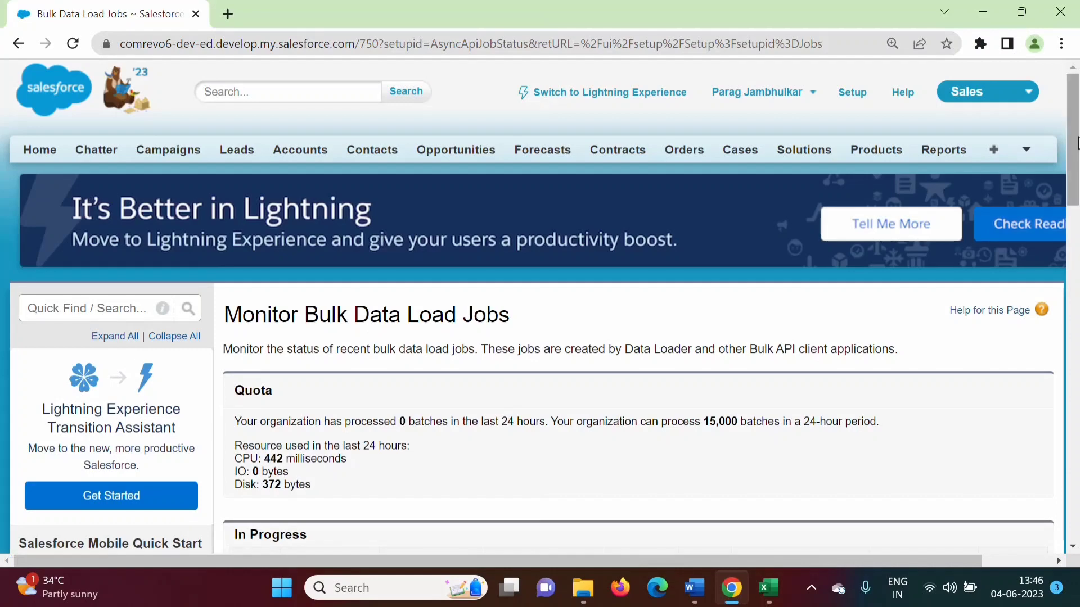
scroll(1077, 144, "down", 5)
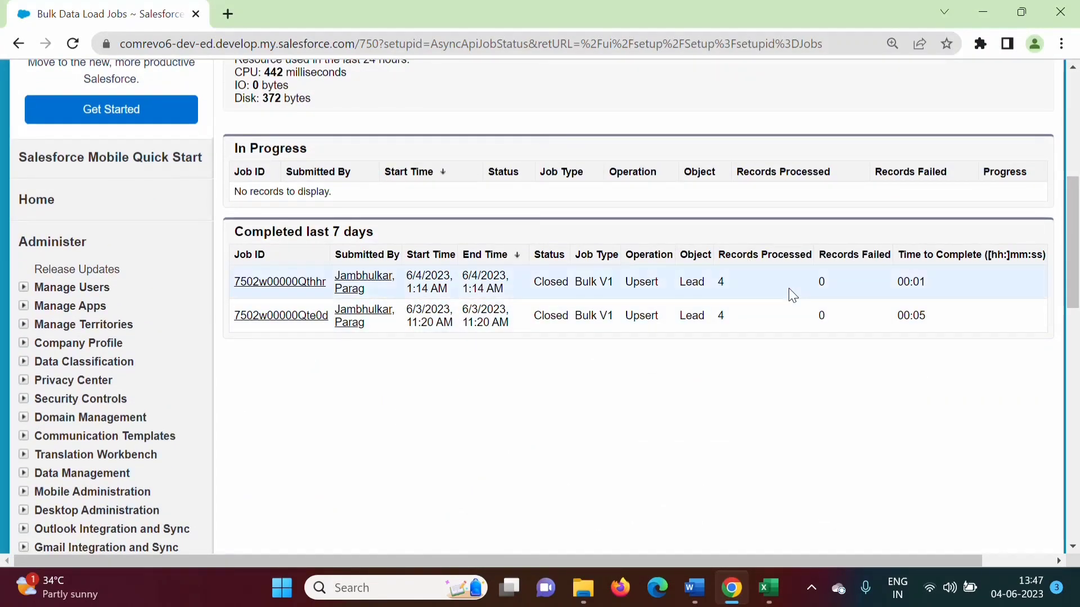
Open the most recent completed lead job, examine its details and batch status, and switch to the Word document.
left_click(284, 290)
scroll(935, 265, "down", 1)
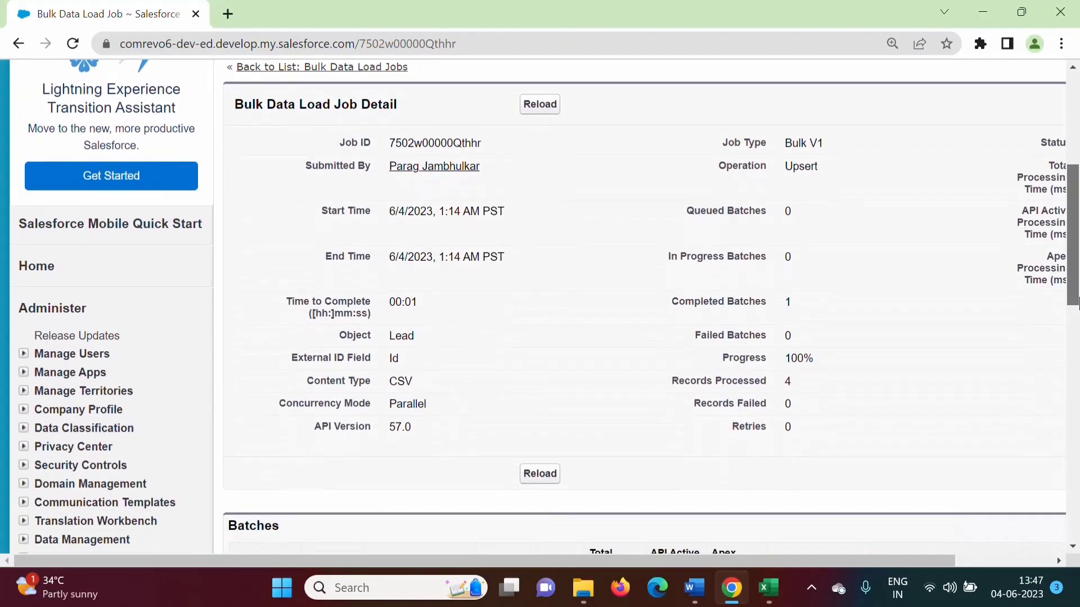
scroll(816, 468, "down", 4)
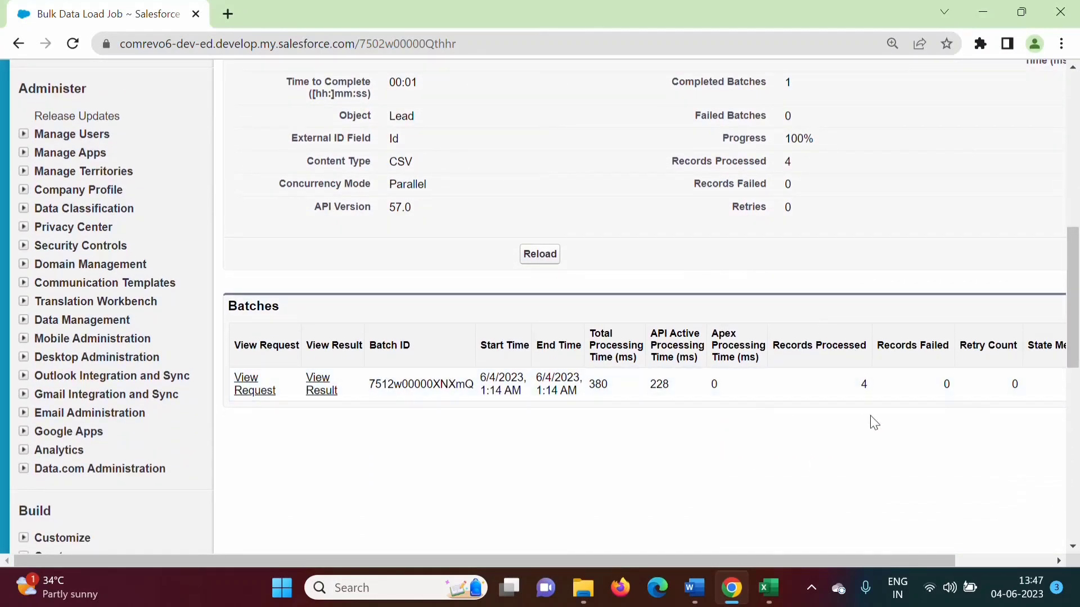
left_click_drag(738, 561, 841, 568)
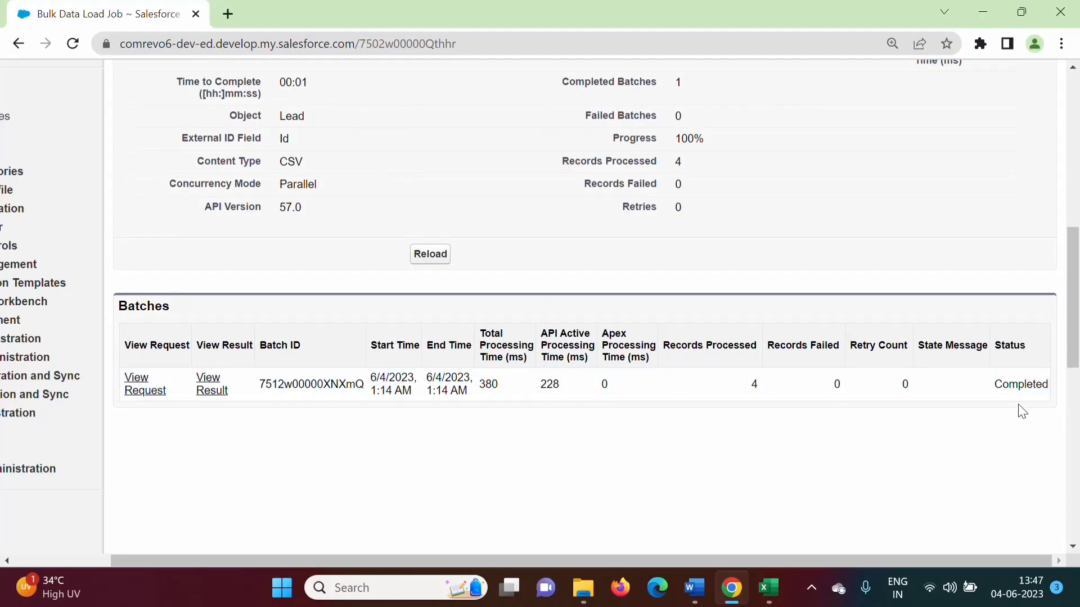
left_click_drag(417, 558, 292, 545)
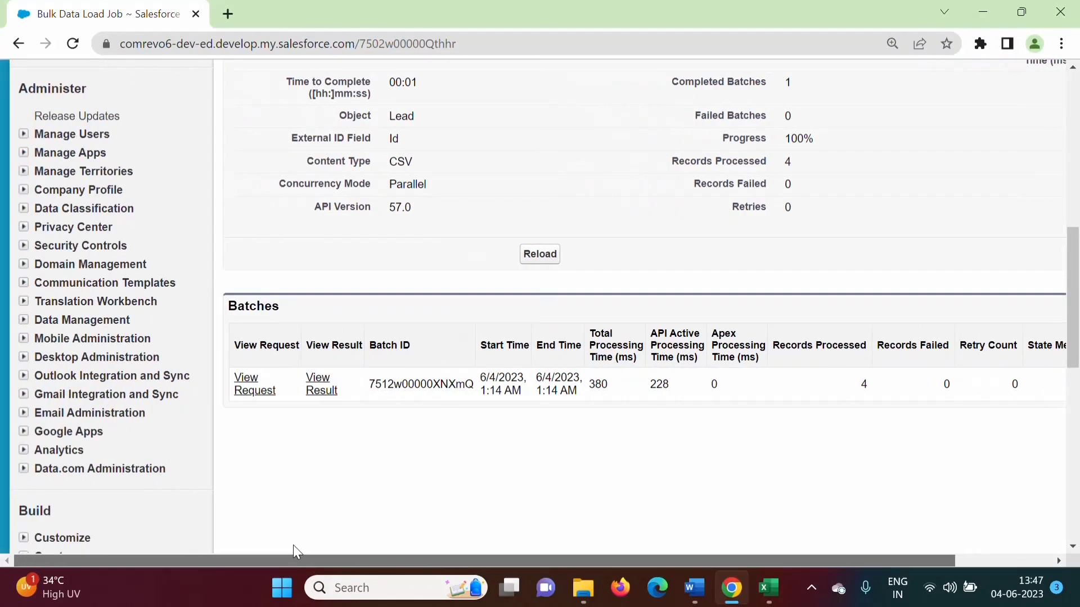
left_click(707, 588)
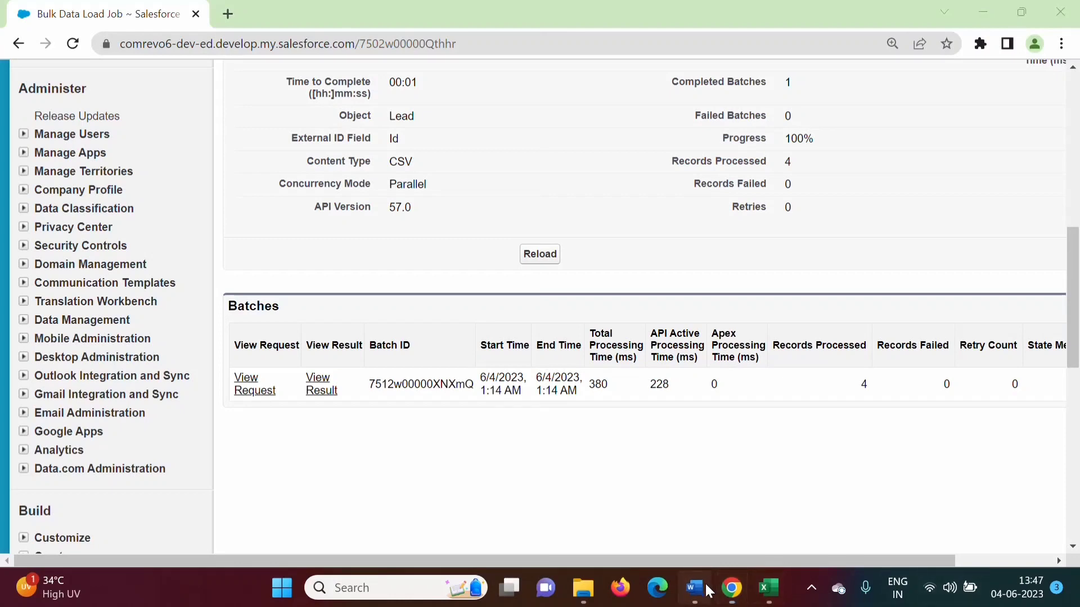
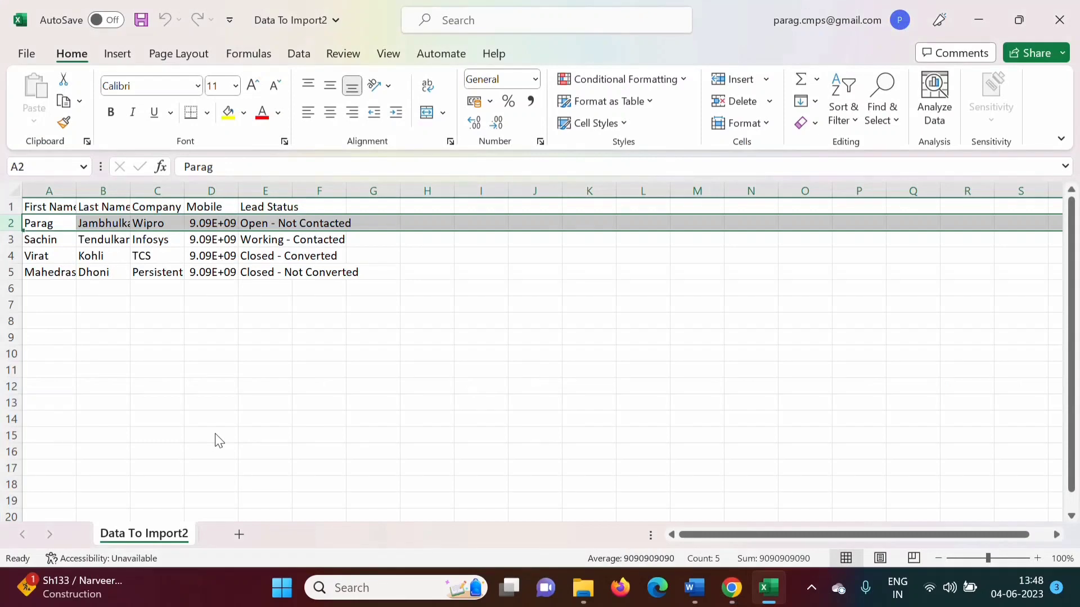
Close the Data To Import2 workbook in Excel and widen the Id column of the result workbook.
left_click(1060, 19)
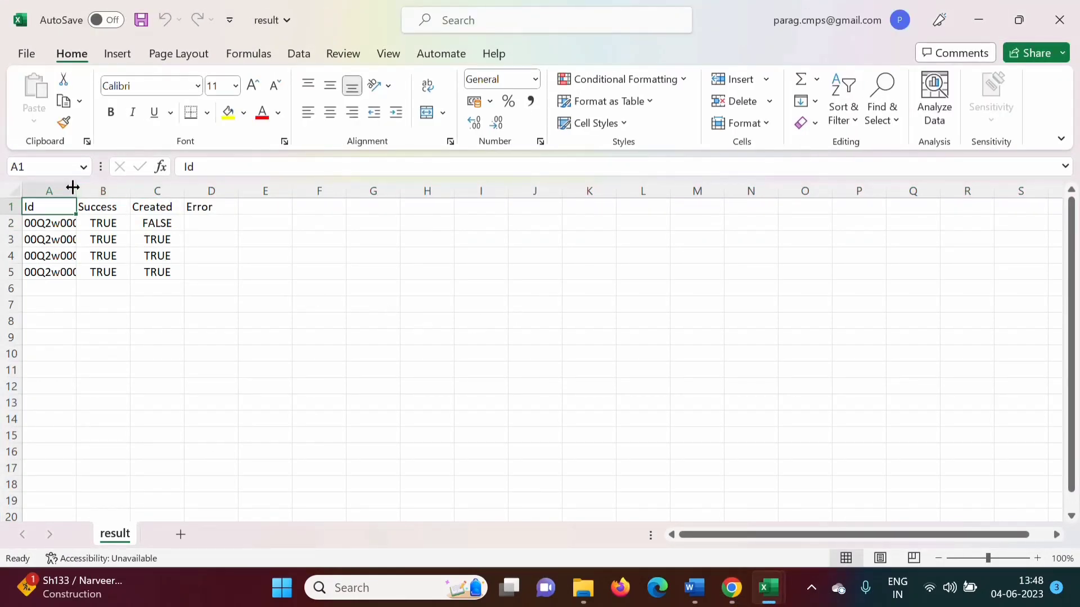
left_click_drag(80, 192, 212, 190)
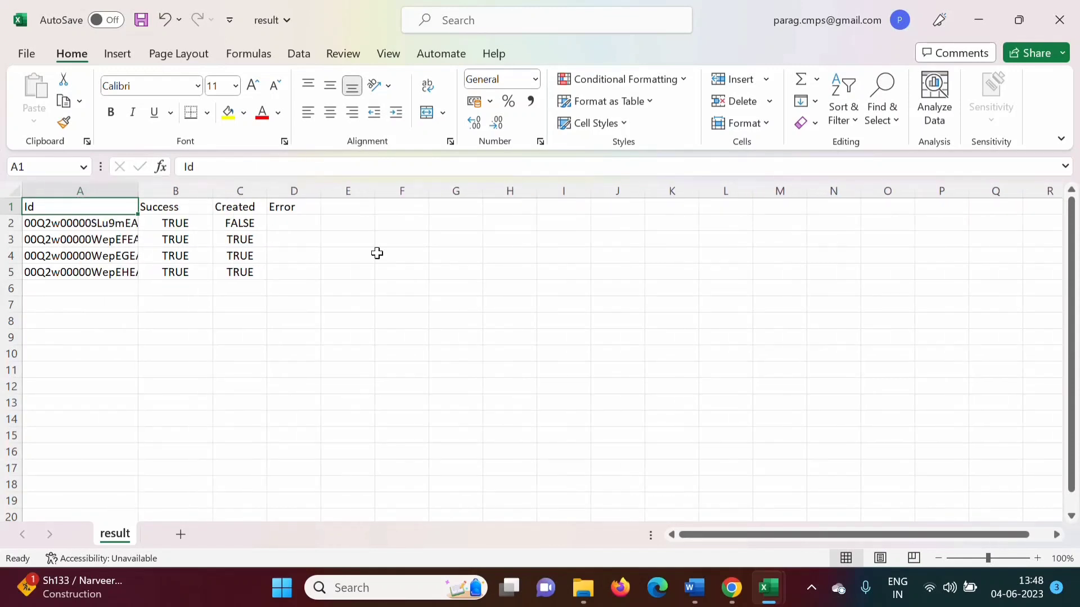
left_click(296, 404)
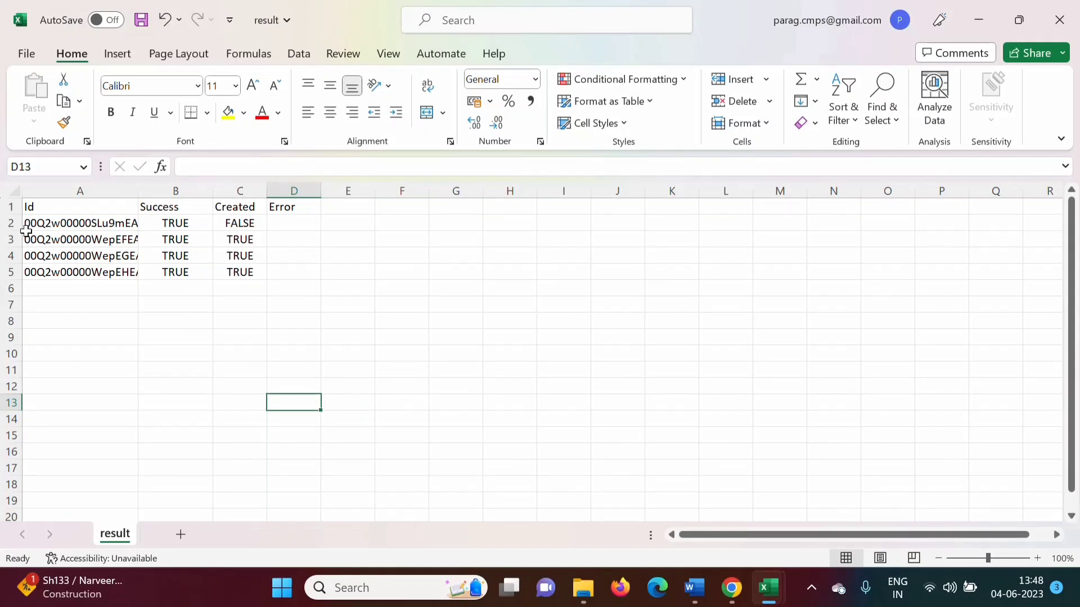
Examine the Id, Success and Created values of the imported records in the result workbook, comparing row 2 with rows 3 to 5.
left_click(80, 224)
left_click(82, 239)
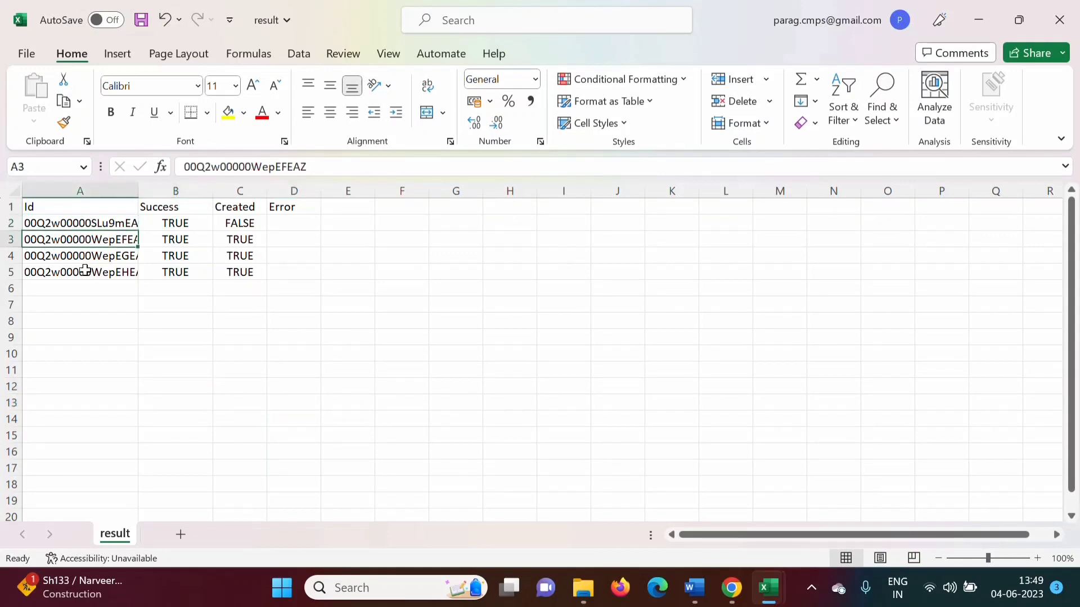
left_click(94, 301)
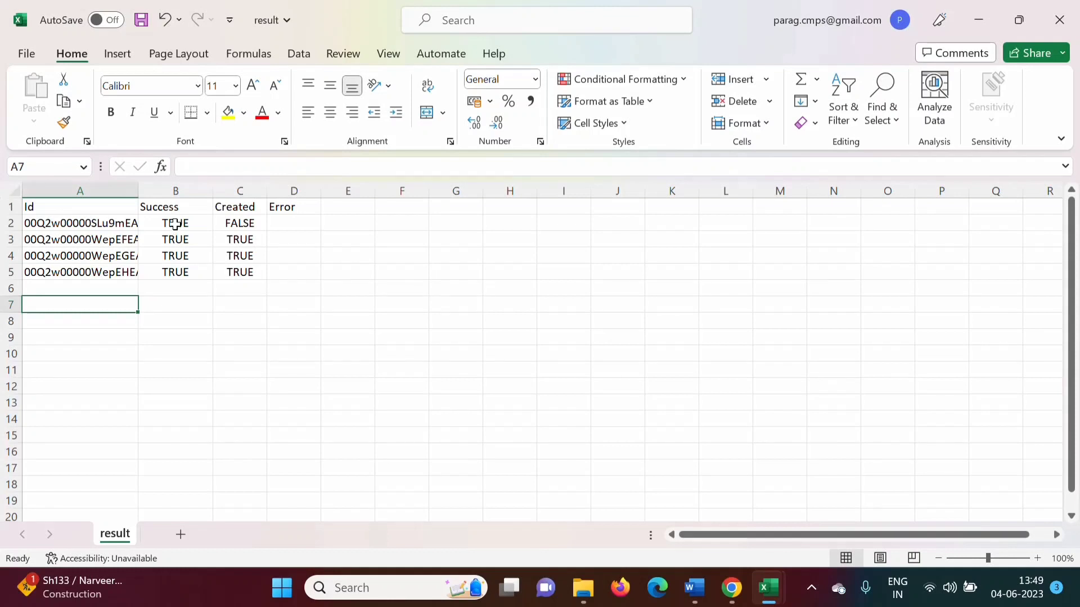
left_click_drag(175, 224, 184, 268)
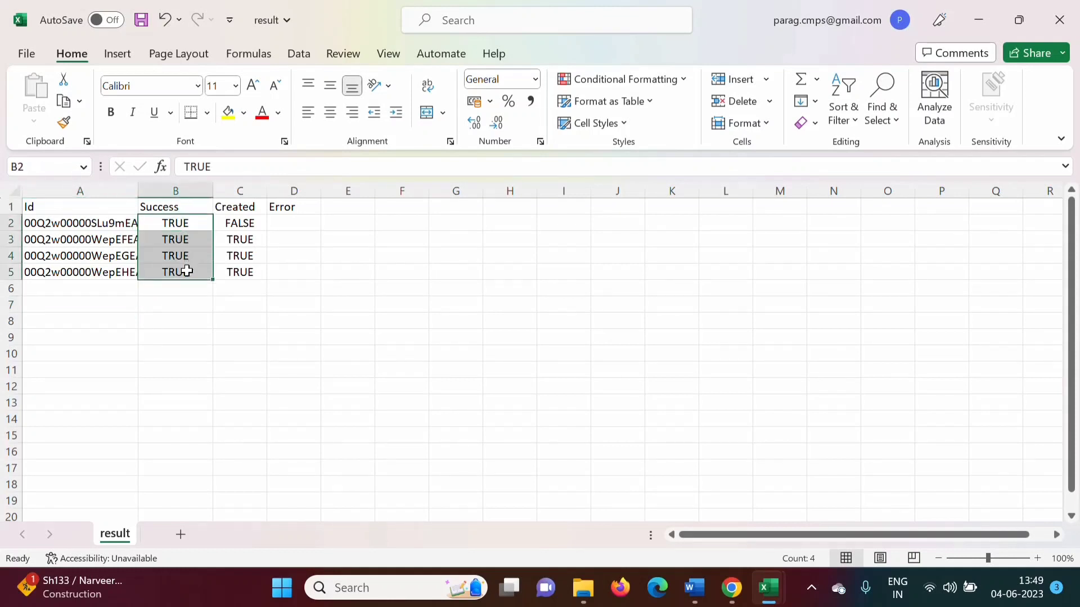
left_click(248, 226)
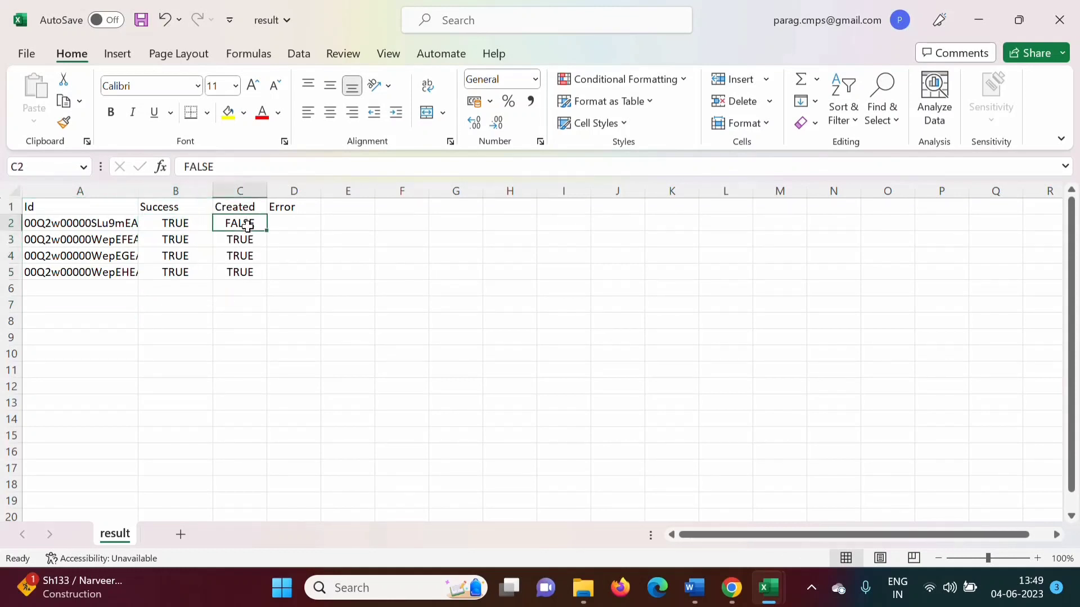
left_click(12, 224)
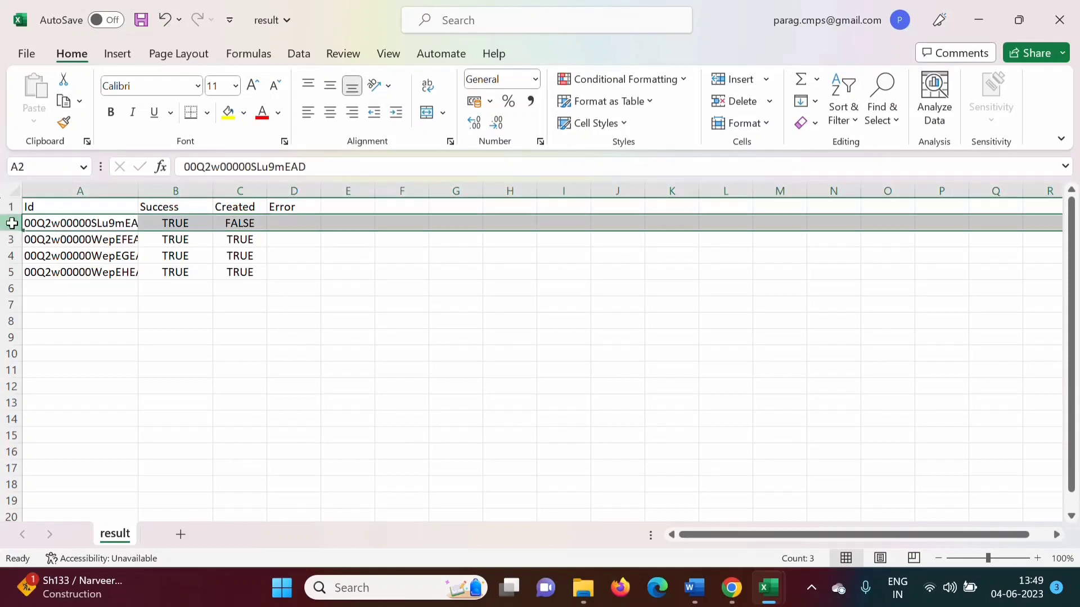
left_click_drag(235, 241, 242, 276)
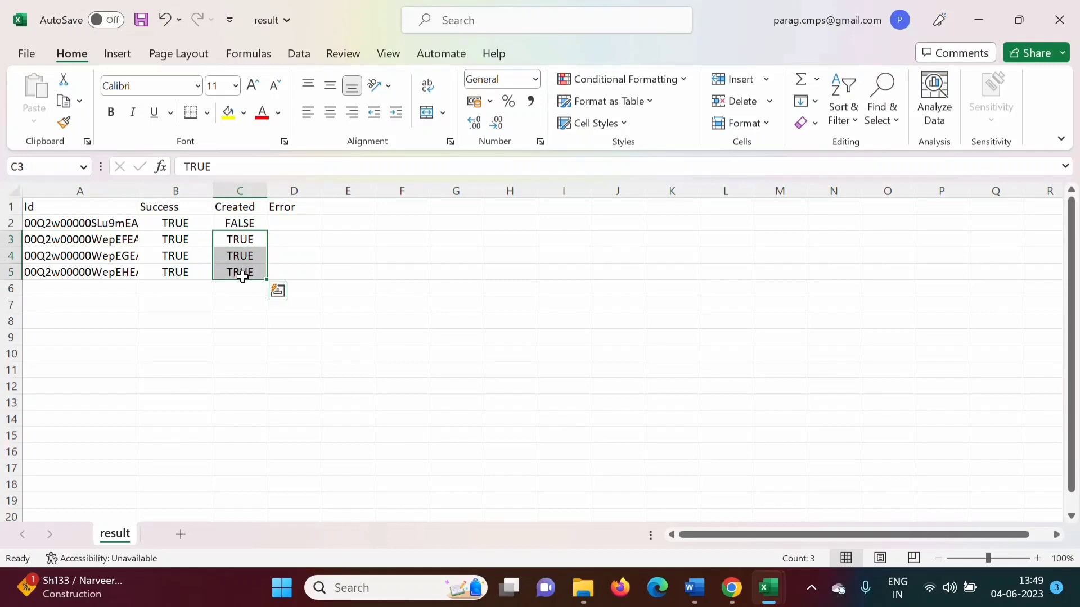
left_click(240, 223)
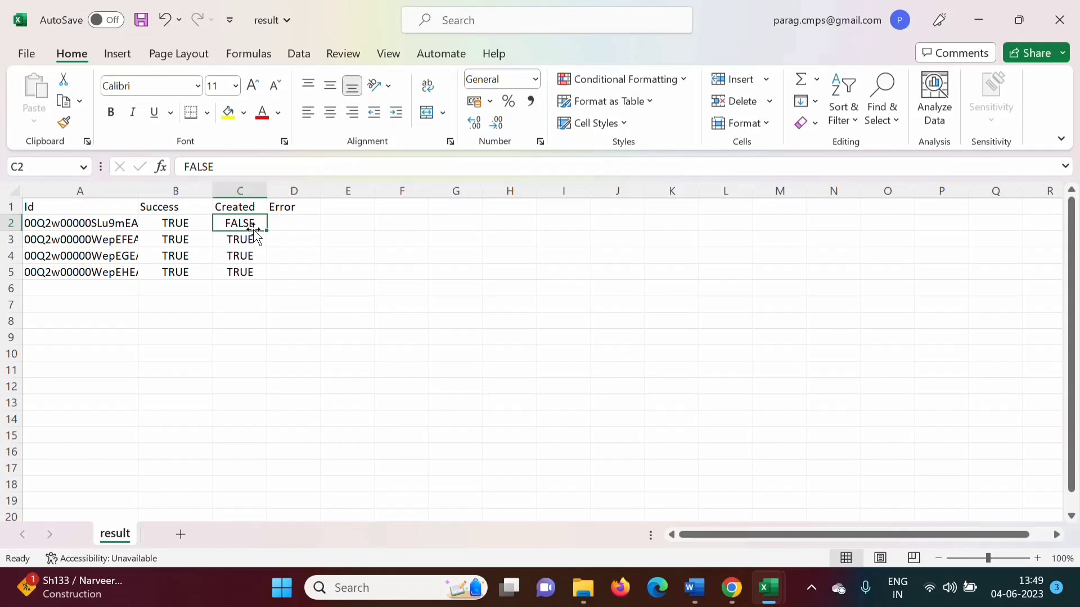
left_click(241, 241)
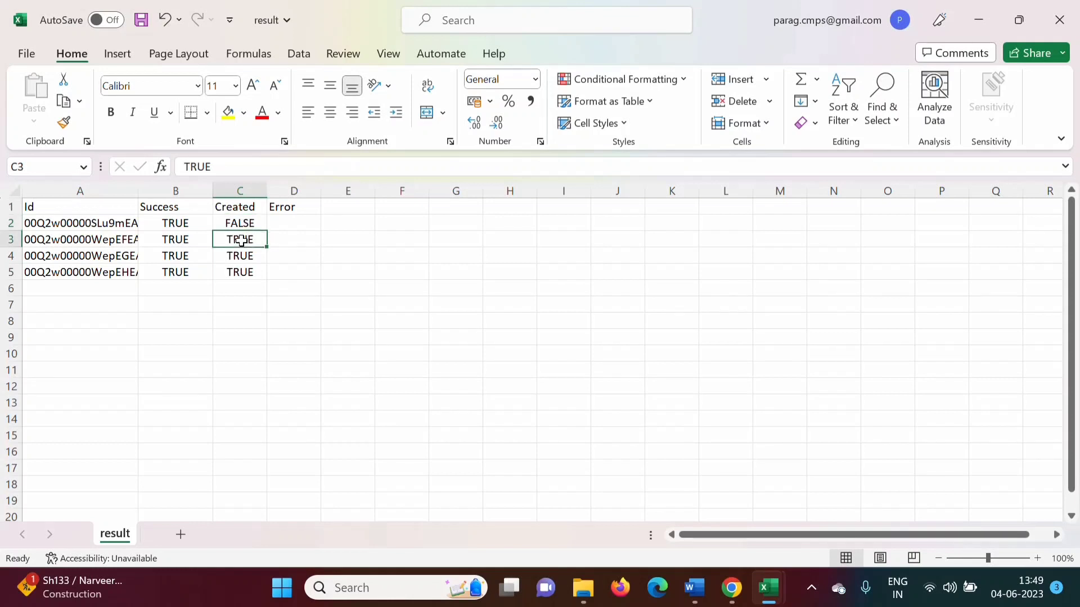
Examine the Created values in rows 3 to 5 and the Error column for the imported records in the result workbook.
left_click_drag(241, 241, 243, 272)
left_click(346, 375)
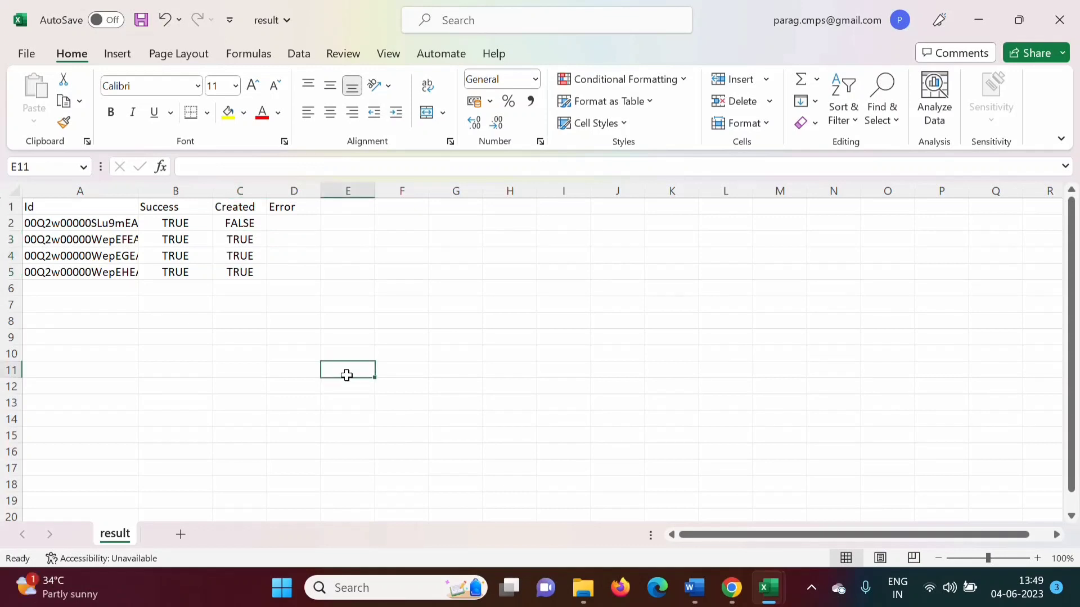
left_click_drag(284, 230, 289, 273)
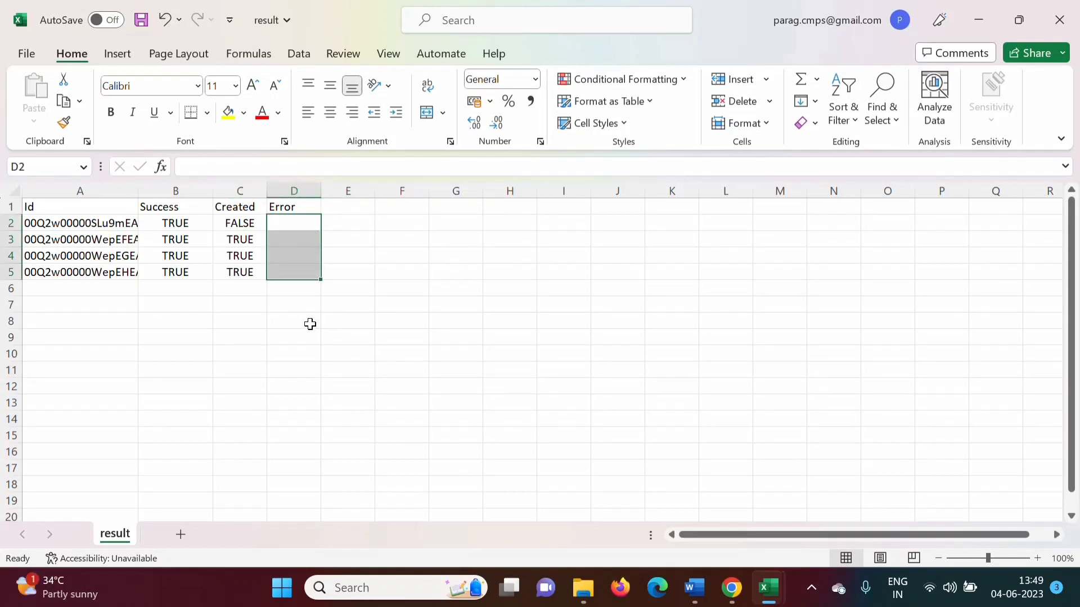
left_click(295, 219)
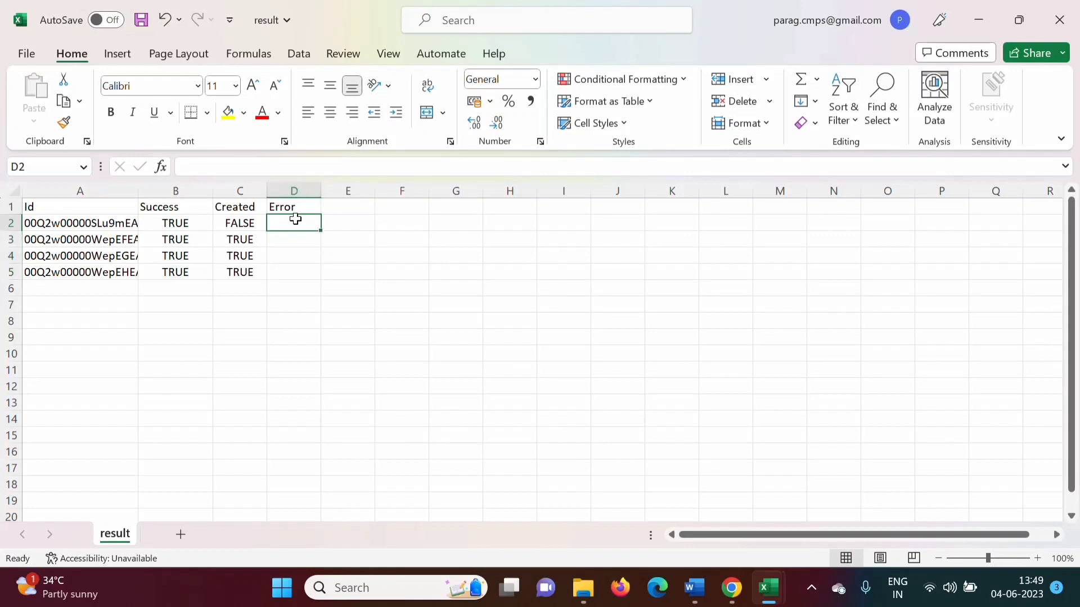
left_click_drag(295, 219, 307, 283)
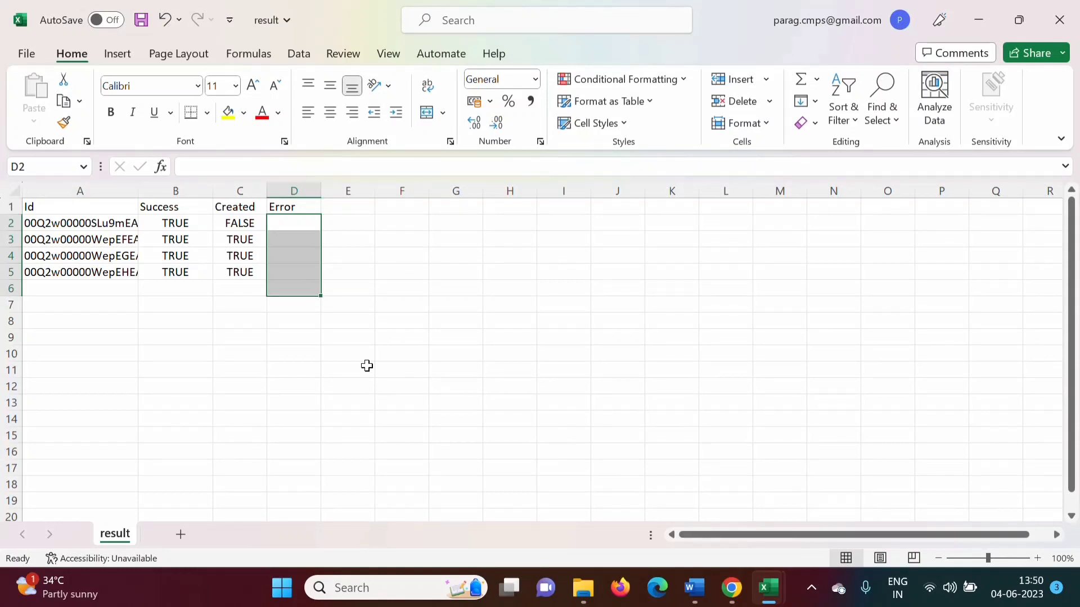
Switch to Salesforce in Chrome, open the Leads page and display the Today's Leads view.
left_click(732, 588)
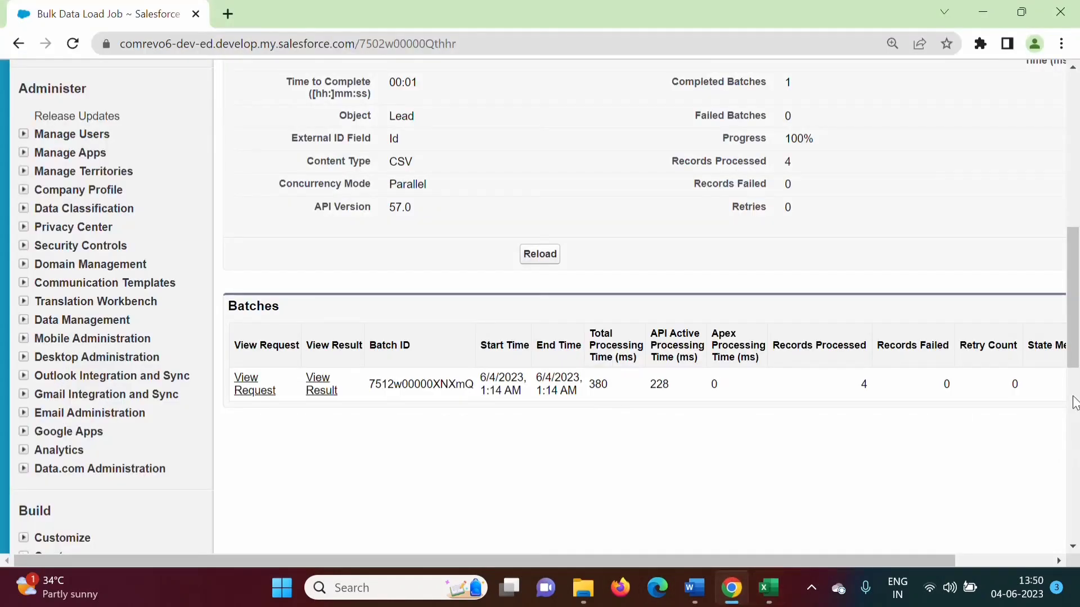
scroll(786, 530, "up", 10)
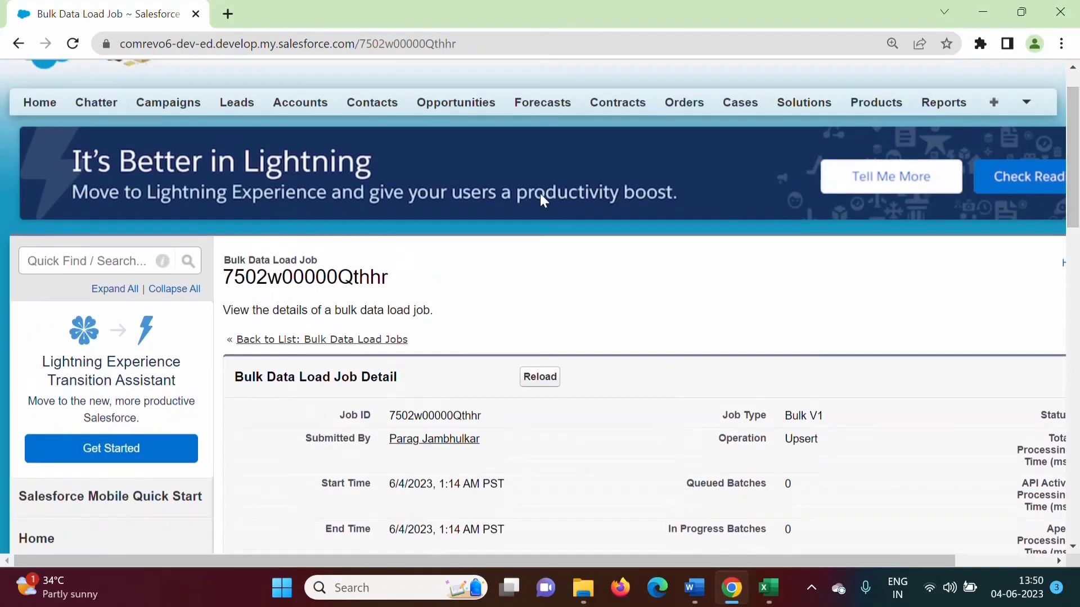
left_click(234, 103)
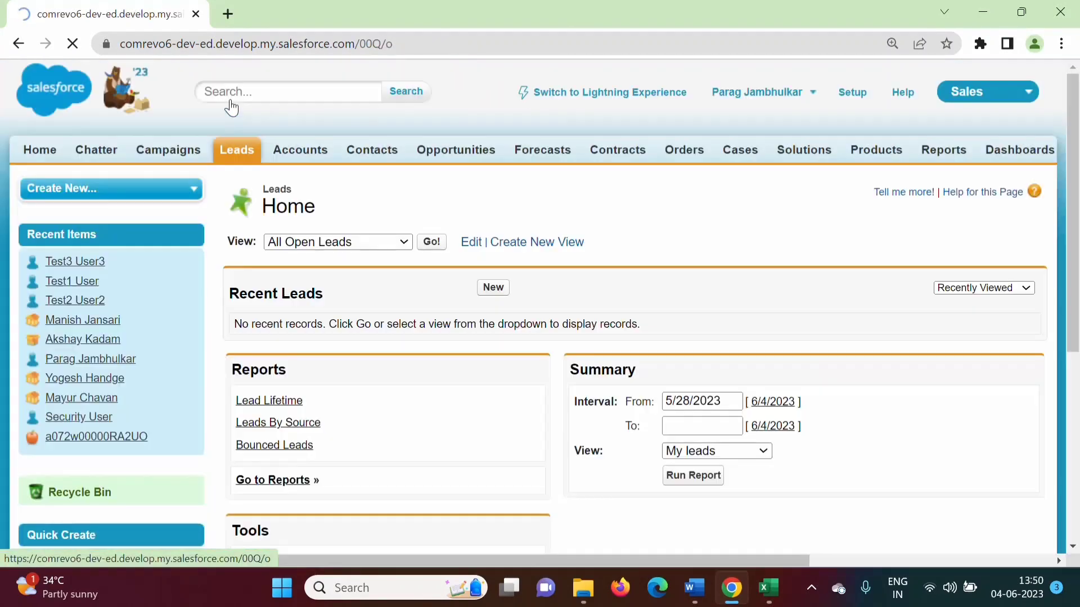
left_click(404, 241)
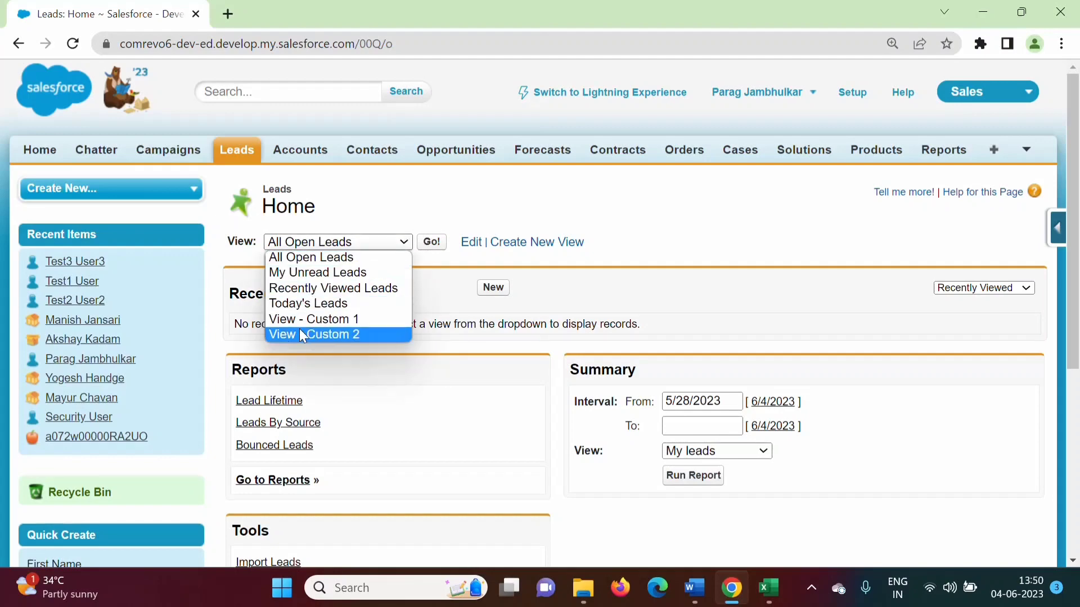
left_click(313, 303)
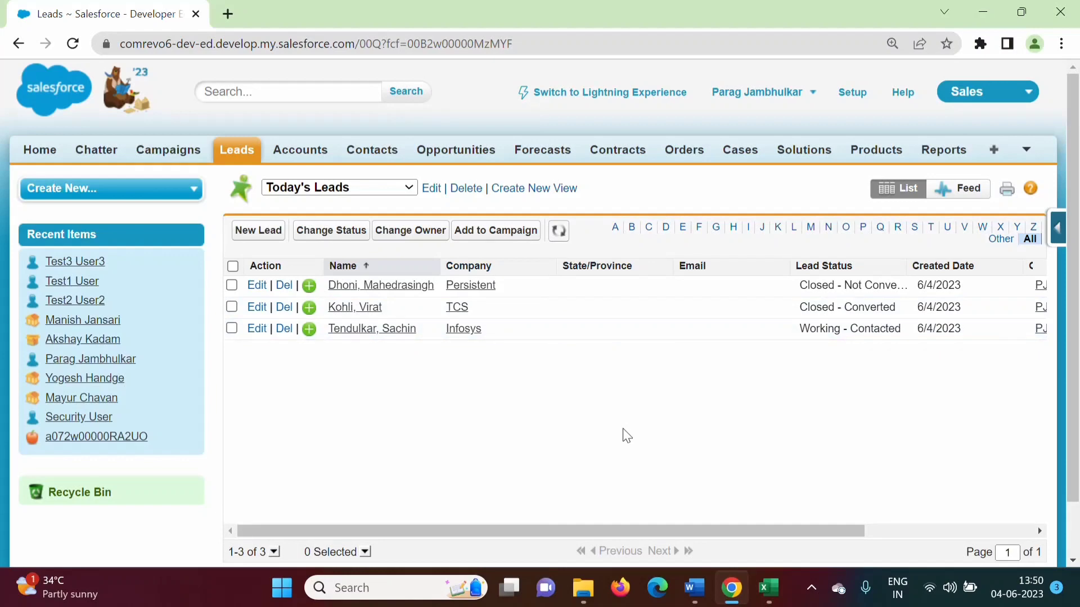
Change the leads list to the All Open Leads view and look through its records.
left_click(390, 184)
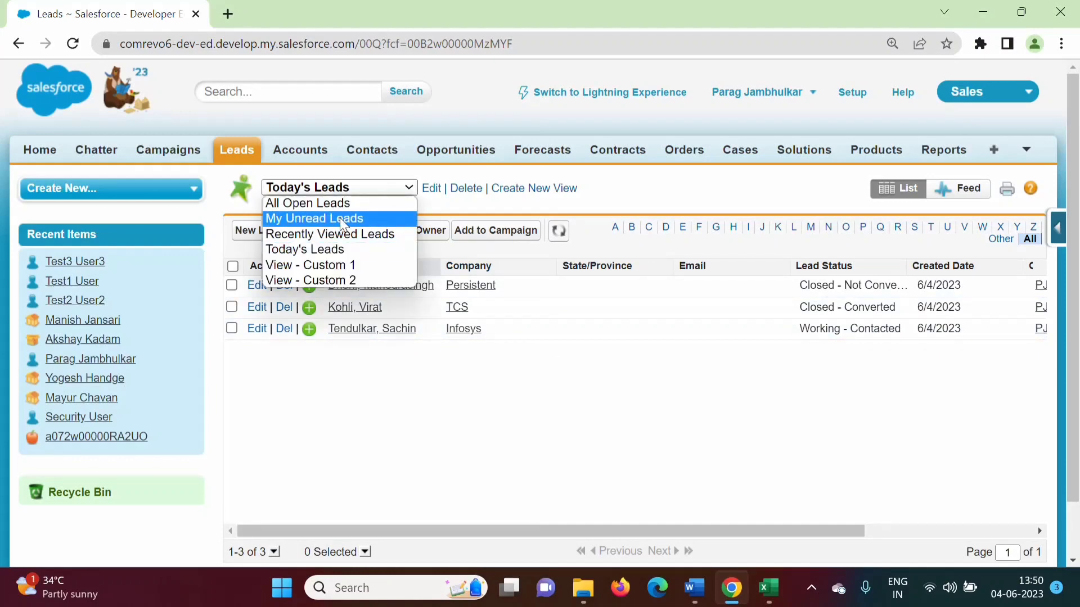
left_click(299, 200)
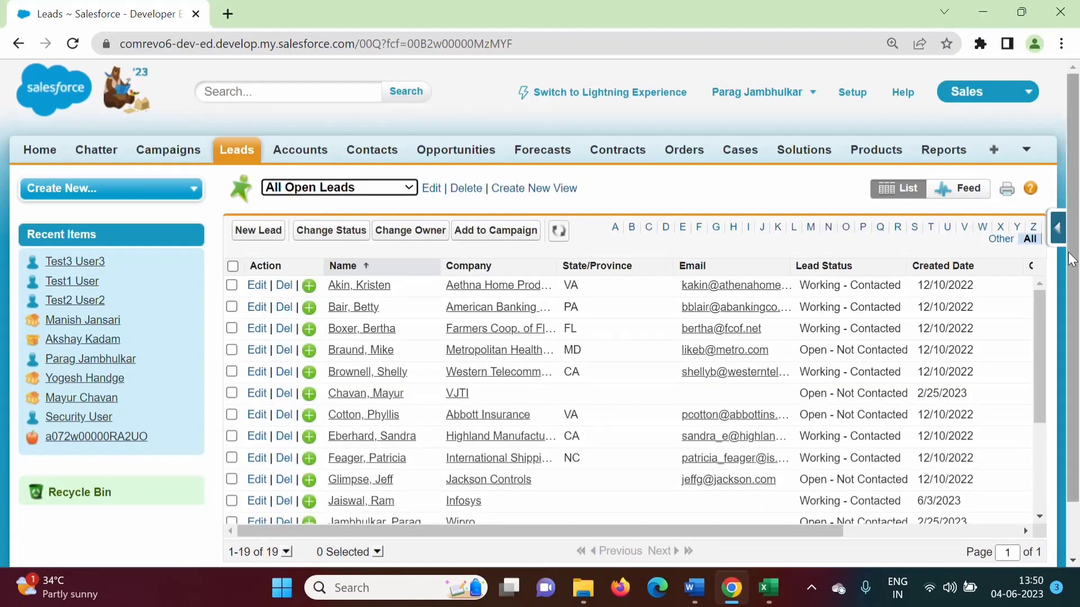
scroll(1074, 260, "down", 1)
scroll(358, 382, "down", 2)
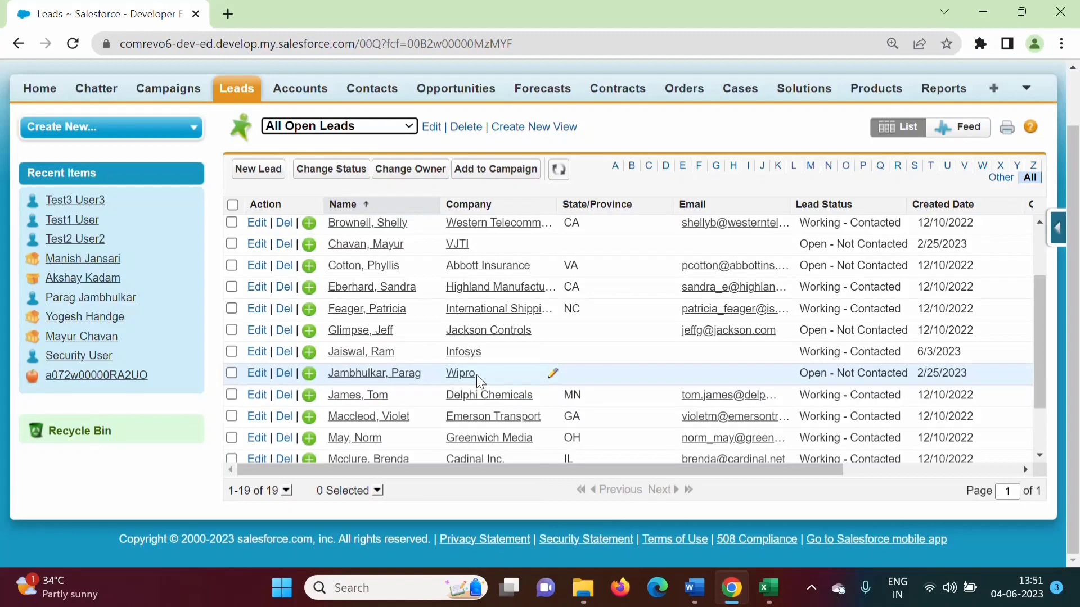
Switch to the Word document and bold step 9, "Rework on the errored records if any.".
key("alt+Tab")
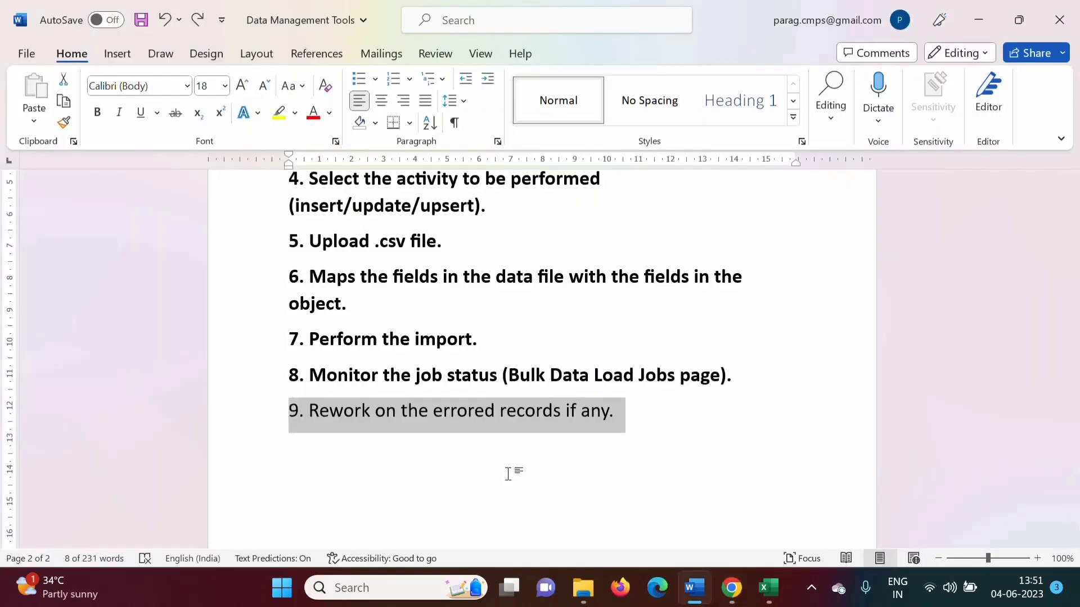
key("ctrl+b")
key("shift+F5")
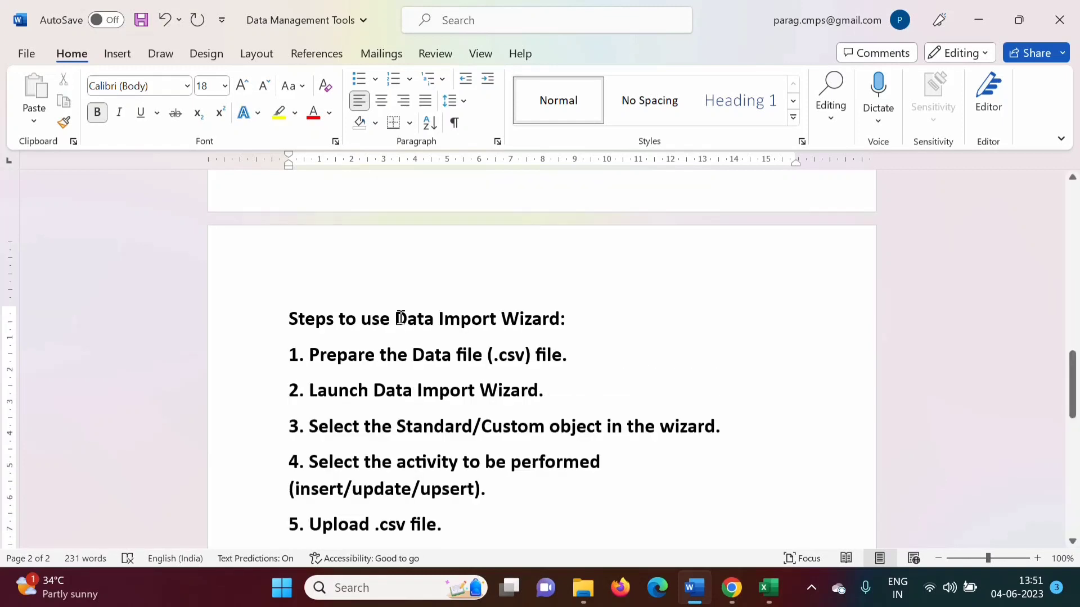
Review the "Data Import Wizard" steps heading and the "Data Loader" column heading in the comparison table.
left_click_drag(401, 318, 558, 318)
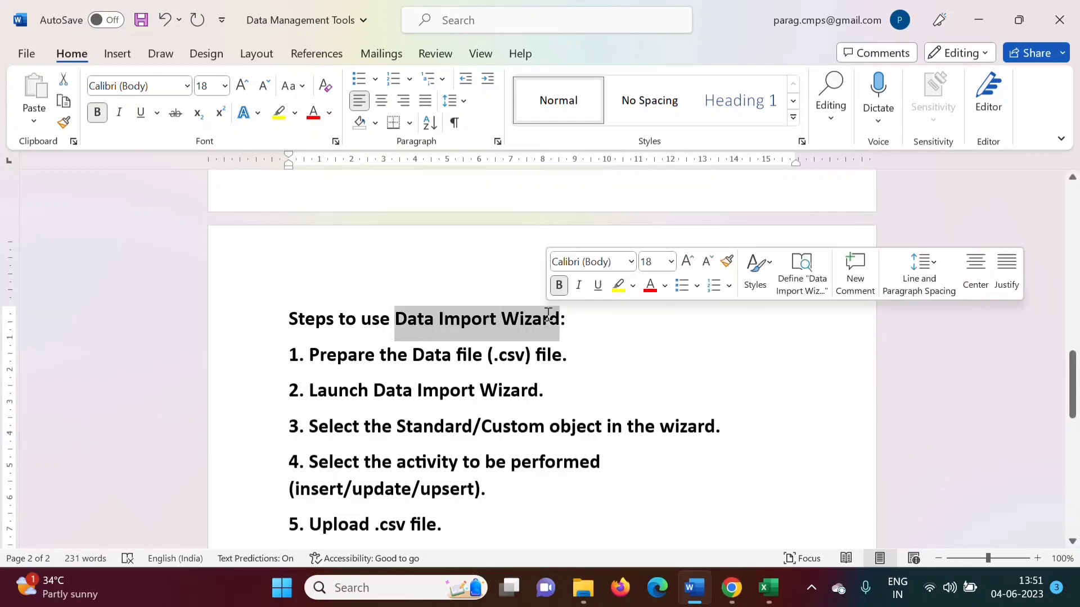
key("shift+F5")
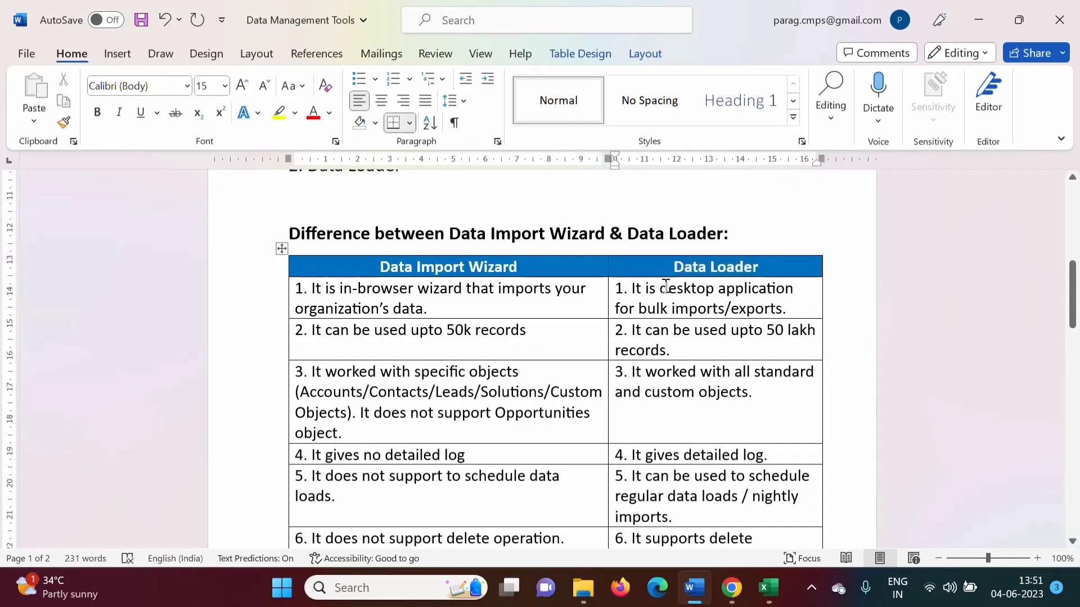
left_click_drag(670, 267, 760, 266)
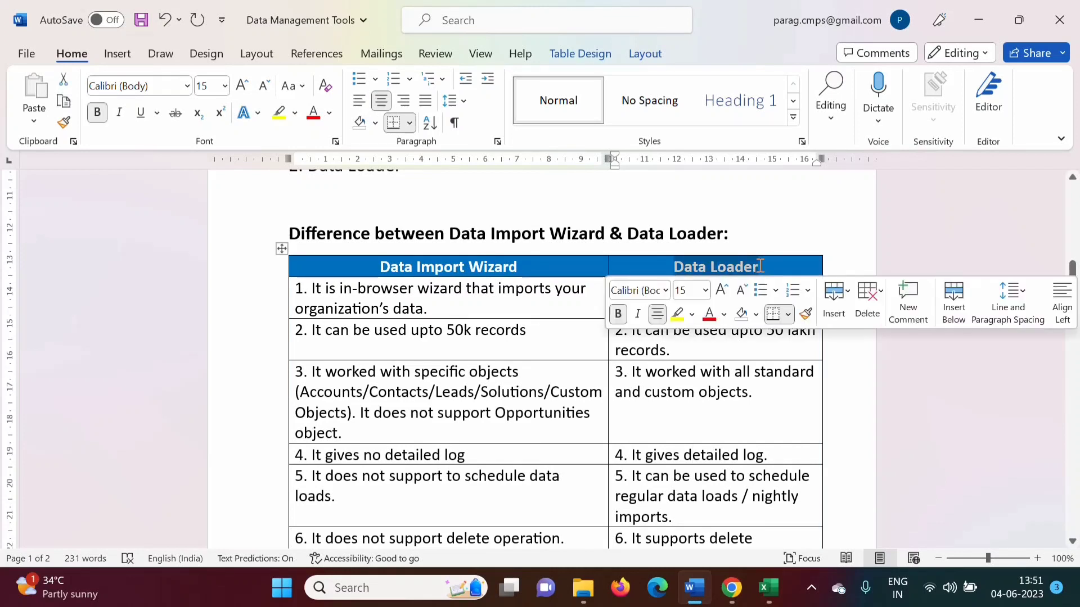